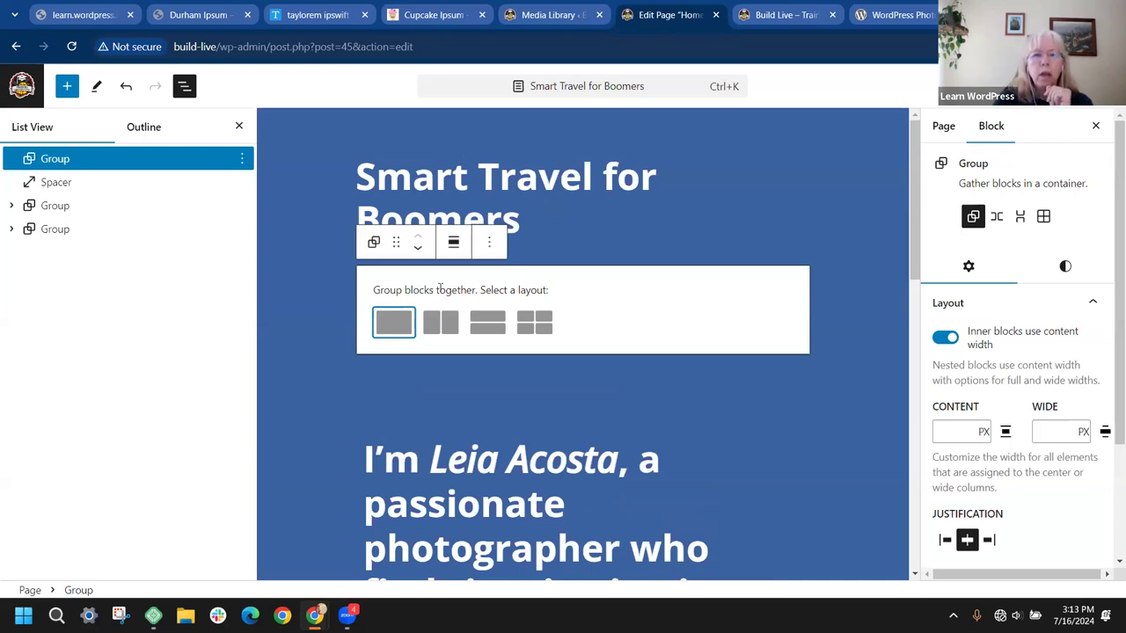
Give the empty group block at the start of the page the plain single-container layout and full-width alignment
left_click(395, 328)
left_click(455, 244)
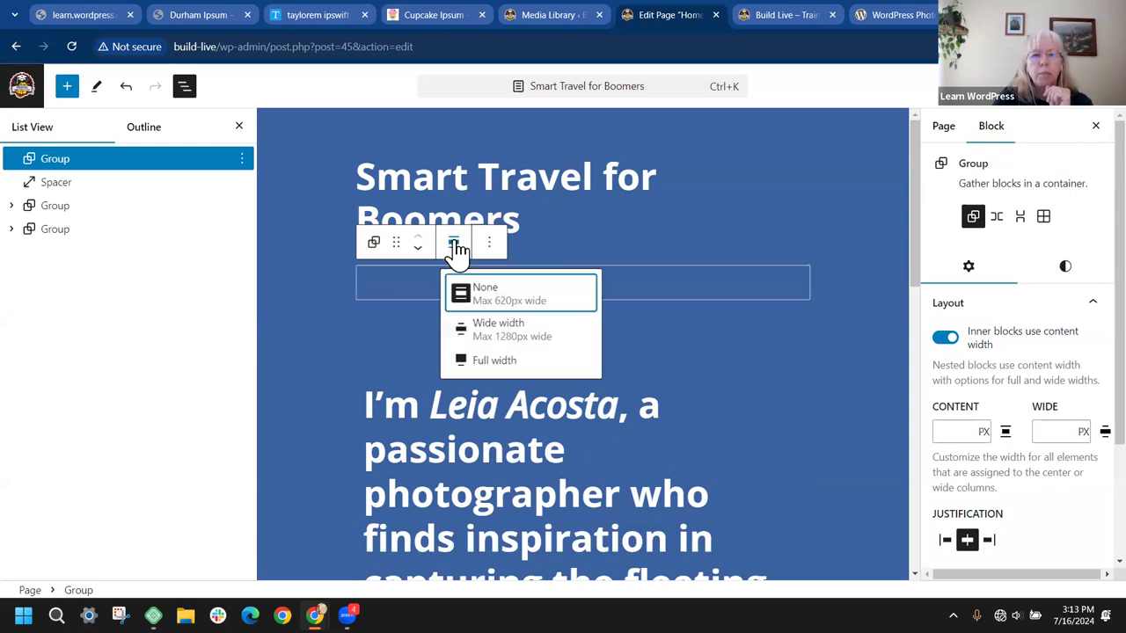
left_click(496, 364)
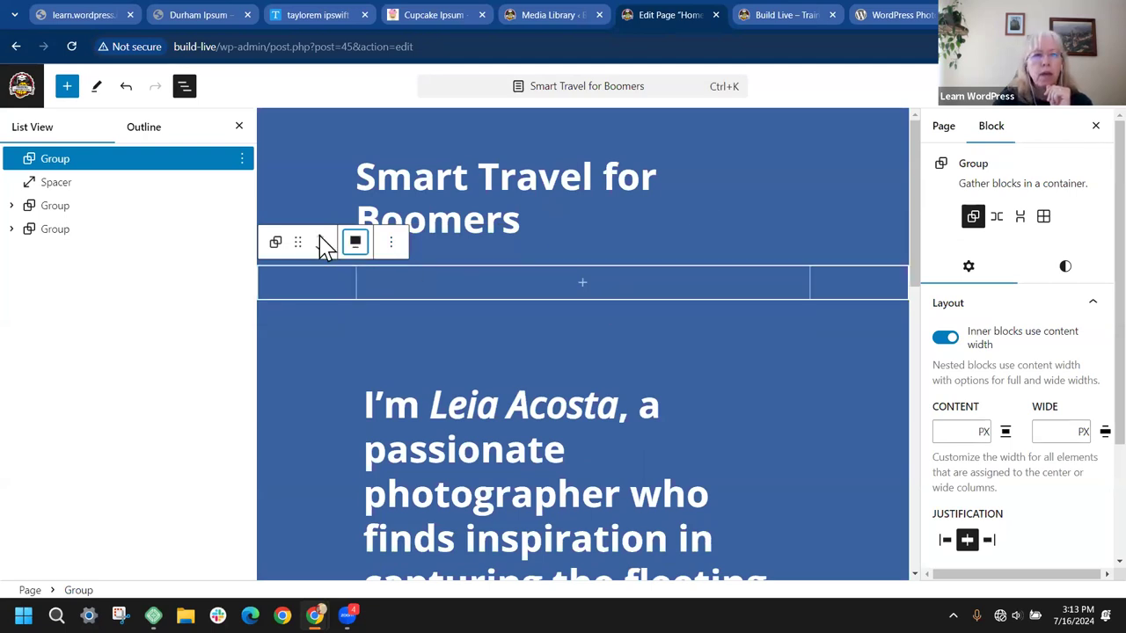
Rename the full-width group block as Cover
left_click(245, 158)
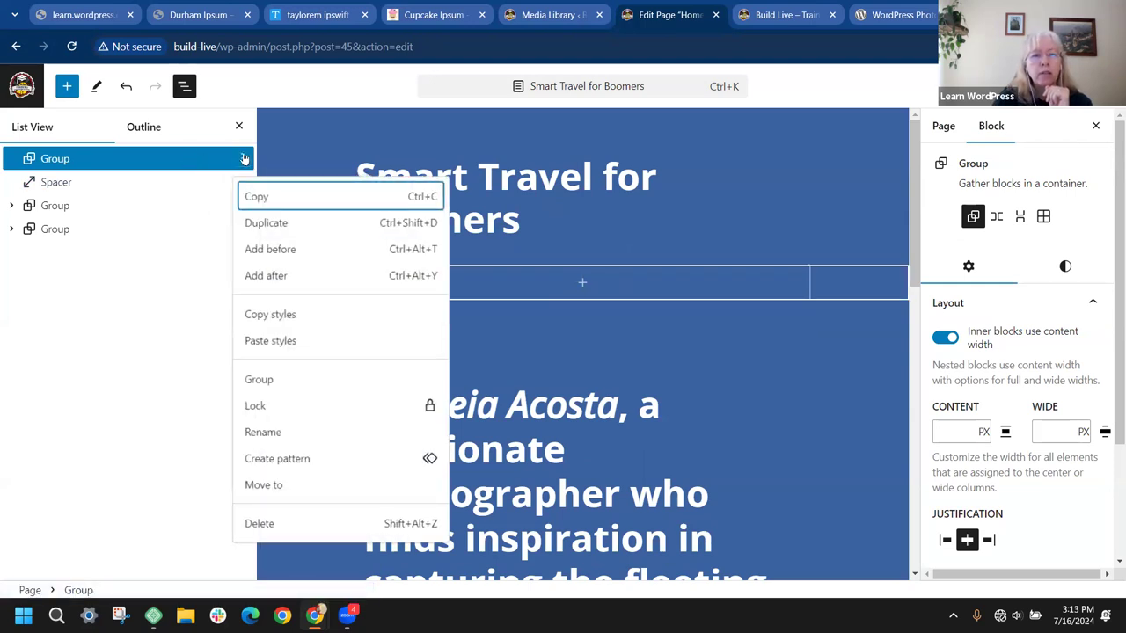
left_click(276, 434)
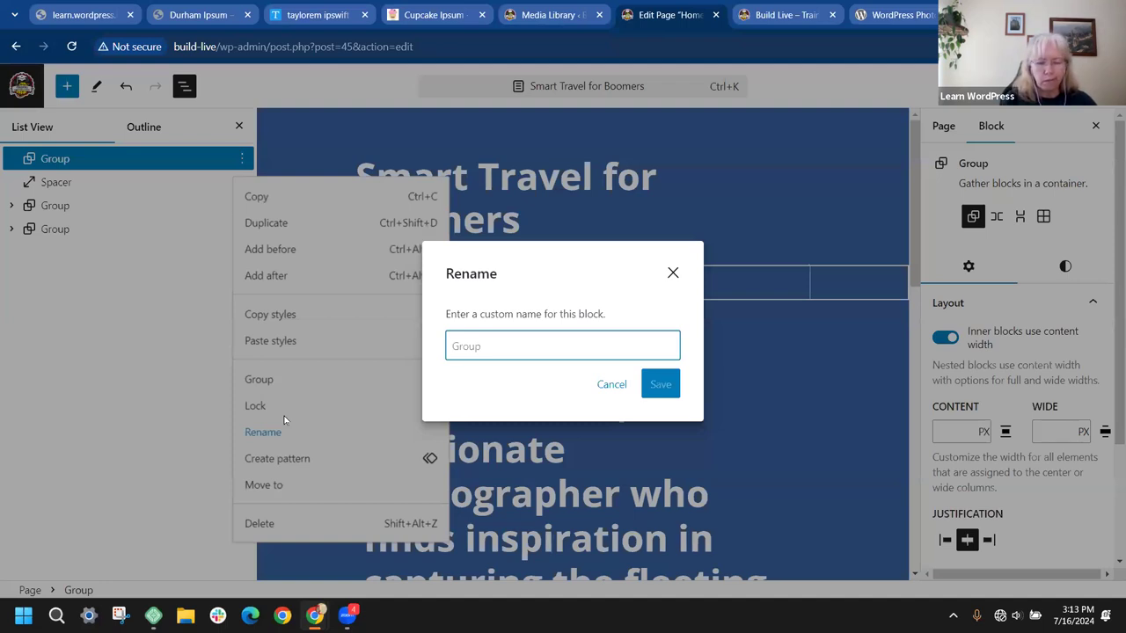
type("Cover")
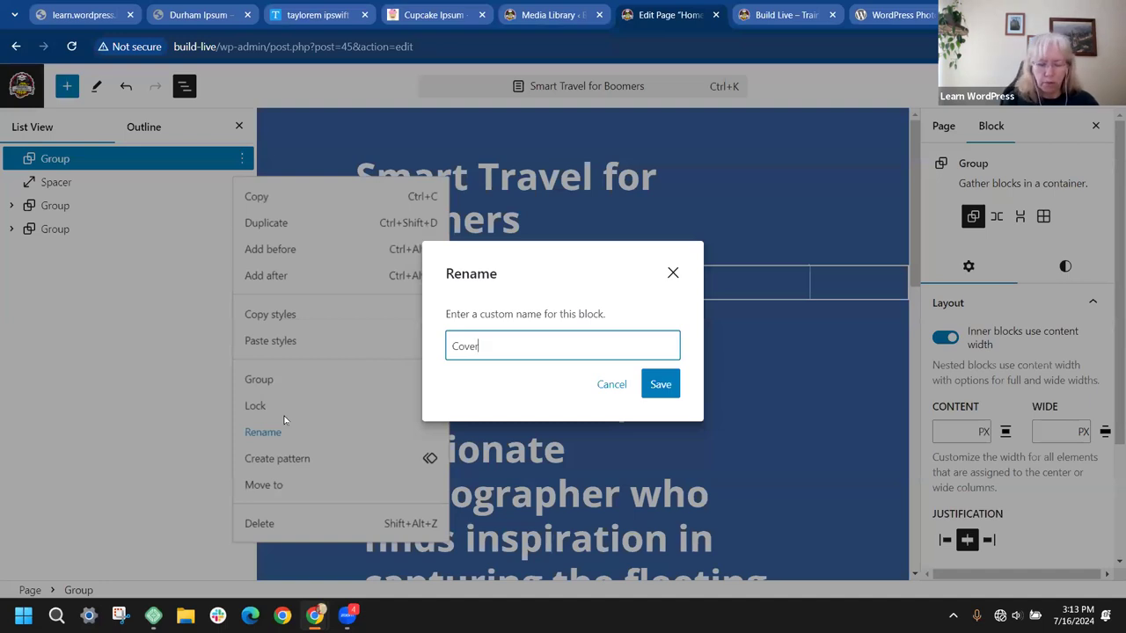
left_click(658, 384)
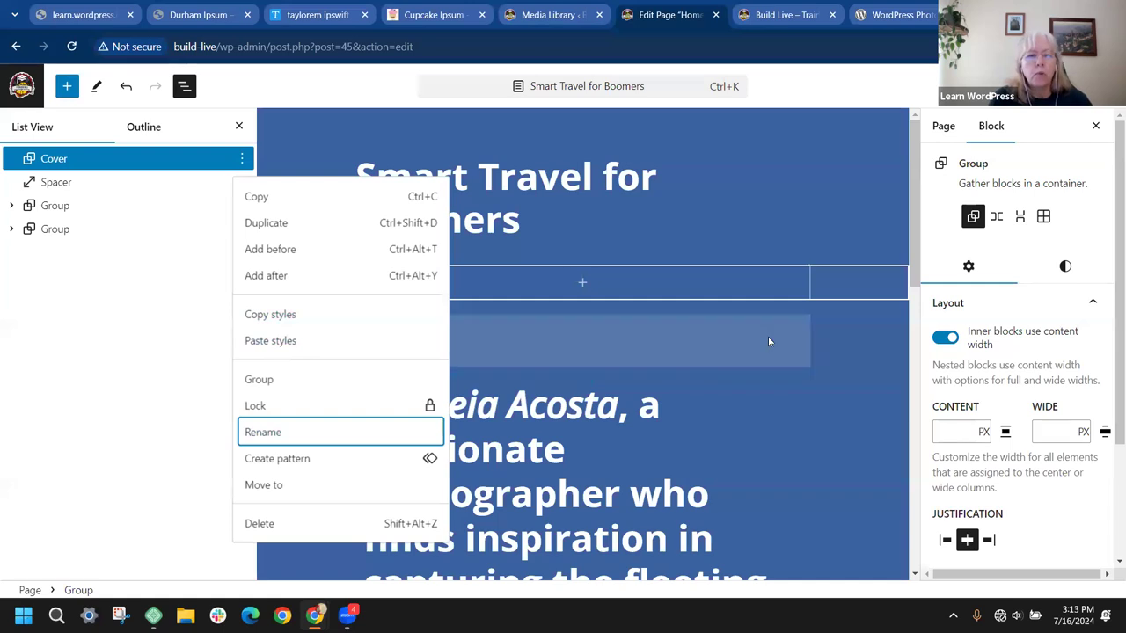
left_click(823, 407)
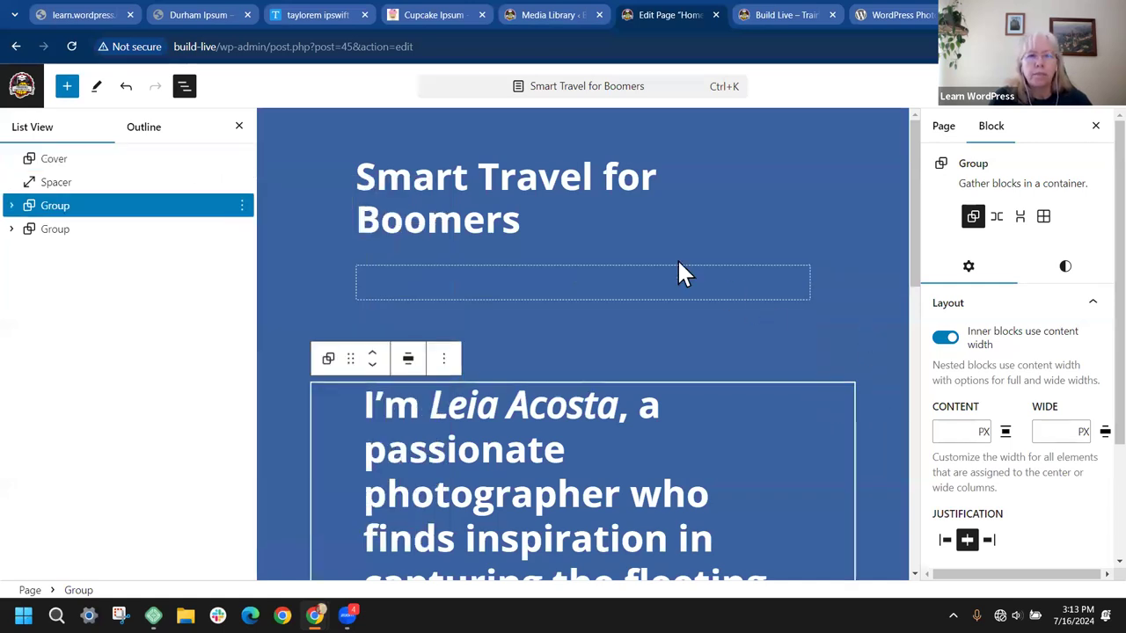
Add north-carolina-lake-fall from the media library as the Cover group's background image
left_click(146, 159)
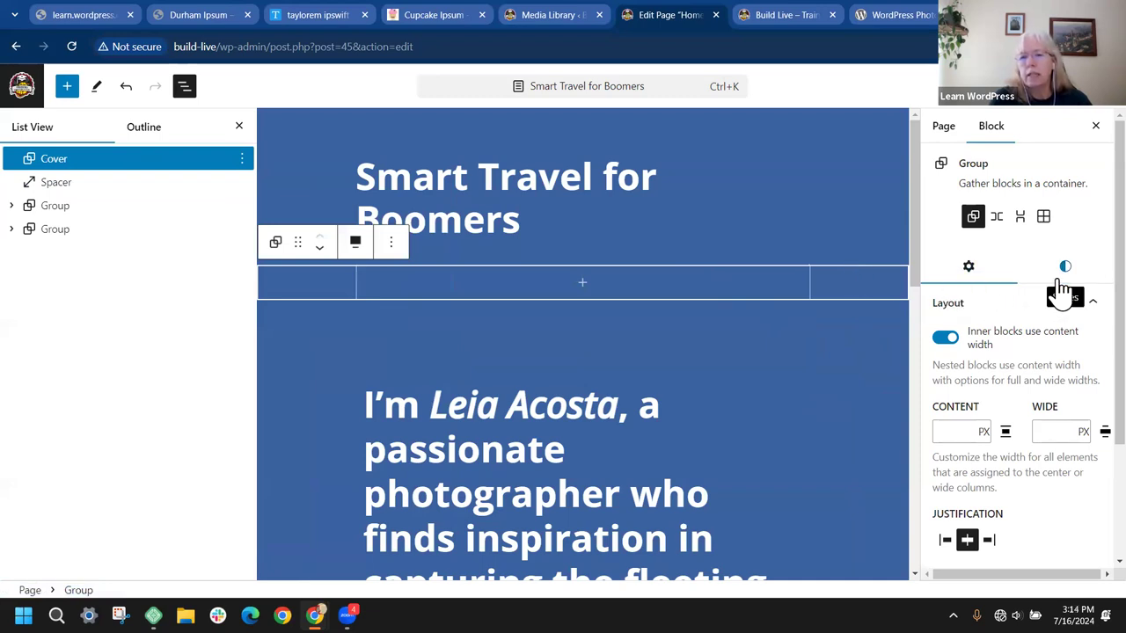
scroll(1049, 299, "down", 2)
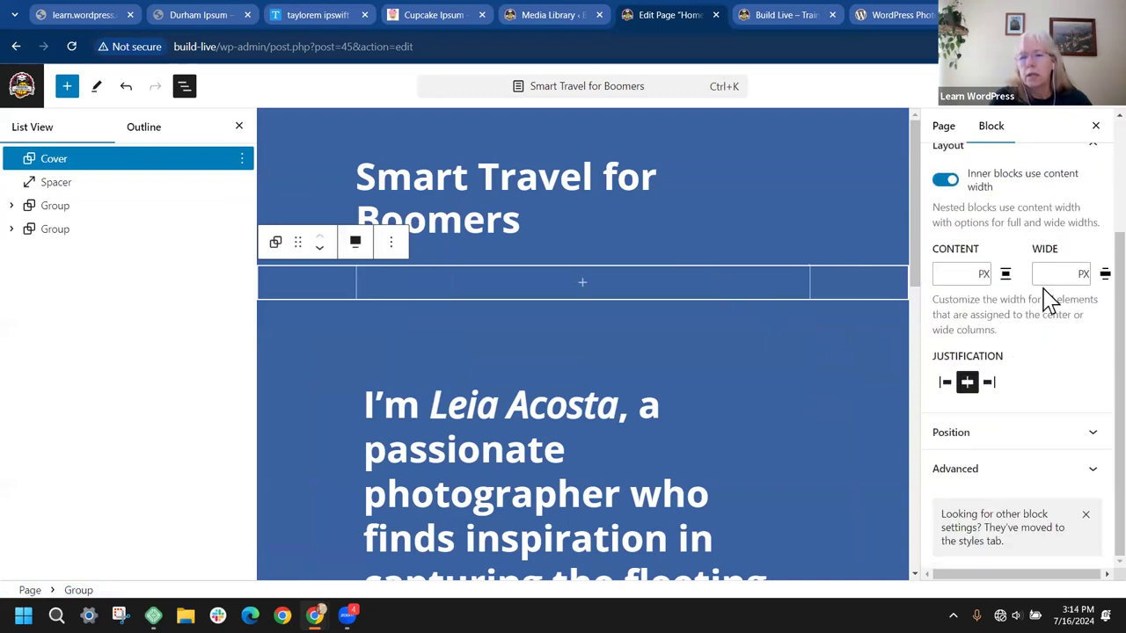
scroll(1047, 302, "up", 3)
left_click(1072, 268)
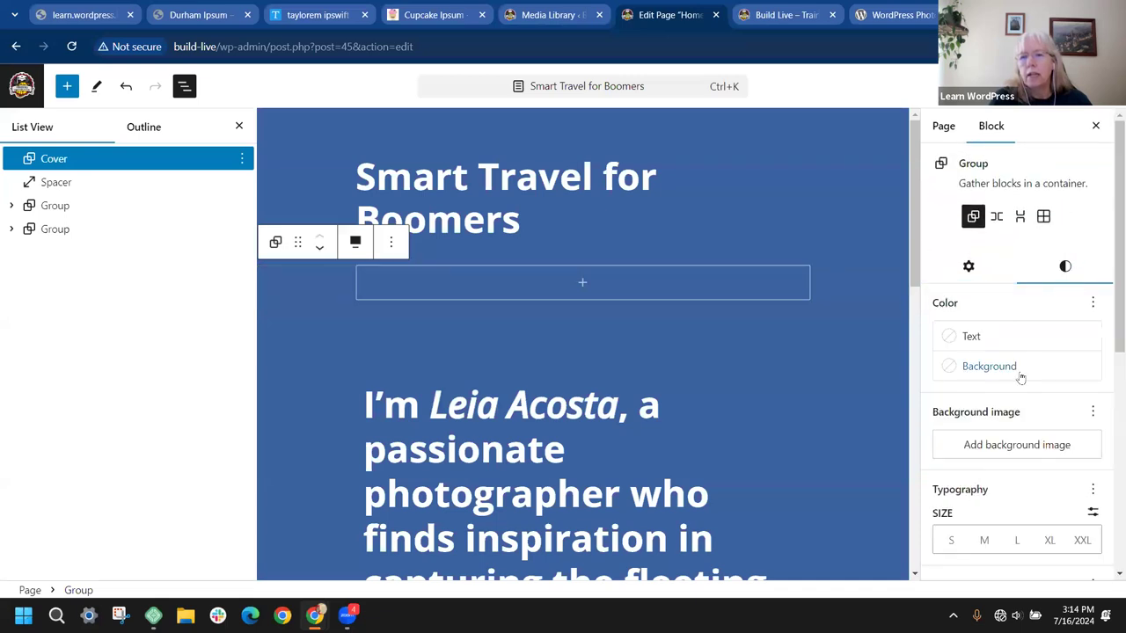
left_click(1000, 447)
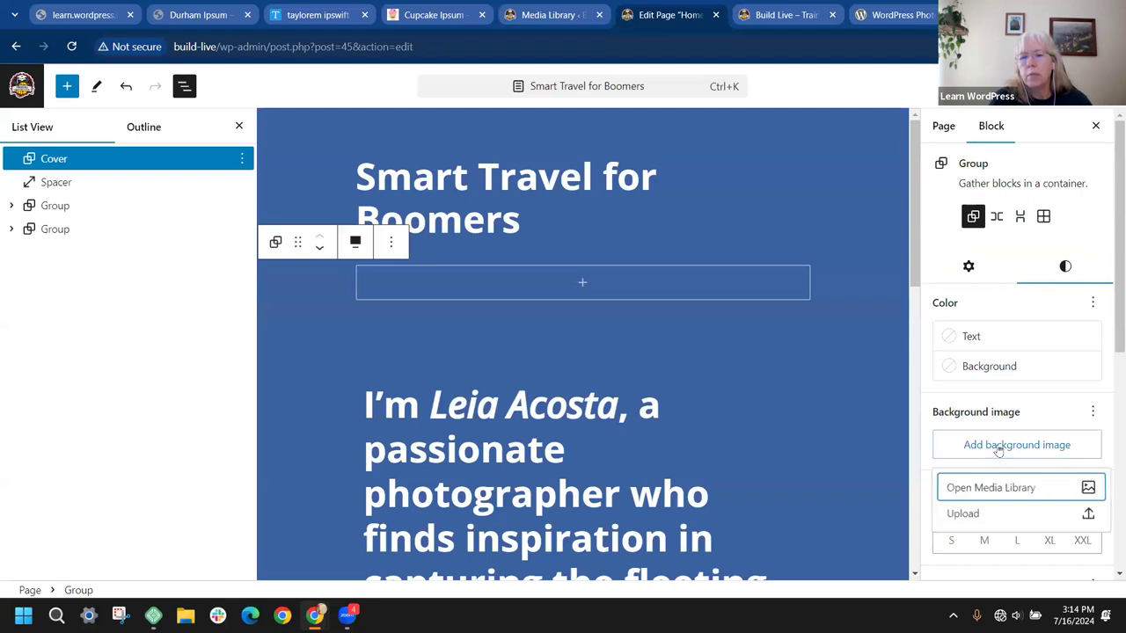
left_click(982, 489)
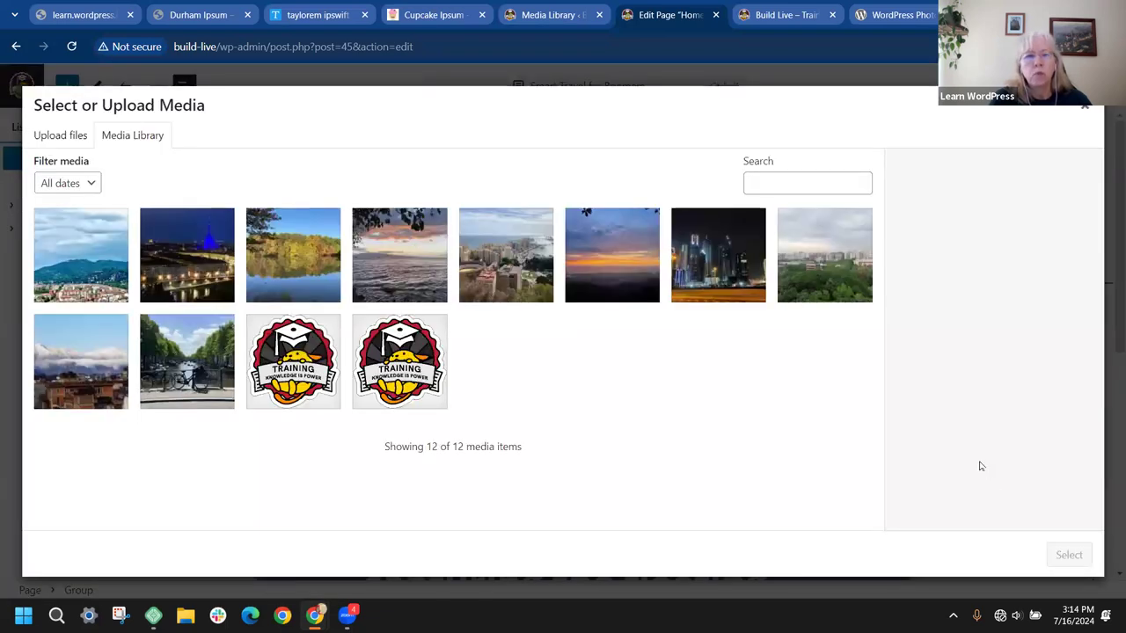
left_click(297, 260)
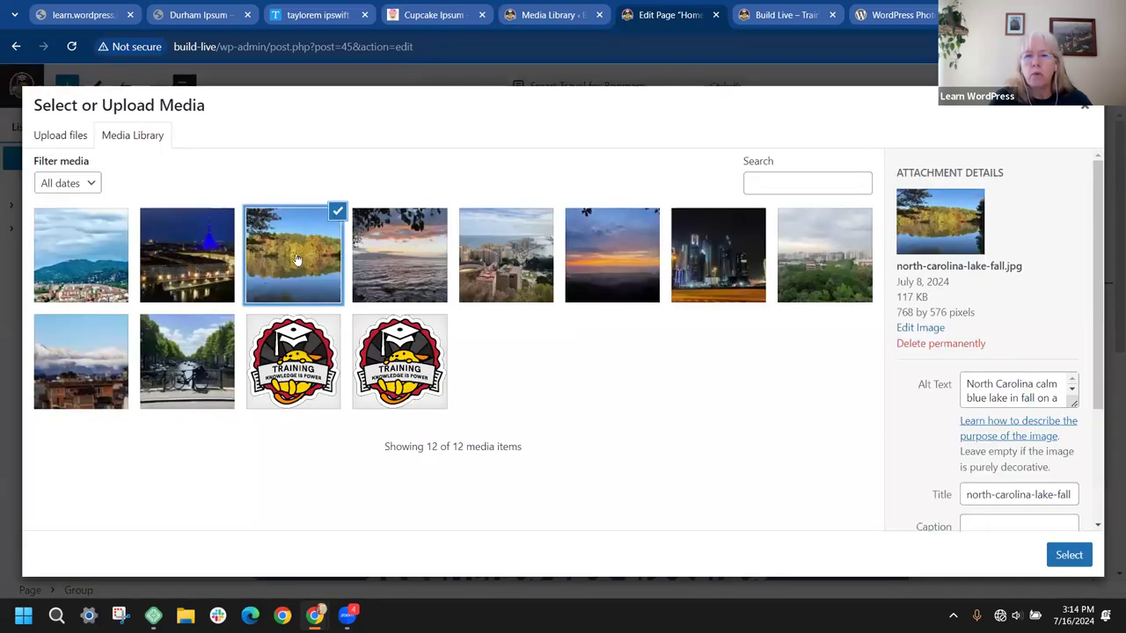
left_click(1069, 555)
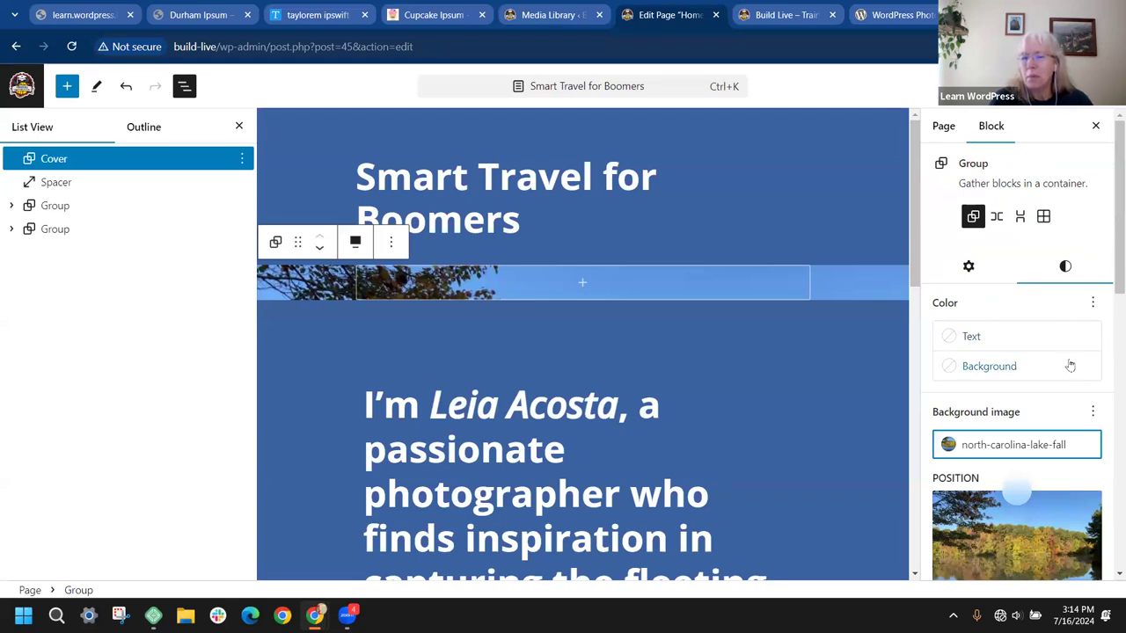
Position the Cover group's background image at about 45% left and 49% top, and set the group's minimum height to about 428 px
scroll(1073, 352, "down", 3)
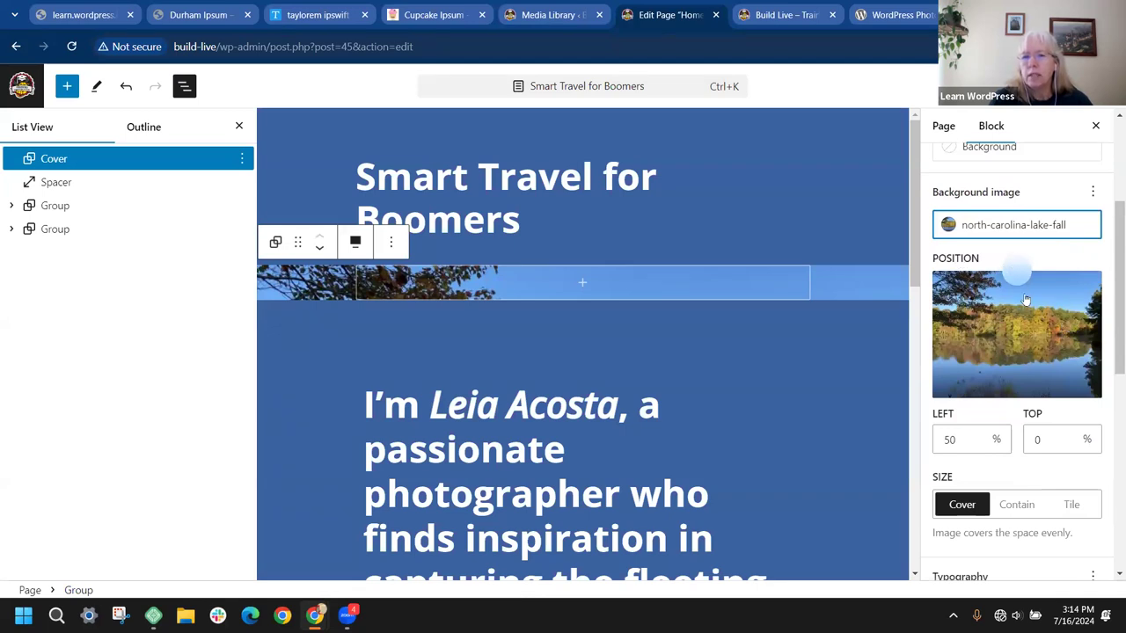
left_click_drag(1018, 272, 1009, 332)
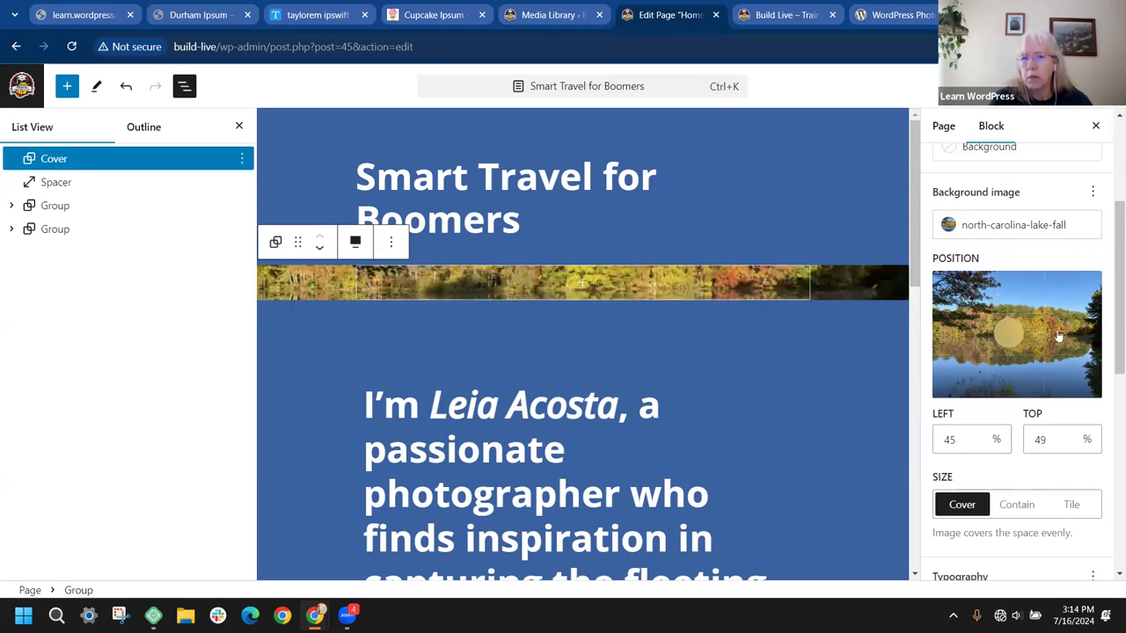
scroll(1059, 336, "down", 3)
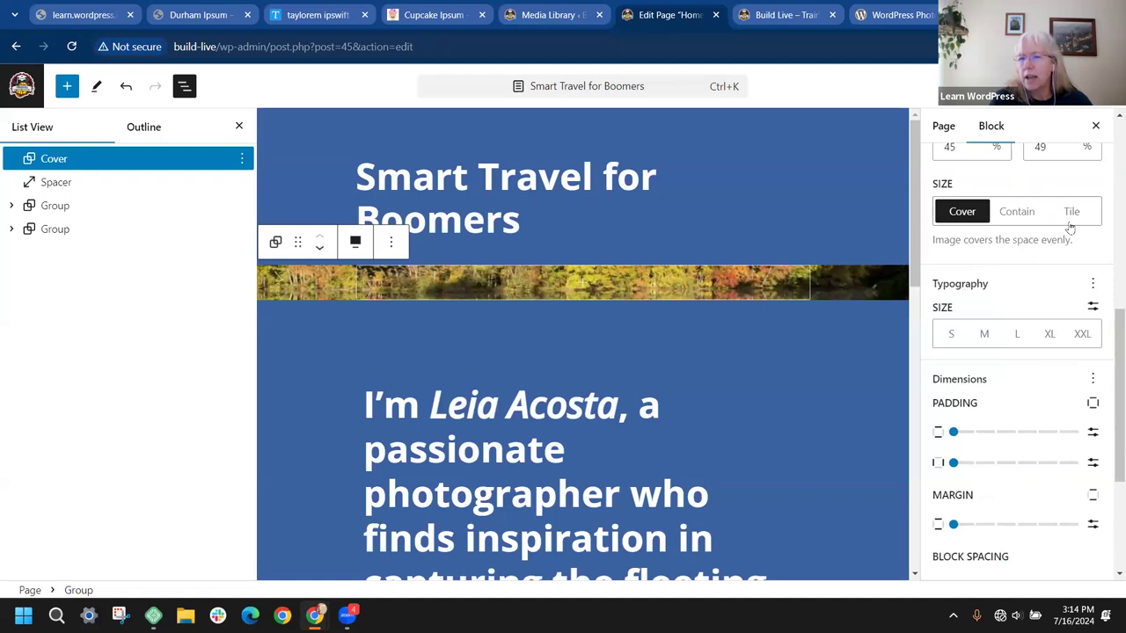
scroll(1024, 261, "down", 3)
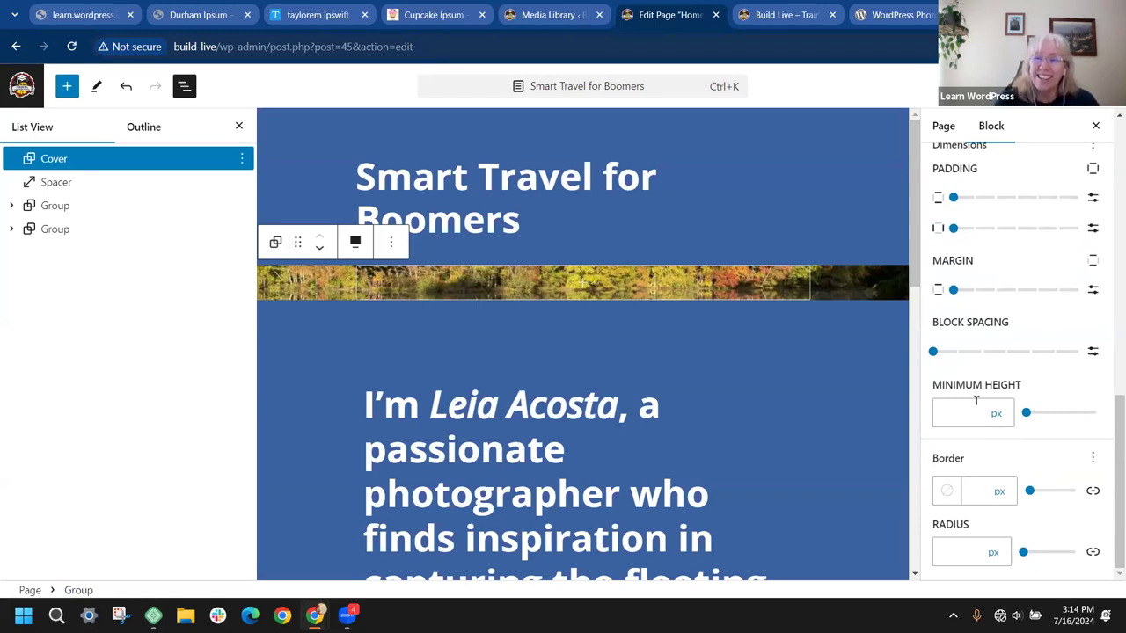
mouse_move(1025, 416)
left_click_drag(1027, 415, 1057, 412)
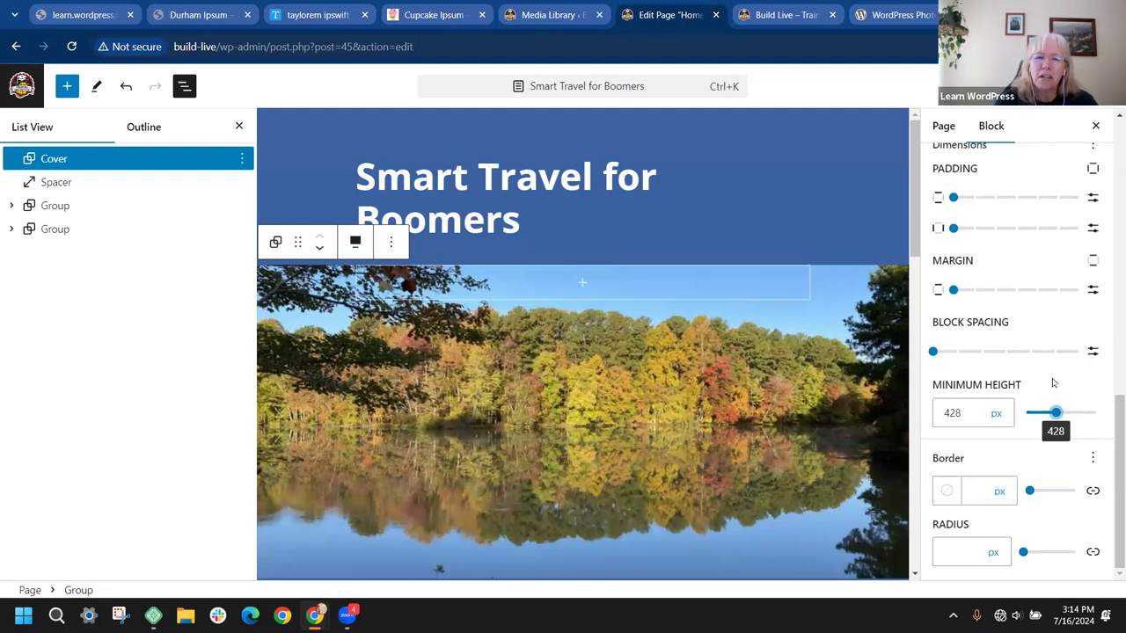
scroll(818, 379, "down", 3)
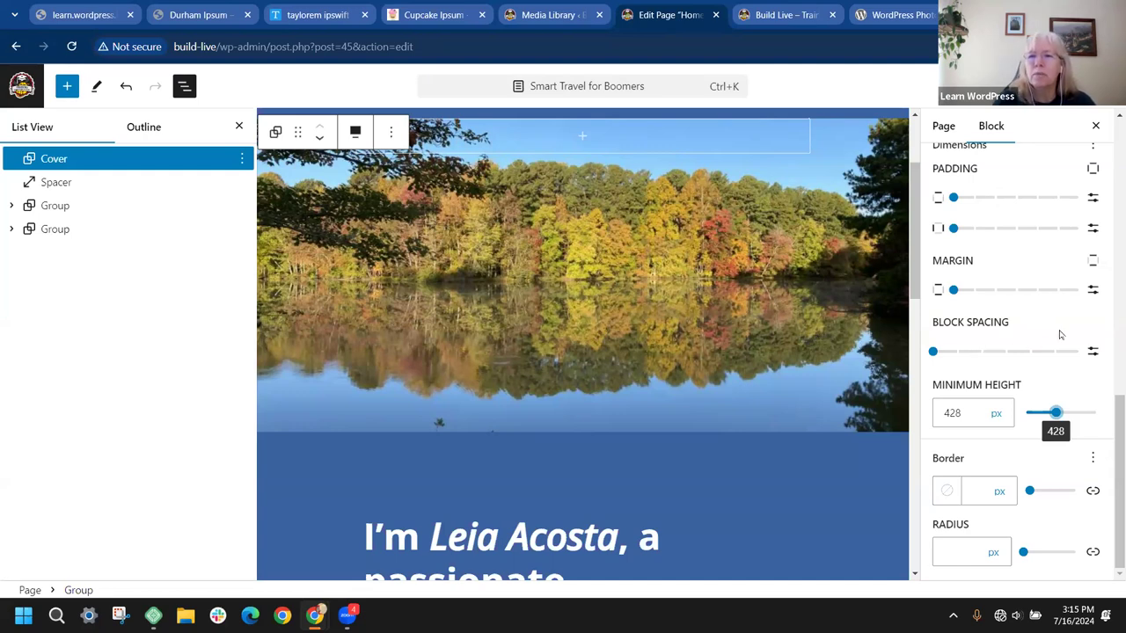
Try the Contain size on the Cover group's background image and review its background settings
scroll(1058, 332, "up", 3)
scroll(1012, 308, "up", 1)
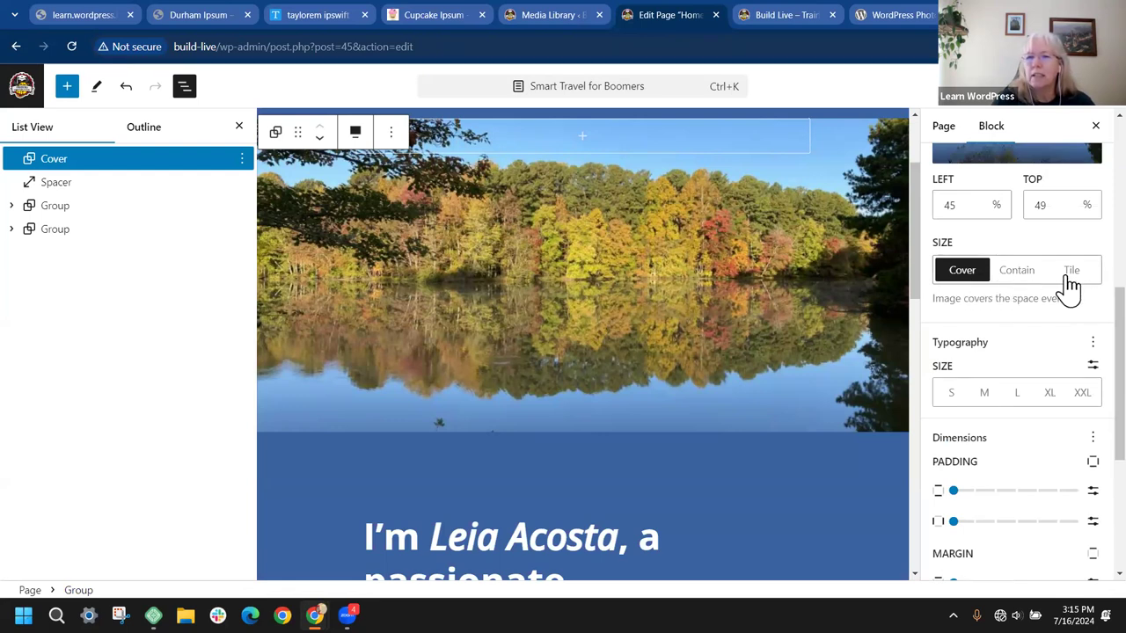
left_click(1025, 275)
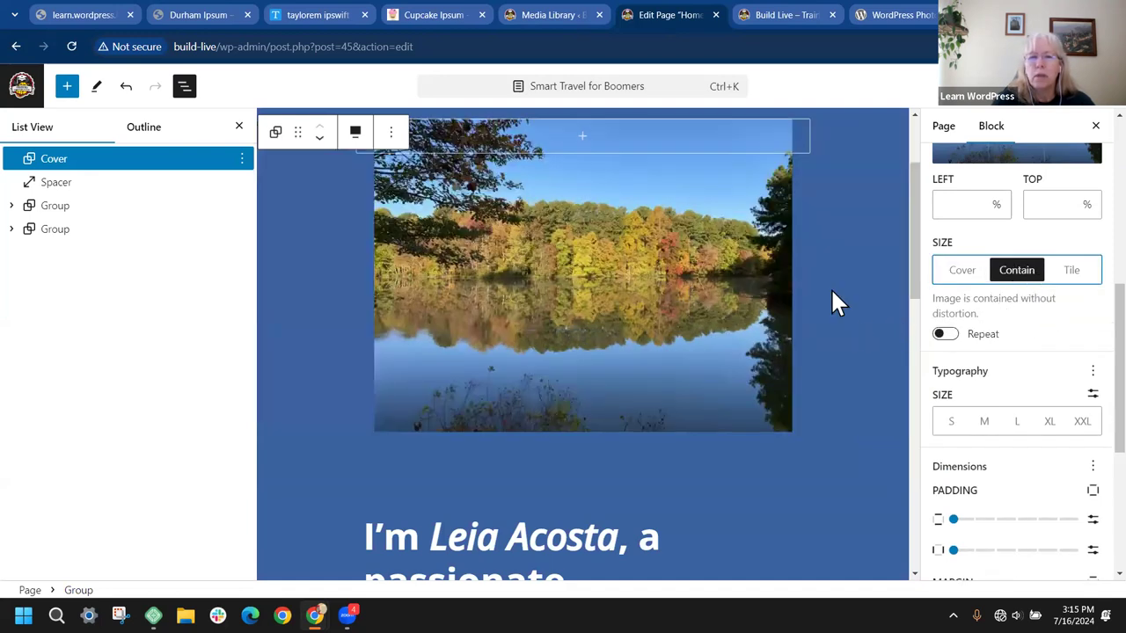
scroll(981, 291, "up", 2)
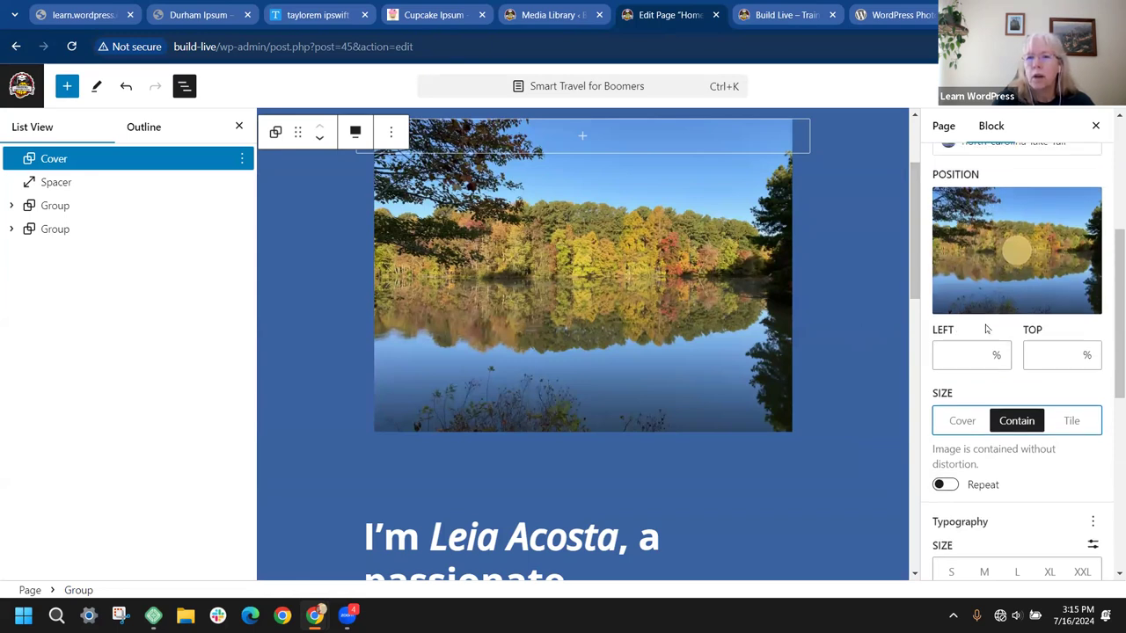
scroll(987, 327, "up", 3)
scroll(986, 327, "down", 3)
scroll(987, 328, "down", 3)
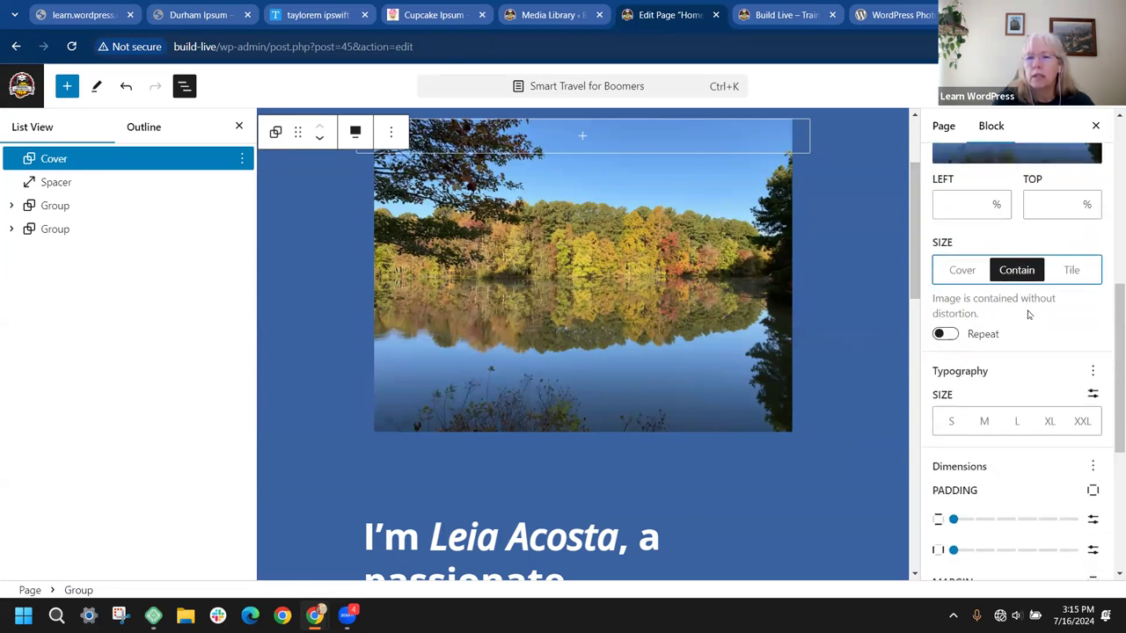
Try the Tile size on the background image, turning Repeat off and back on
left_click(1071, 272)
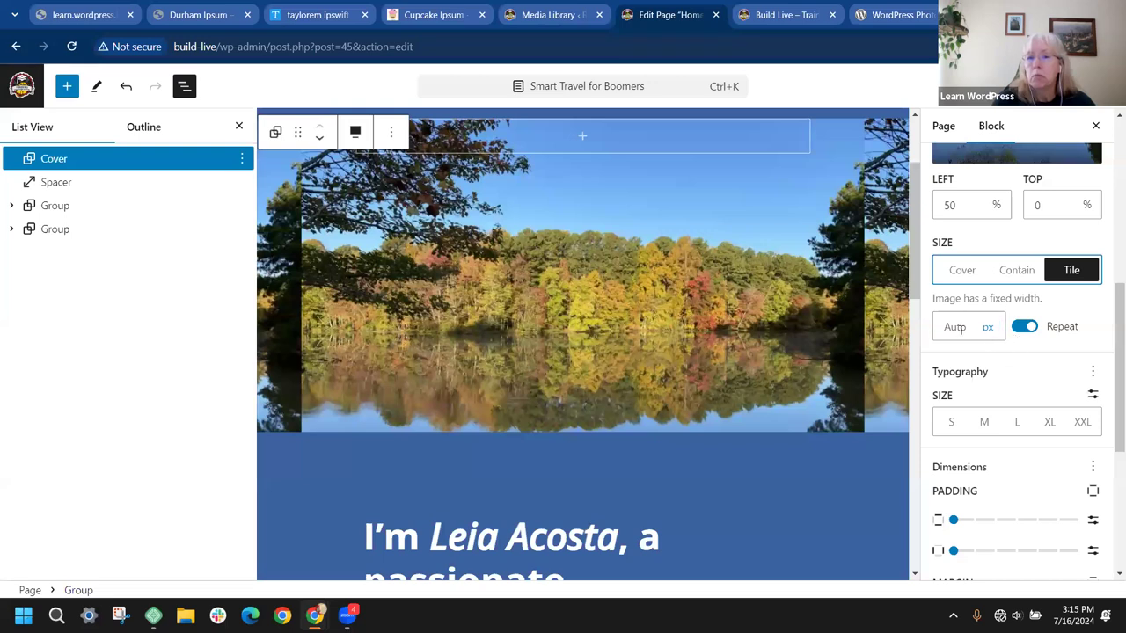
left_click(1031, 329)
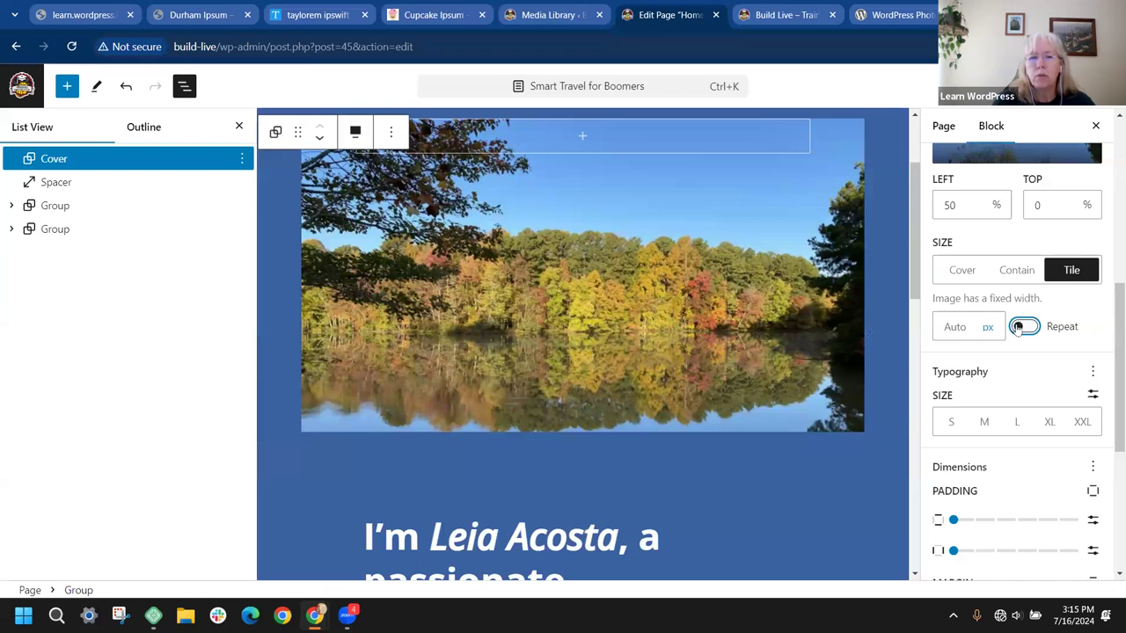
left_click(1018, 327)
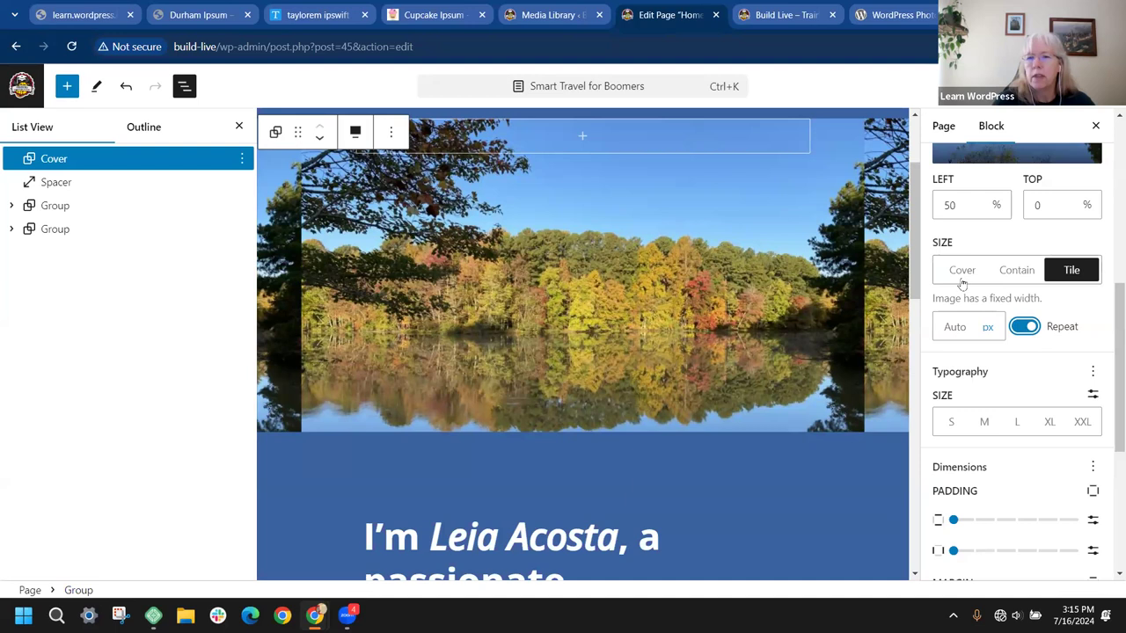
Try fixed tile widths of 50 px and 600 px for the repeated background image
left_click(985, 329)
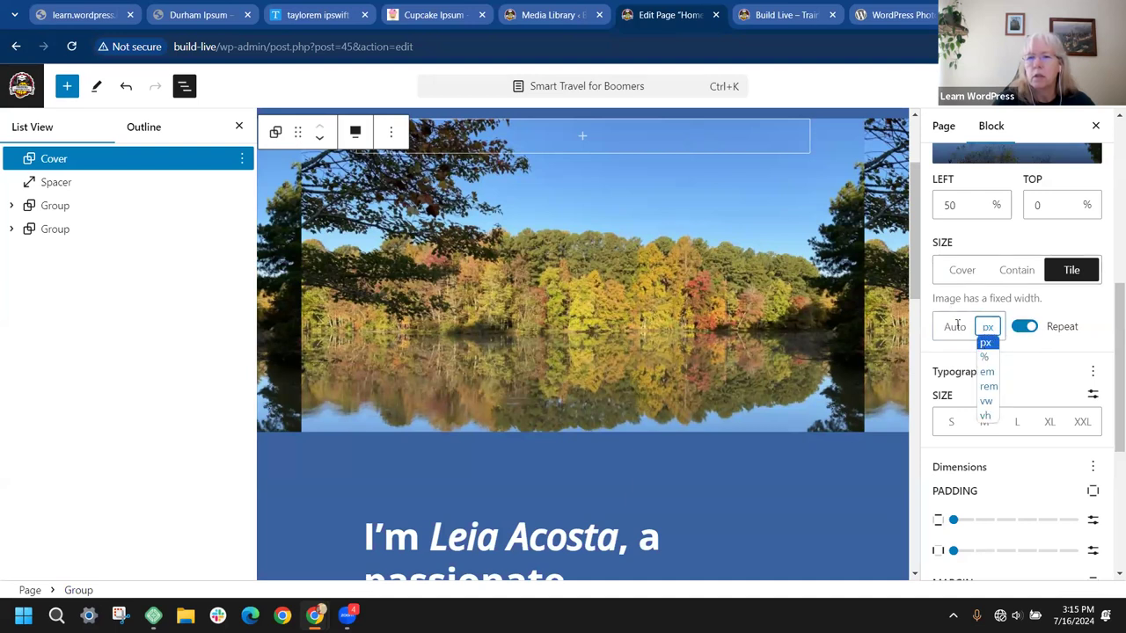
left_click(987, 343)
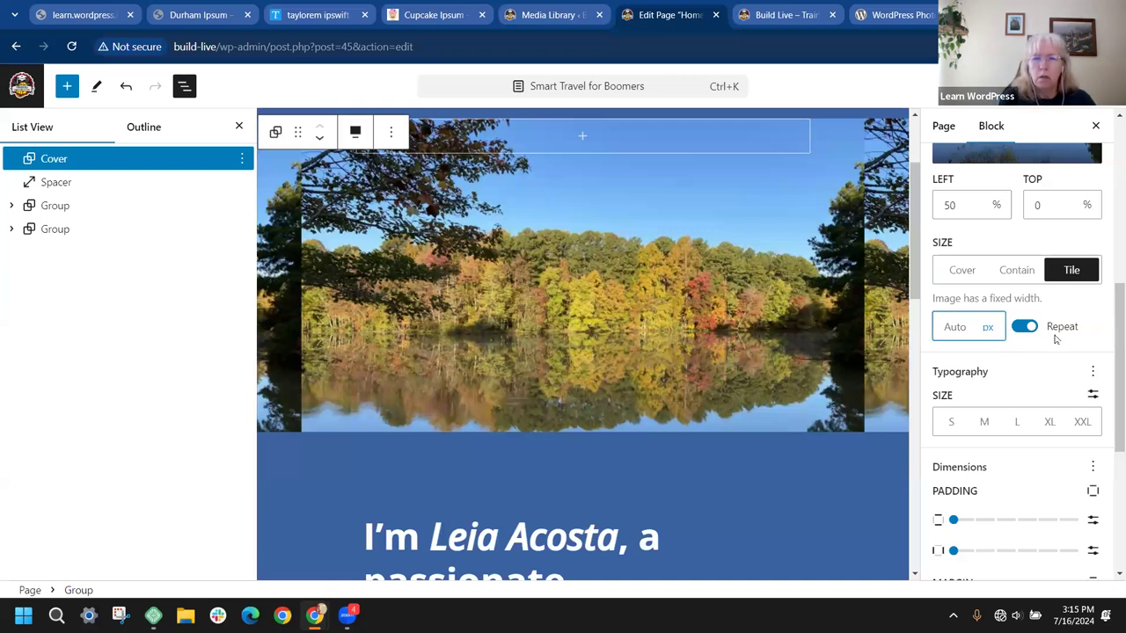
type("50")
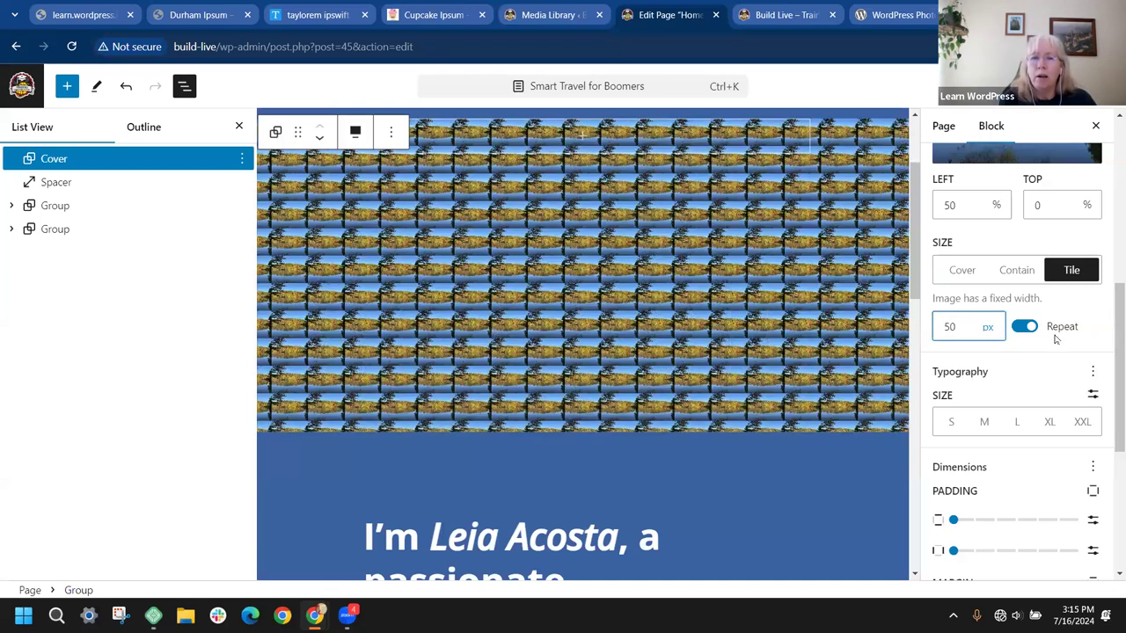
key("BackSpace")
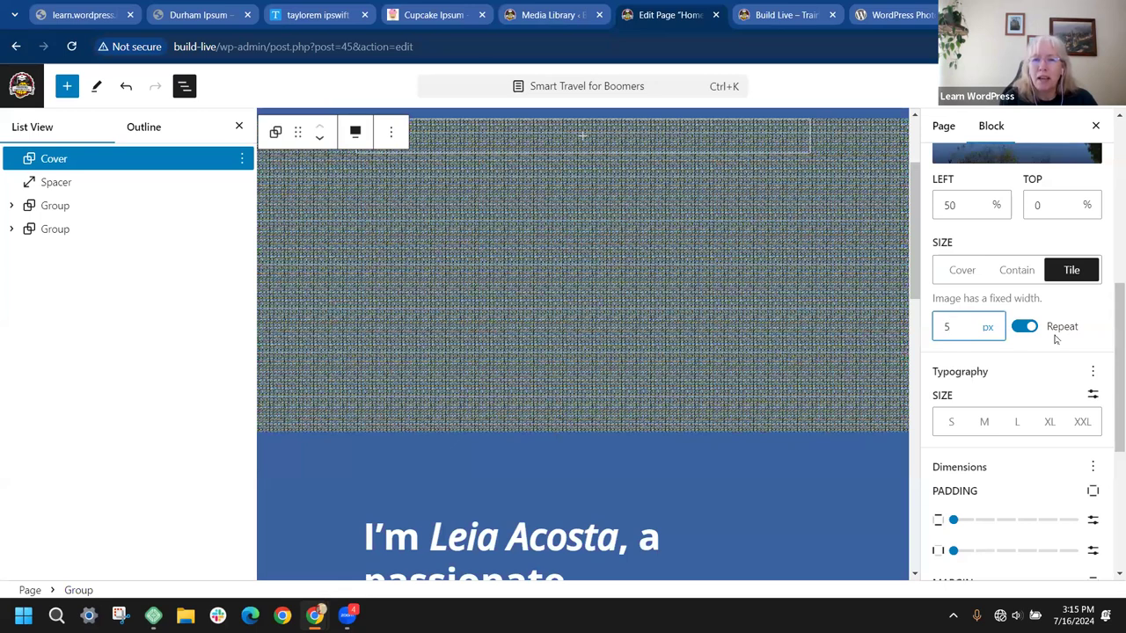
key("BackSpace")
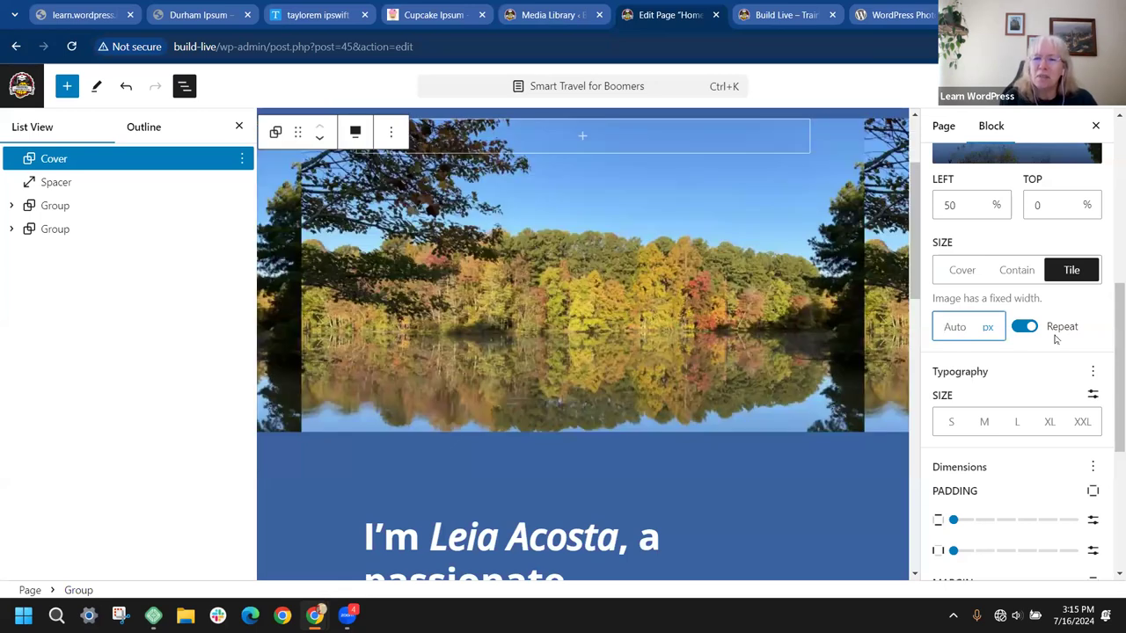
type("600")
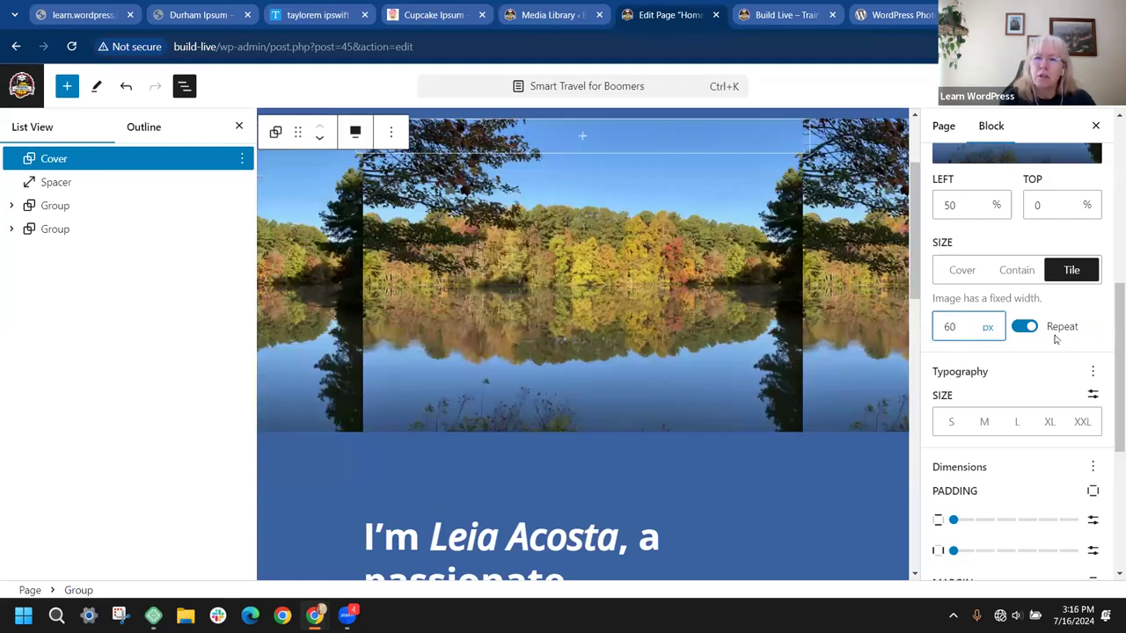
Clear the tile width and set the background image size to Cover
key("BackSpace")
key("BackSpace")
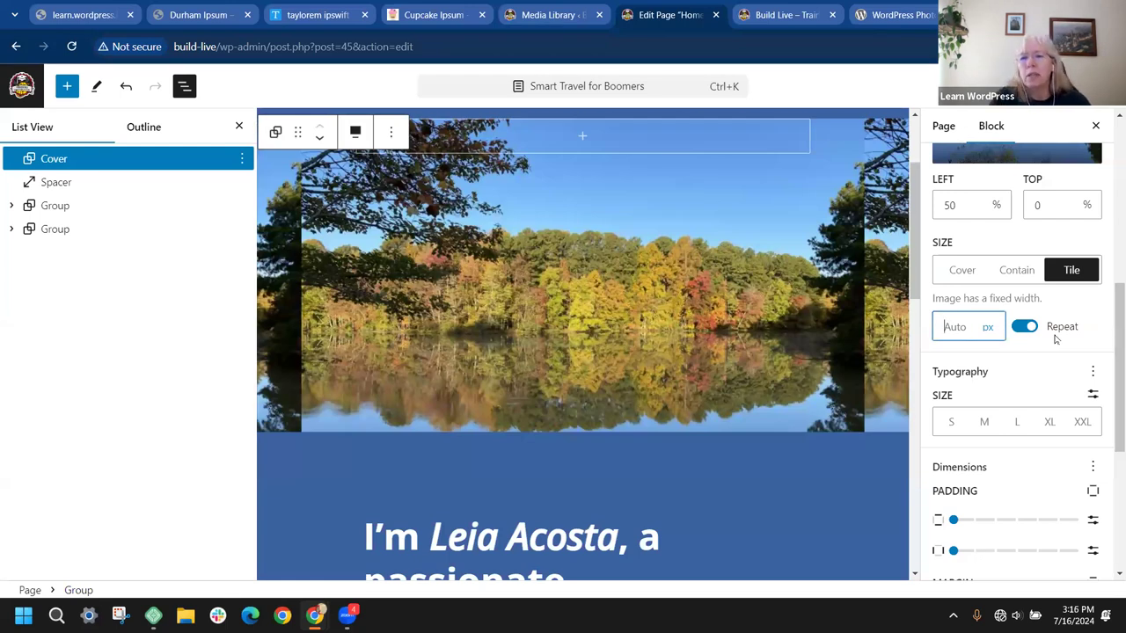
left_click(964, 271)
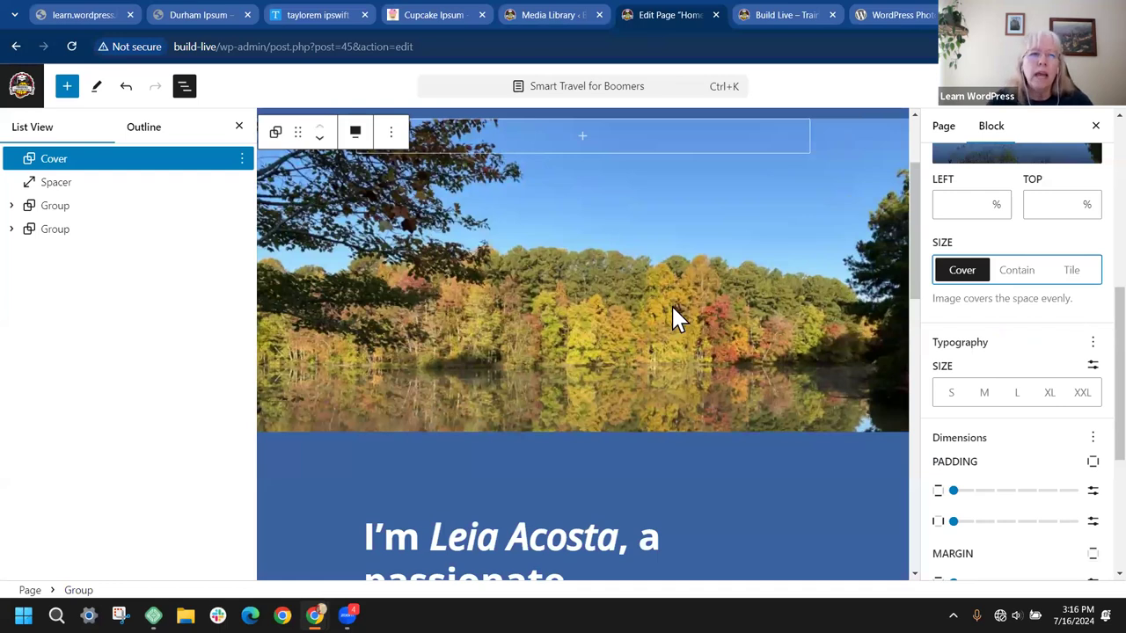
Add a heading block inside the Cover group with the text "Smart Travel for Boomers"
left_click(586, 141)
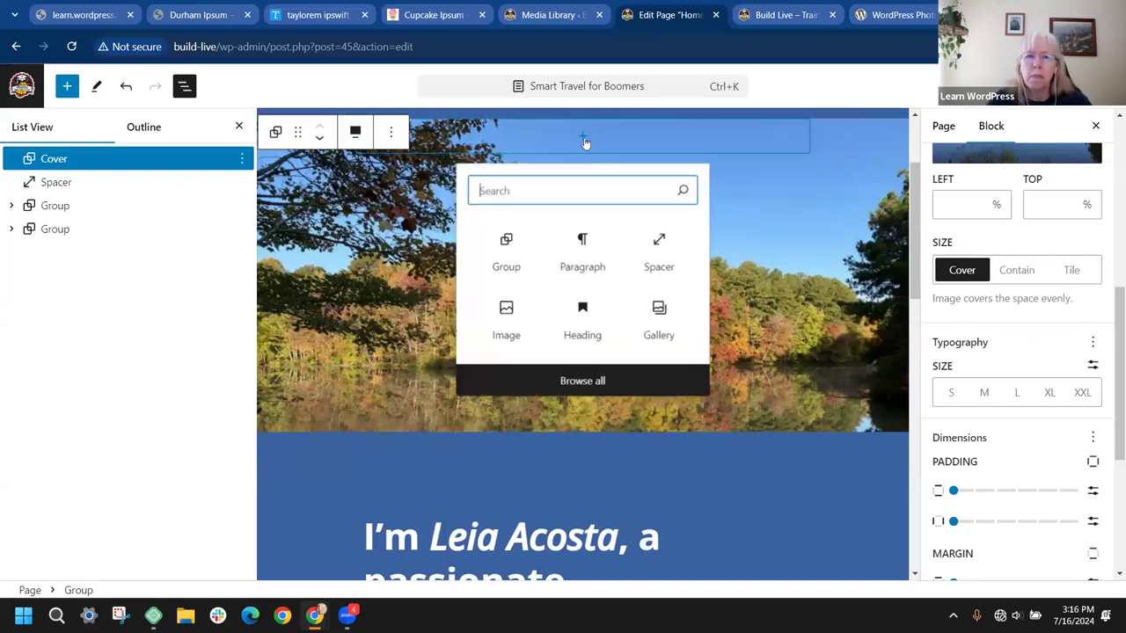
left_click(591, 324)
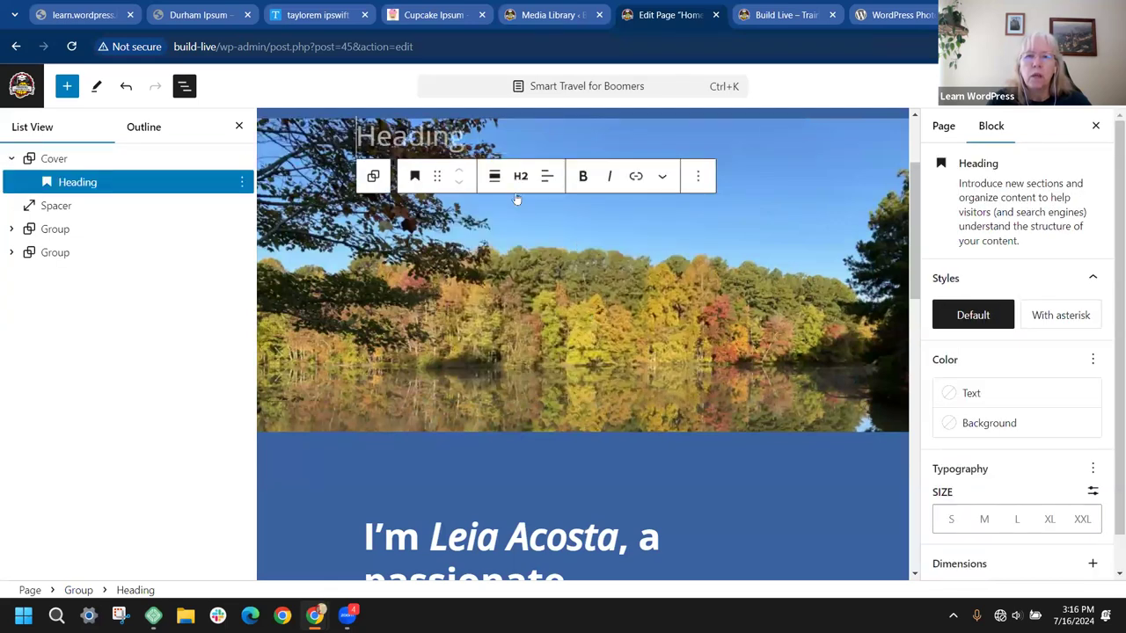
scroll(582, 282, "down", 2)
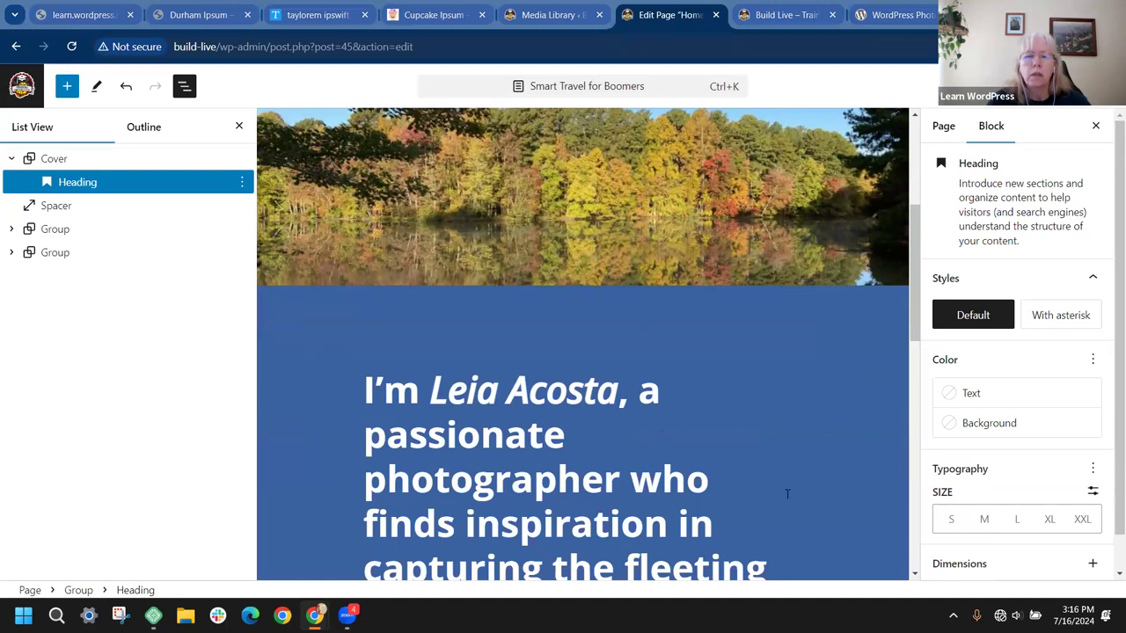
scroll(778, 289, "up", 3)
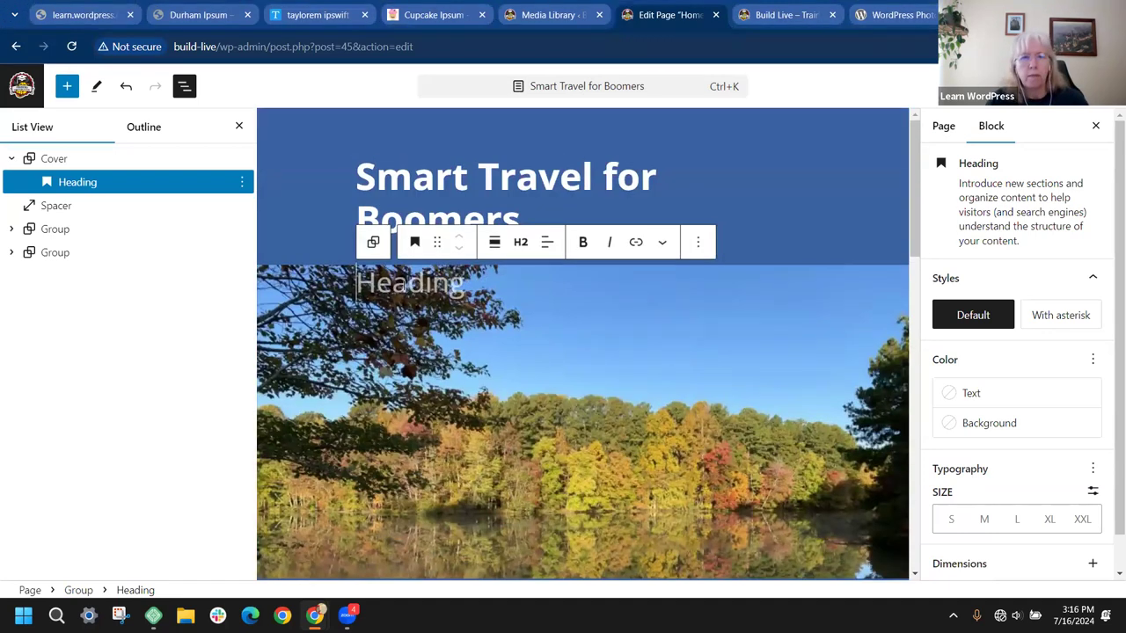
type("Smart Travel for Boomers")
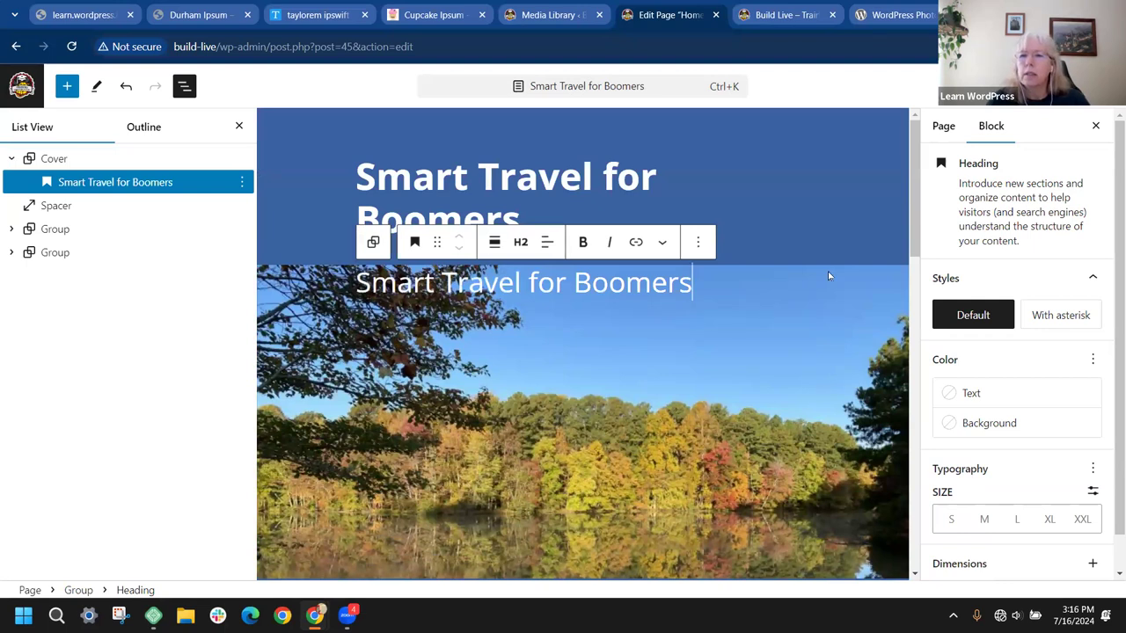
scroll(736, 304, "down", 2)
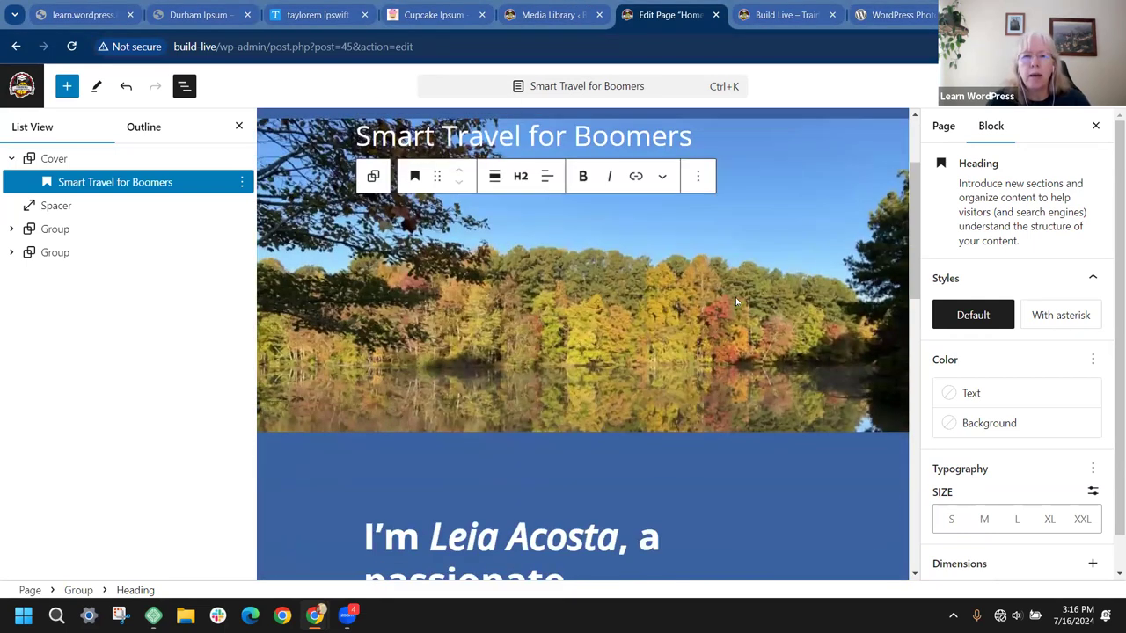
Change the Cover group's heading to level H1 and align it to full width
scroll(761, 278, "up", 1)
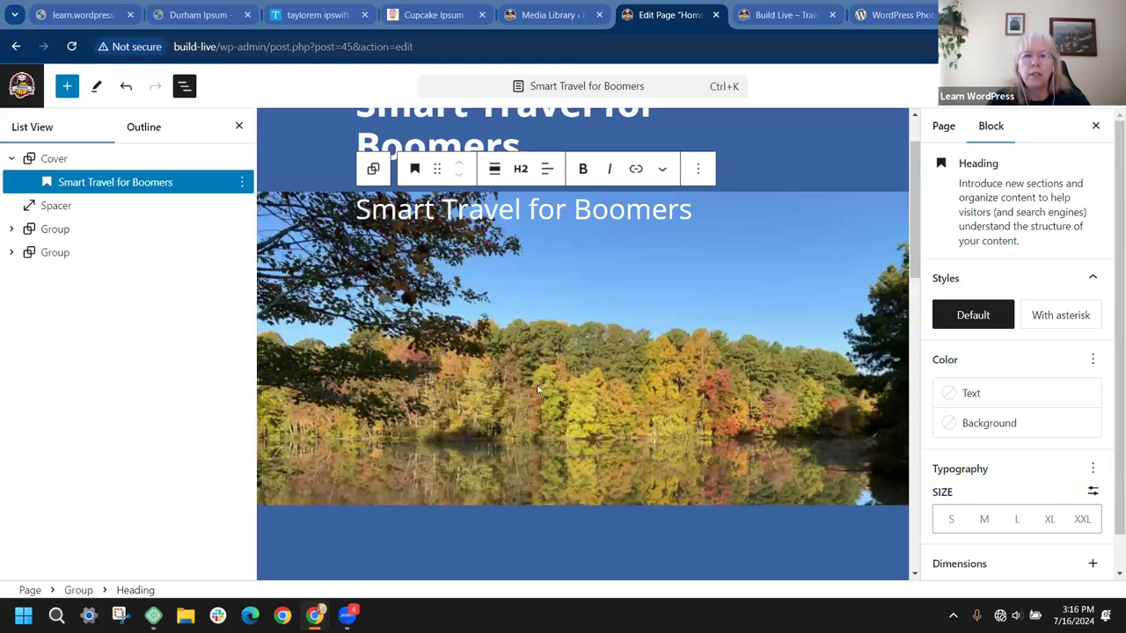
left_click(521, 168)
left_click(535, 216)
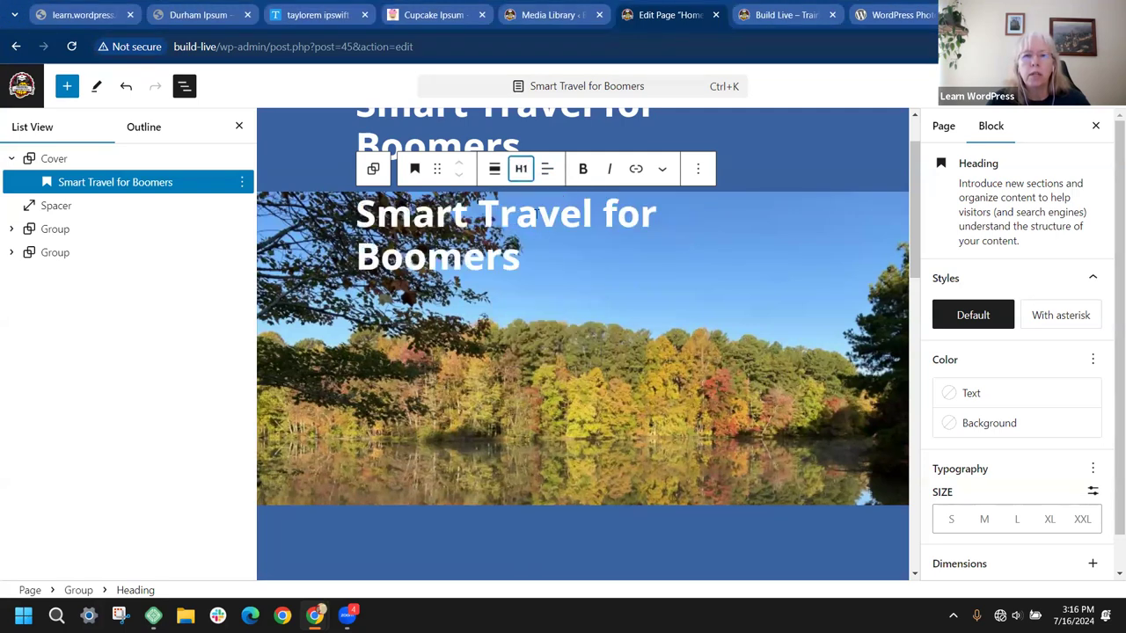
left_click(494, 169)
left_click(528, 288)
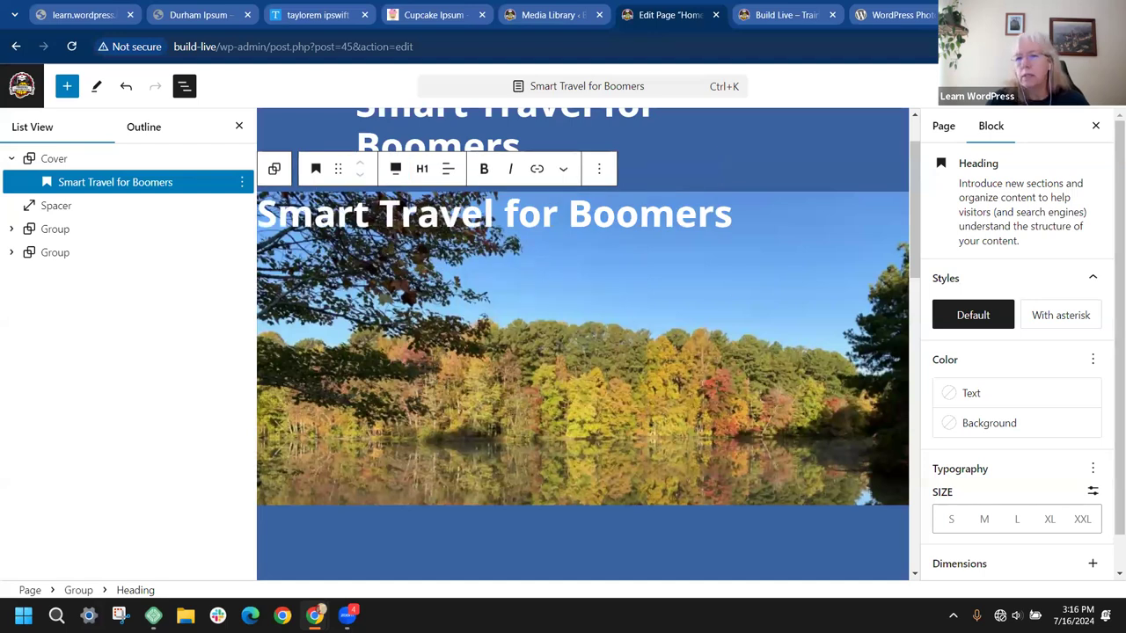
Enable padding for the cover heading and set its left padding to 2
mouse_move(1072, 325)
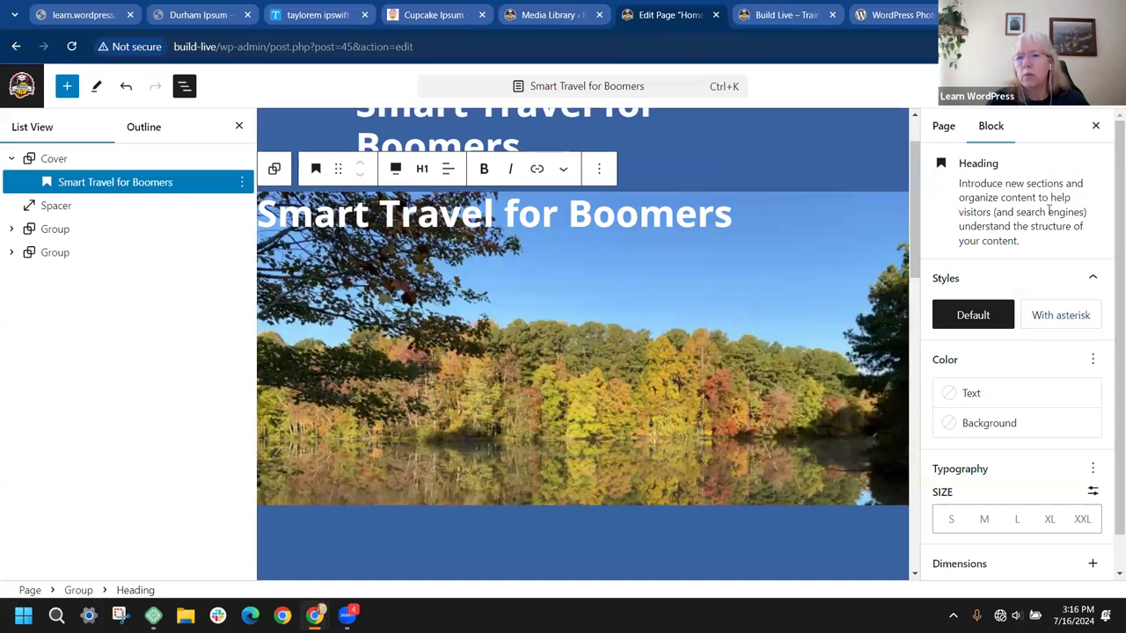
scroll(1072, 308, "down", 1)
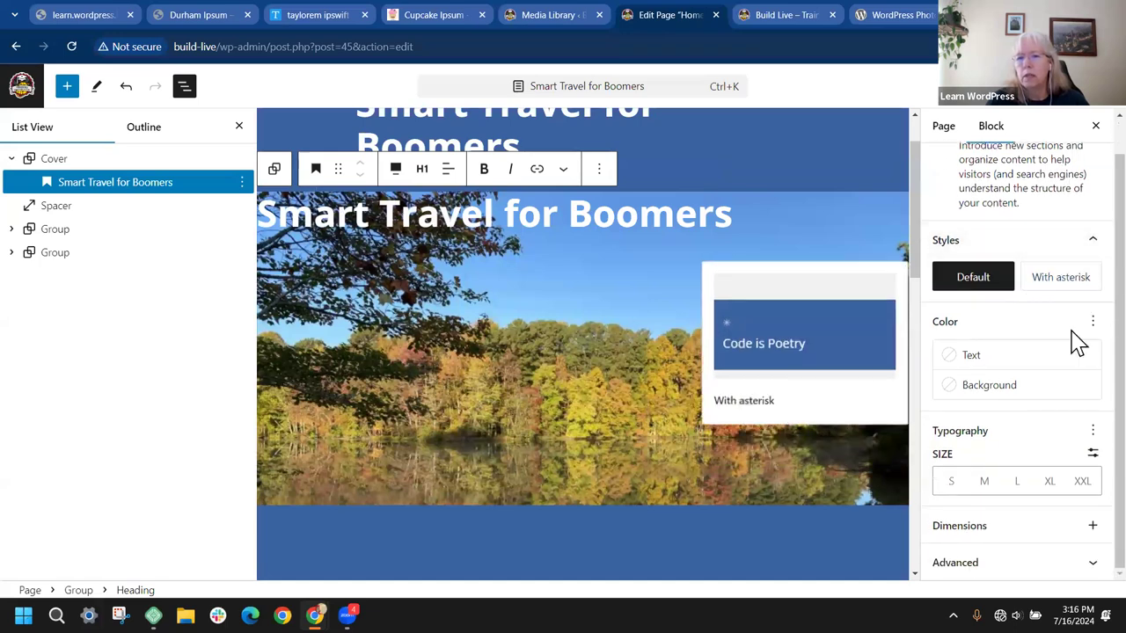
left_click(1091, 527)
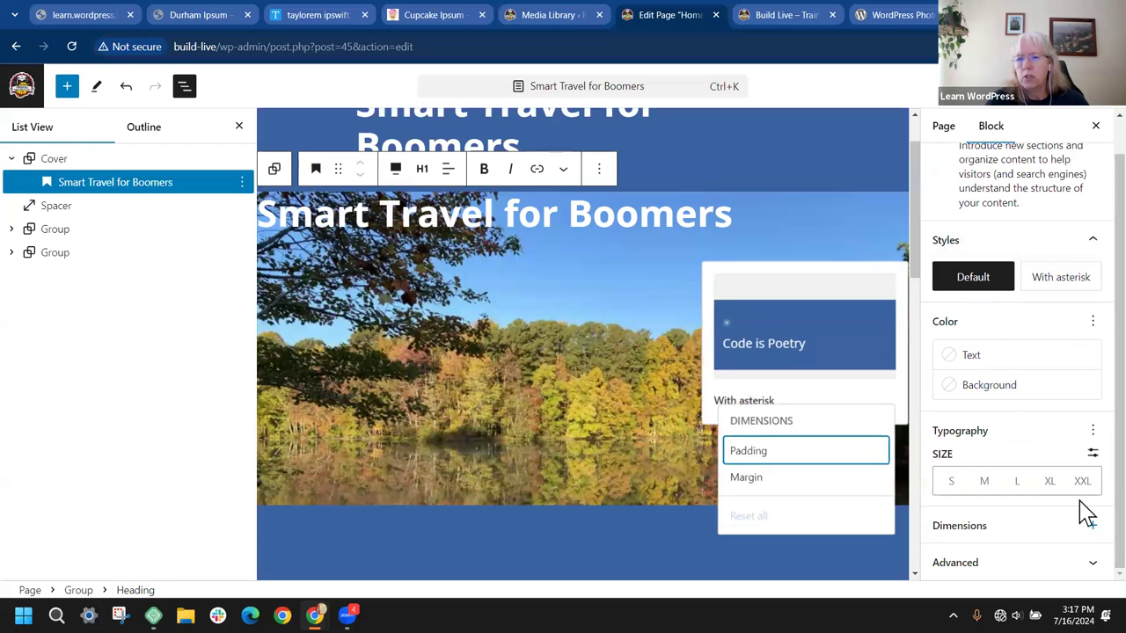
left_click(820, 466)
scroll(1045, 450, "down", 2)
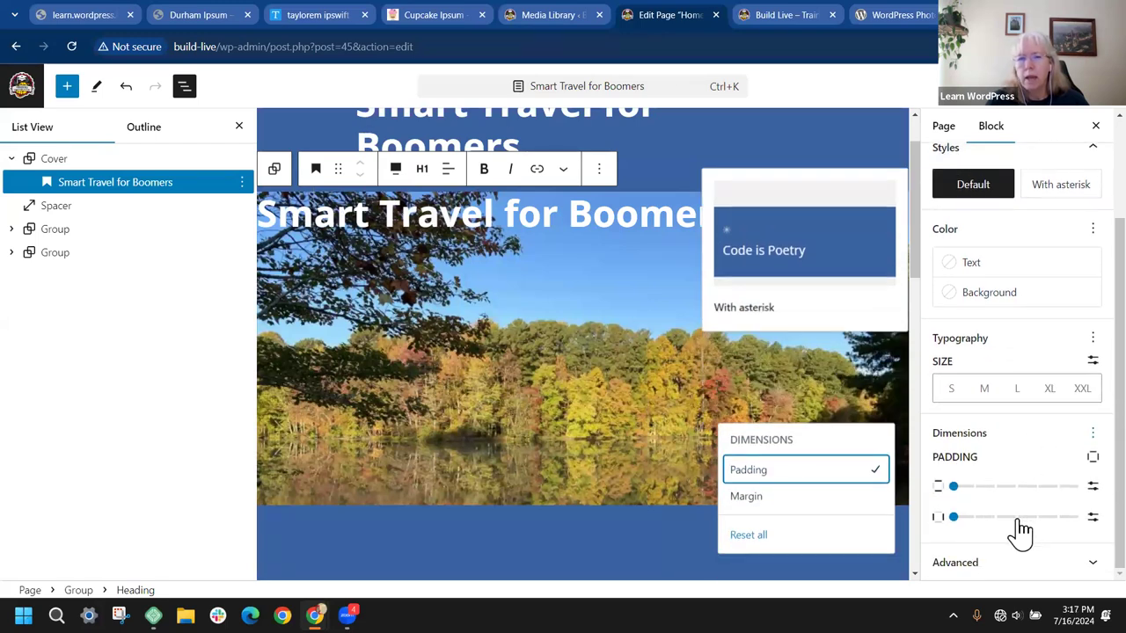
left_click(1092, 456)
left_click(960, 381)
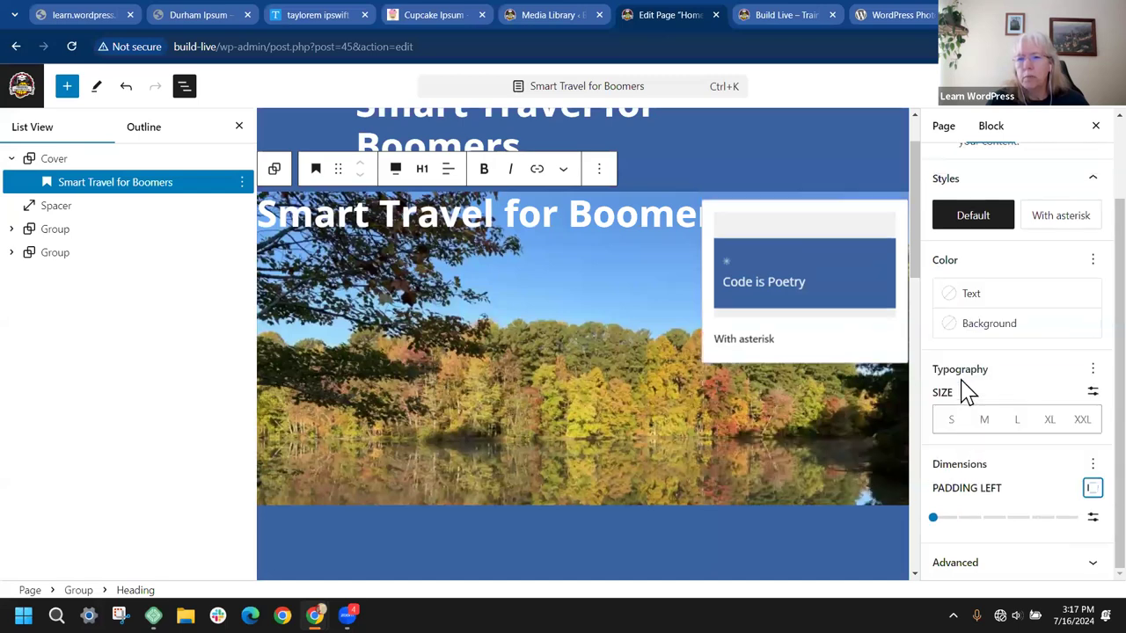
left_click(977, 517)
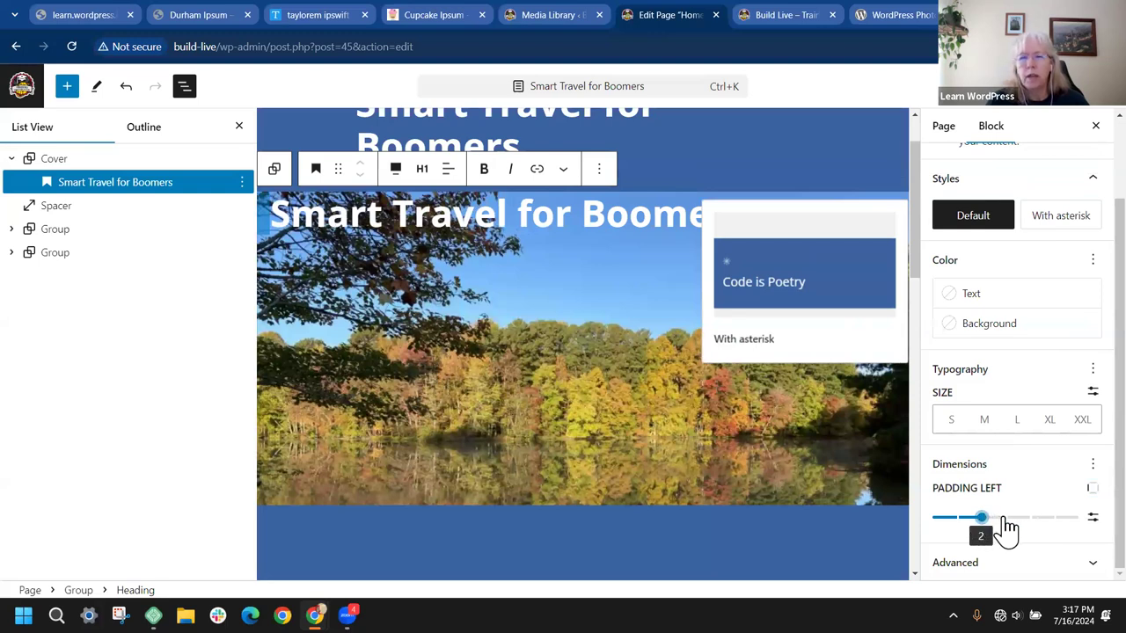
left_click(1025, 179)
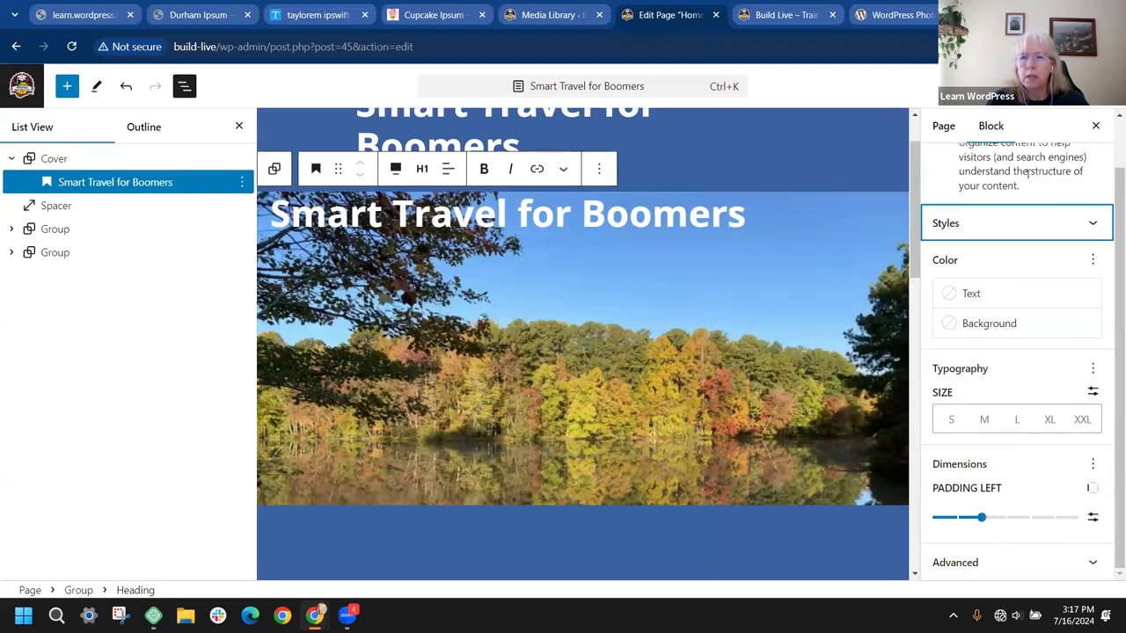
Save the page and reload the live Build Live home page to check the cover section
key("ctrl+s")
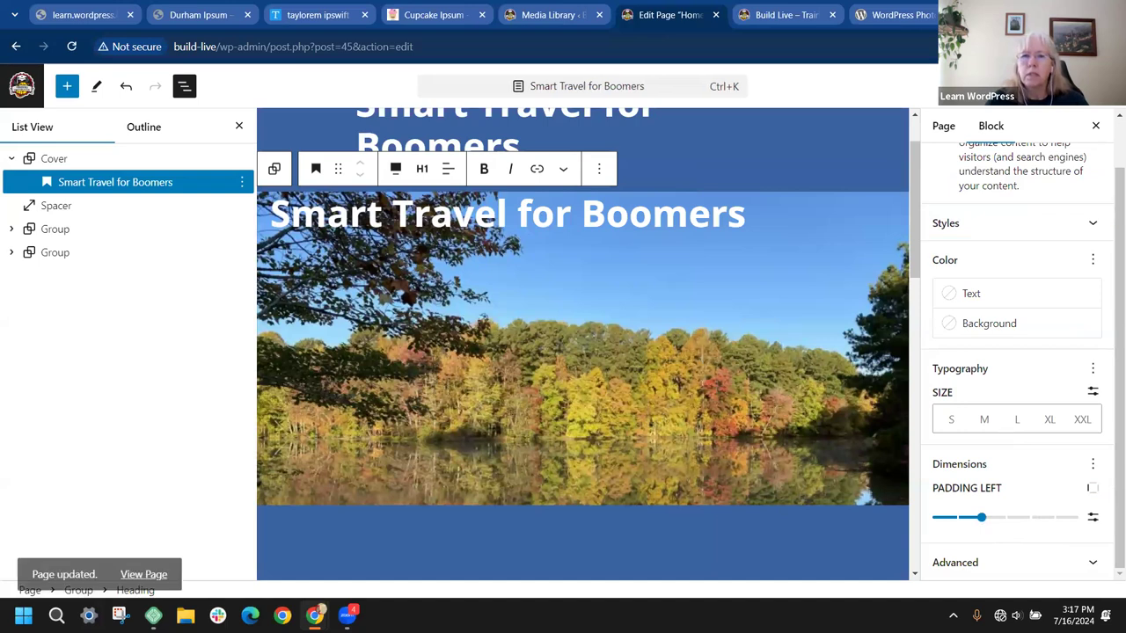
left_click(792, 14)
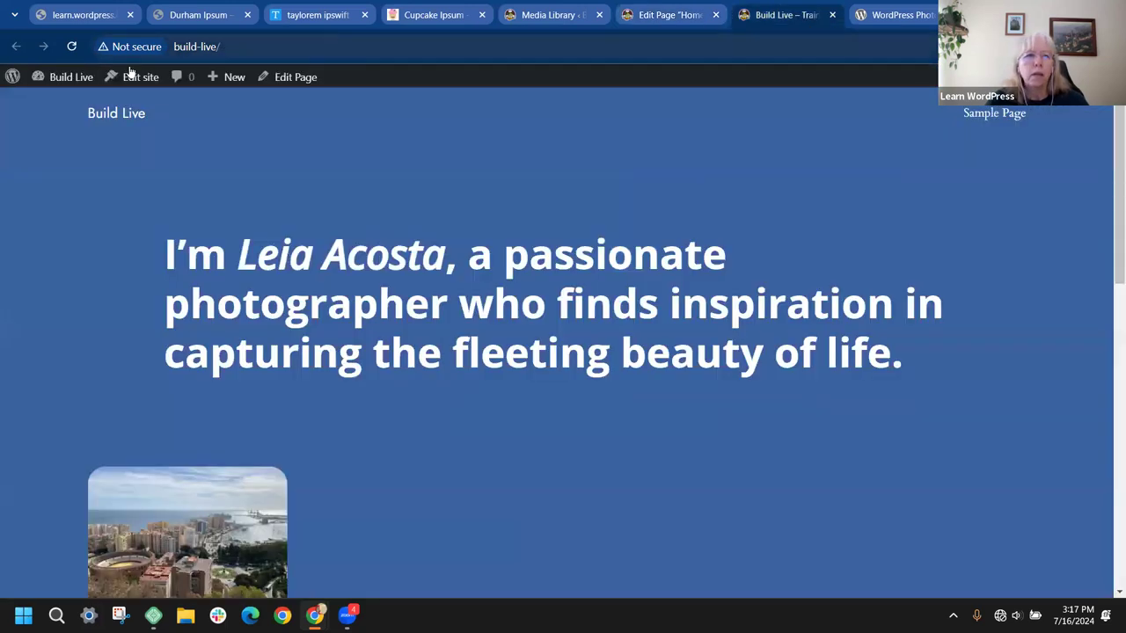
left_click(72, 46)
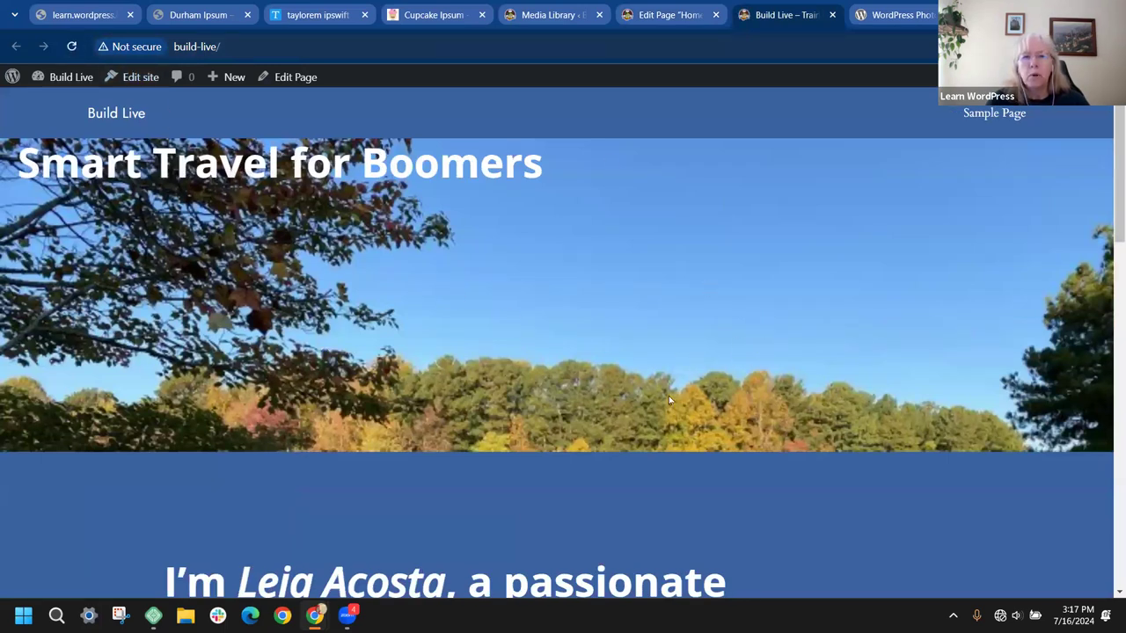
scroll(669, 400, "down", 2)
scroll(654, 315, "up", 2)
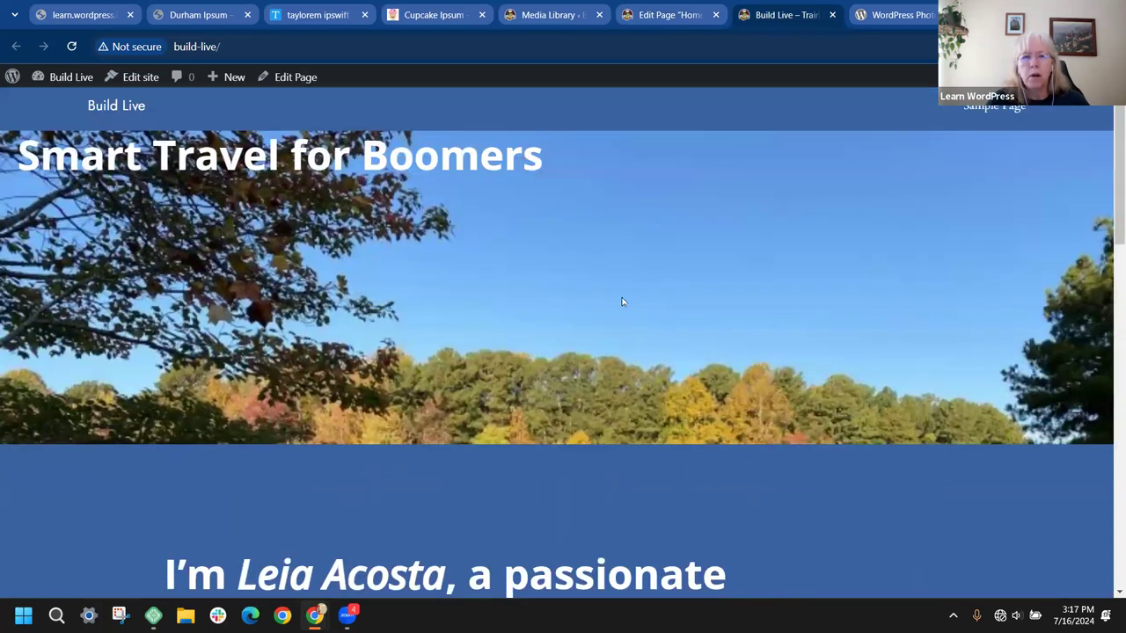
Return to the page editor and set the cover heading's top padding to 3
left_click(643, 11)
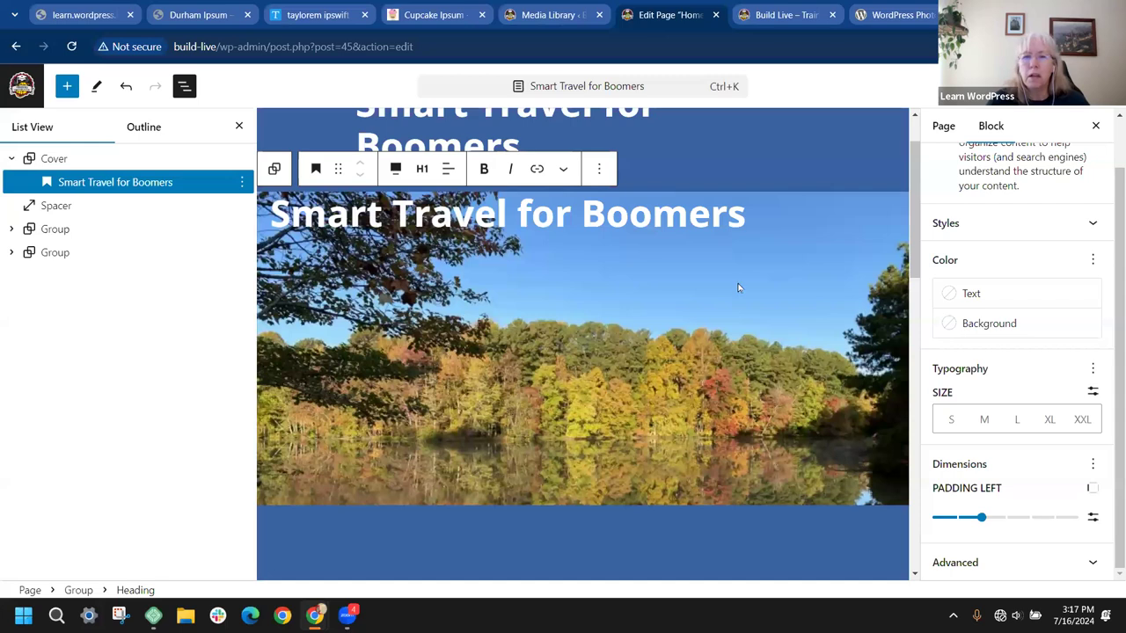
left_click(1093, 490)
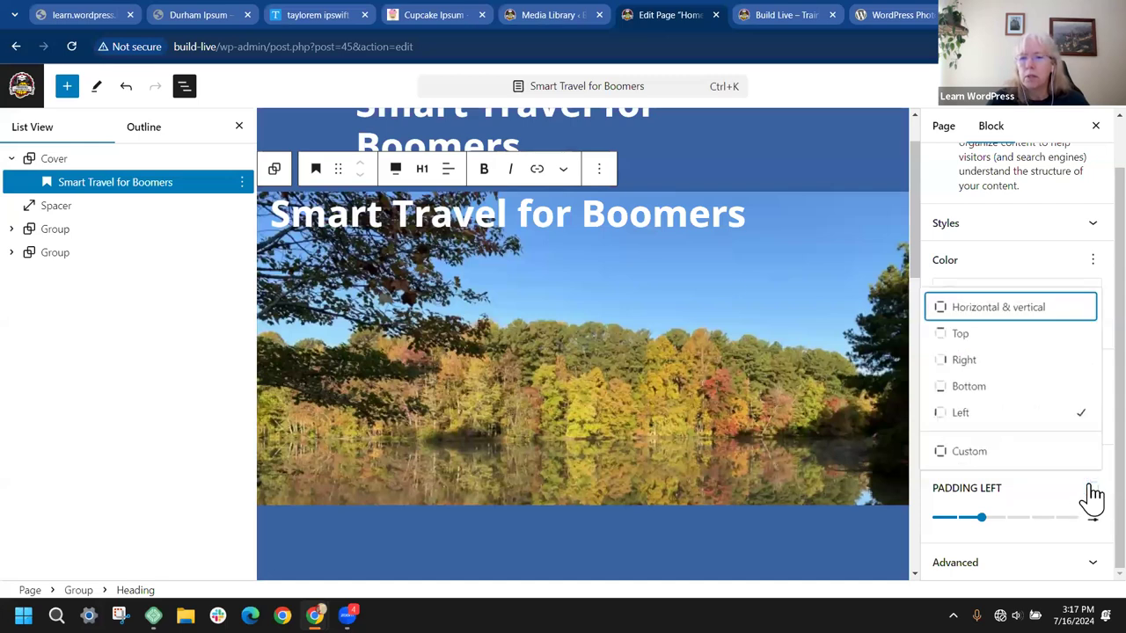
left_click(959, 313)
scroll(968, 493, "down", 1)
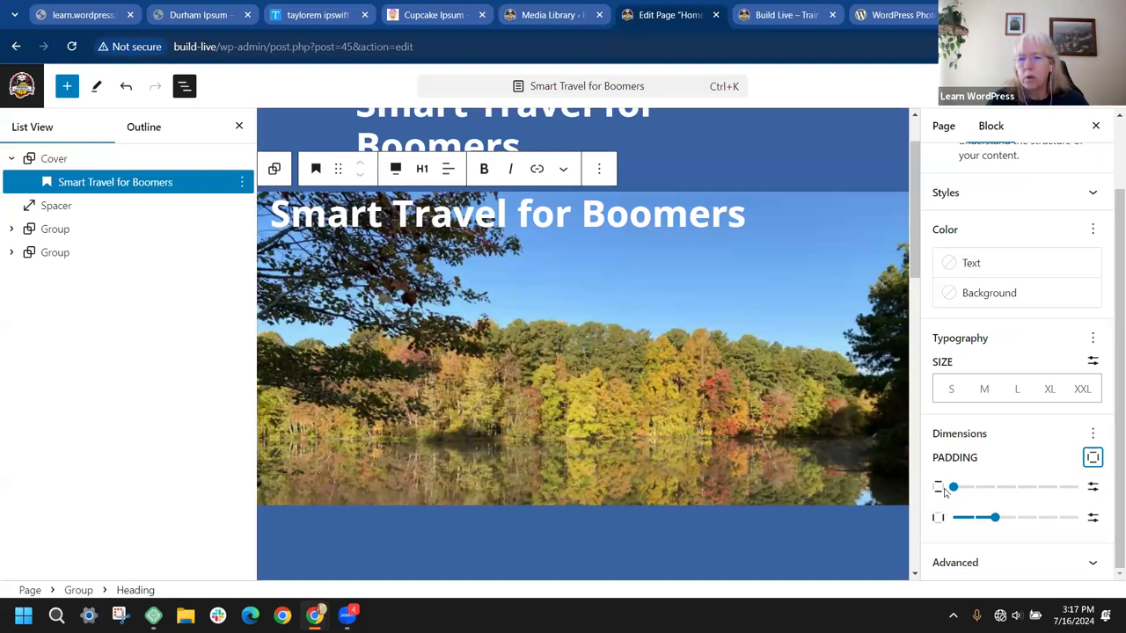
mouse_move(954, 488)
left_mouse_down()
mouse_move(1017, 489)
mouse_move(954, 488)
left_mouse_up()
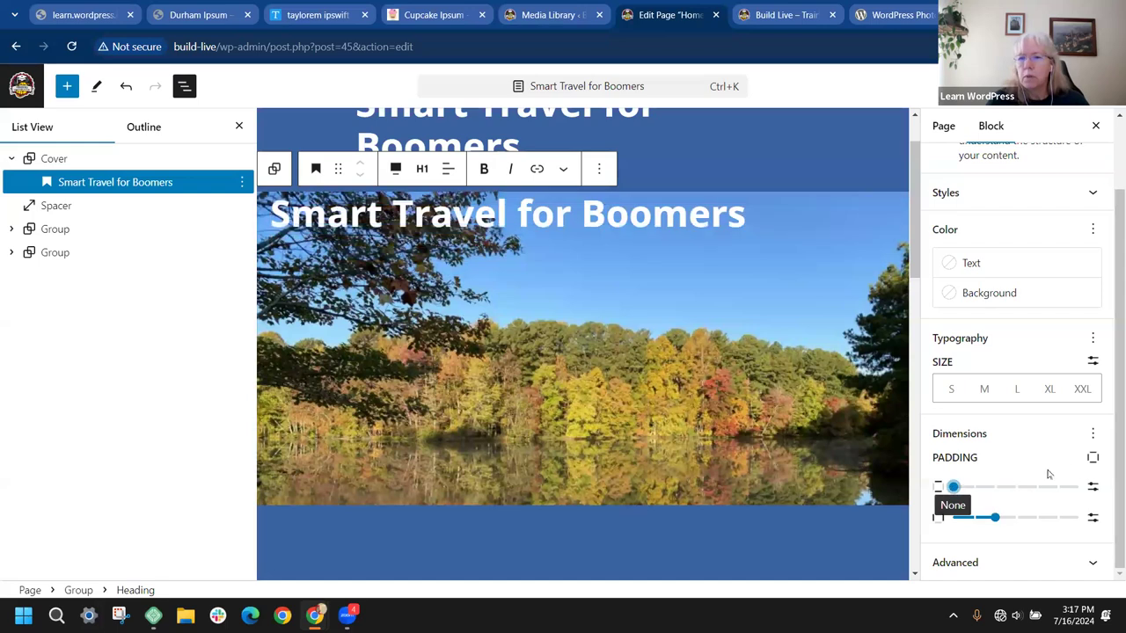
left_click(1095, 459)
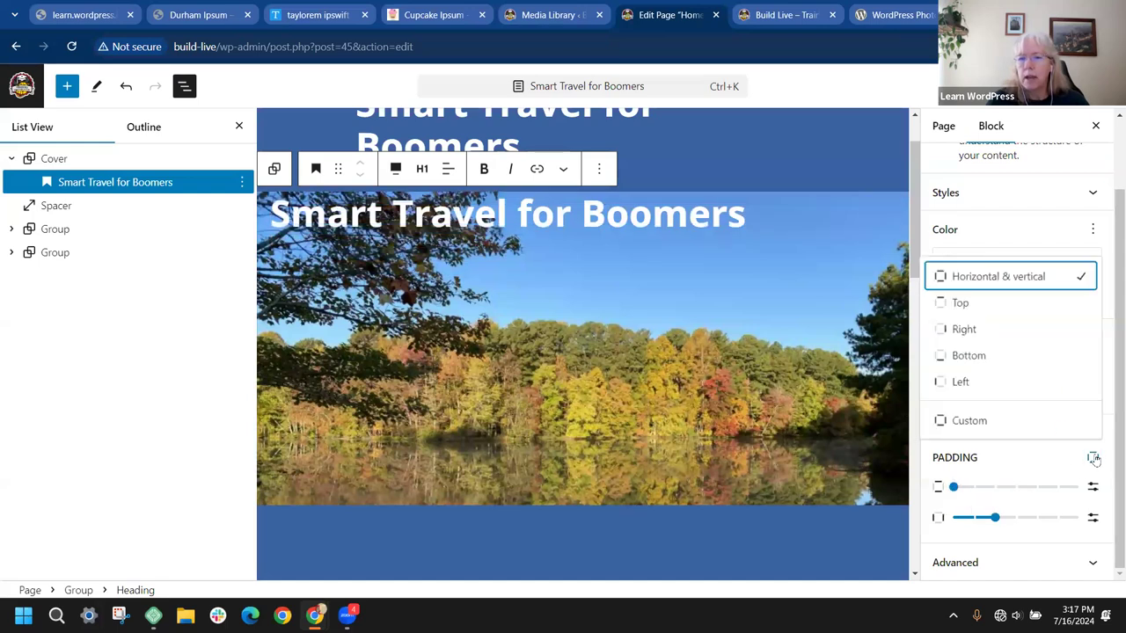
left_click(959, 306)
left_click(1002, 518)
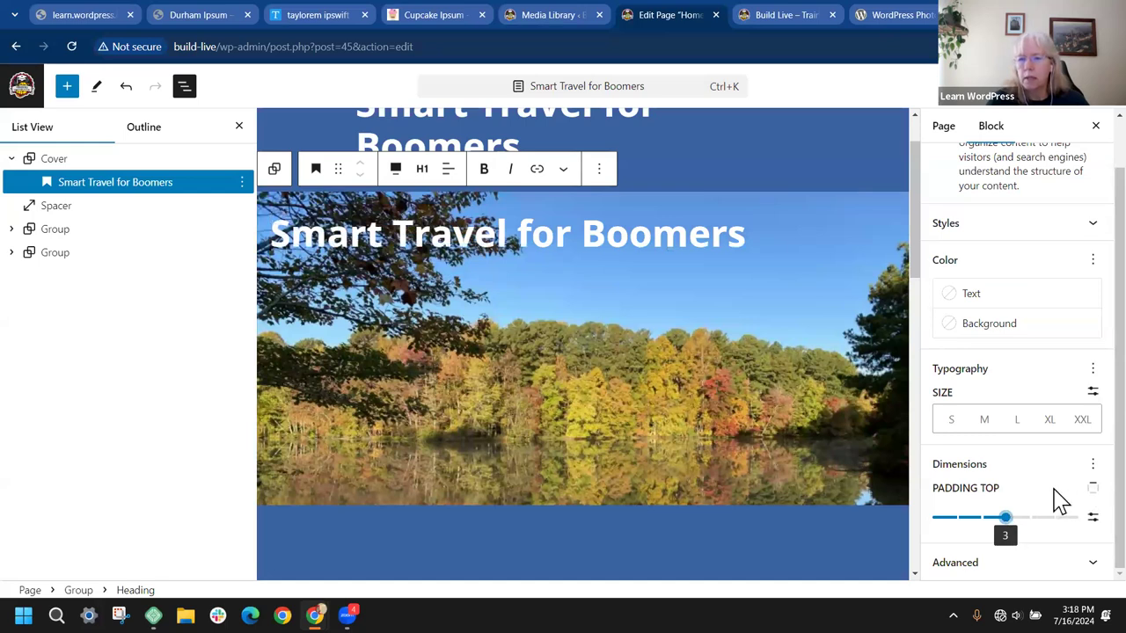
Set the cover heading's left padding to 5
left_click(1096, 489)
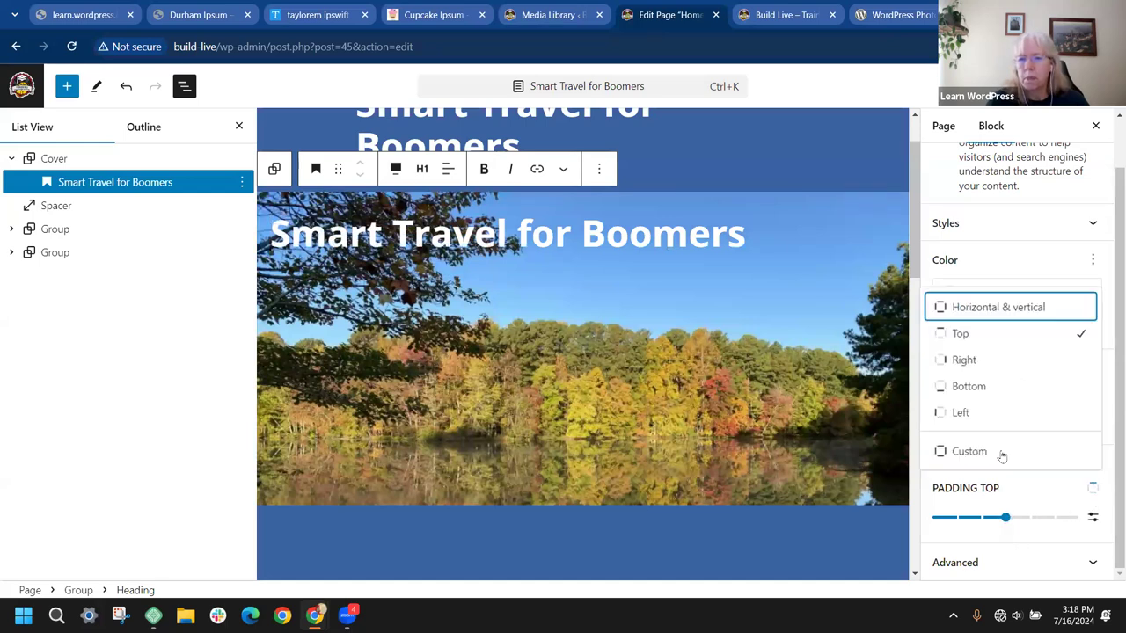
left_click(938, 413)
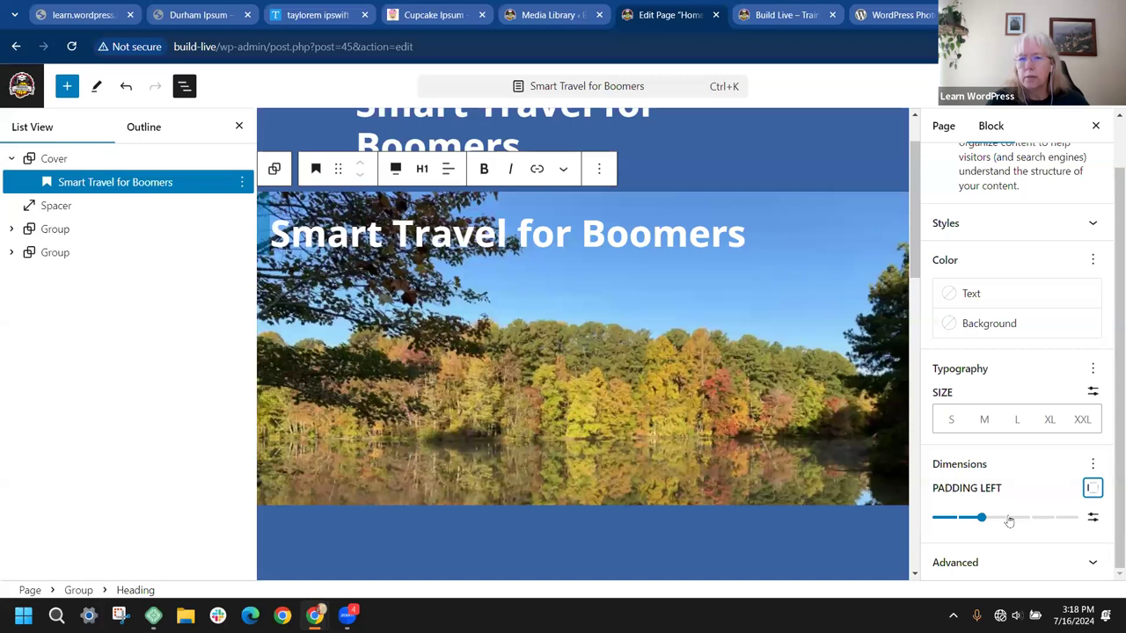
left_click_drag(1012, 519, 1043, 524)
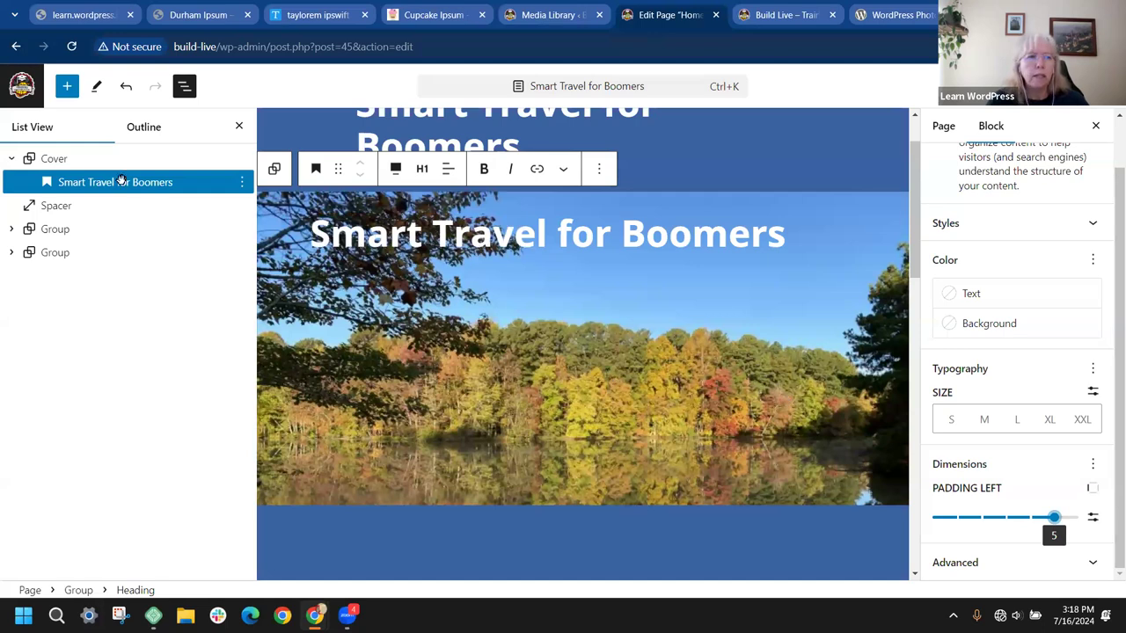
Set the Cover group's minimum height to 699 px
left_click(64, 158)
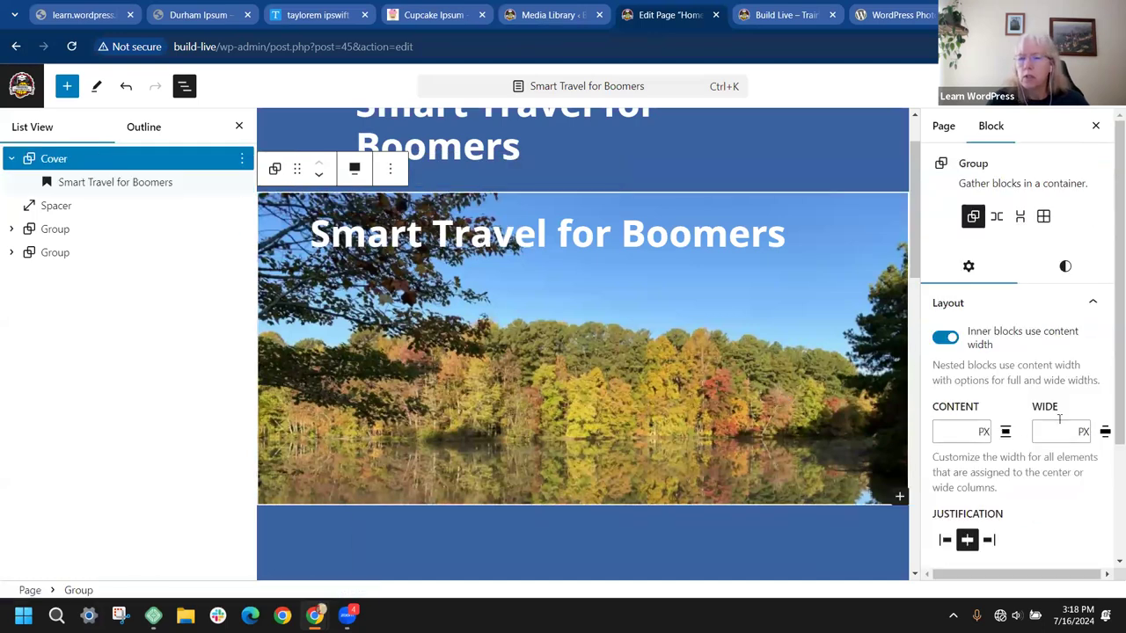
scroll(1058, 427, "down", 2)
scroll(1064, 291, "up", 2)
left_click(1065, 269)
scroll(1043, 316, "down", 3)
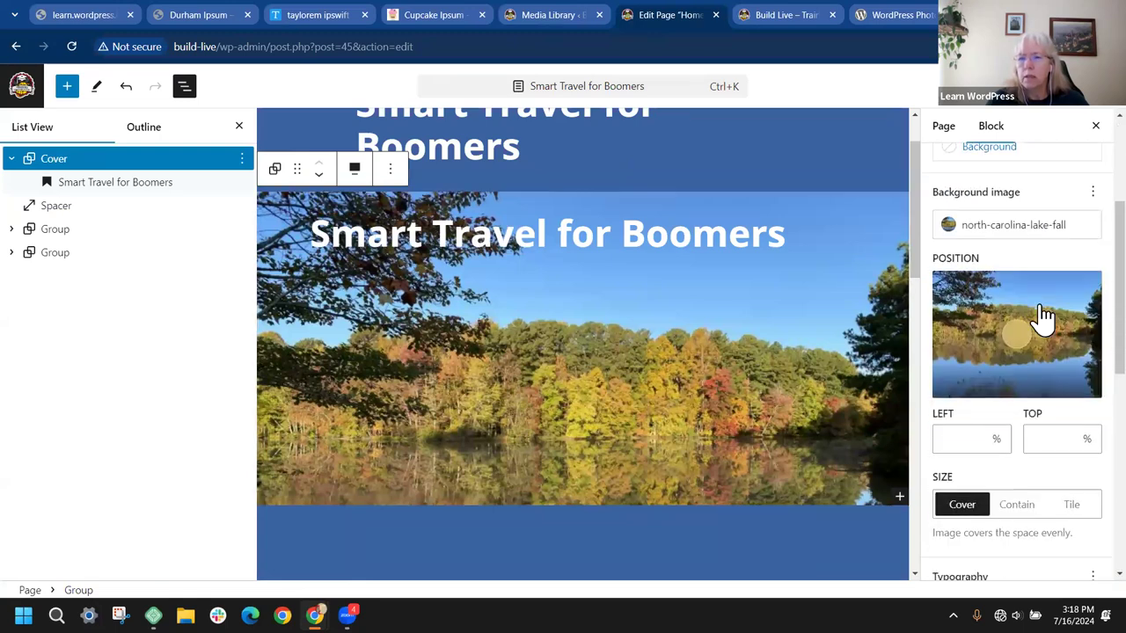
scroll(1044, 319, "down", 3)
scroll(1044, 314, "down", 3)
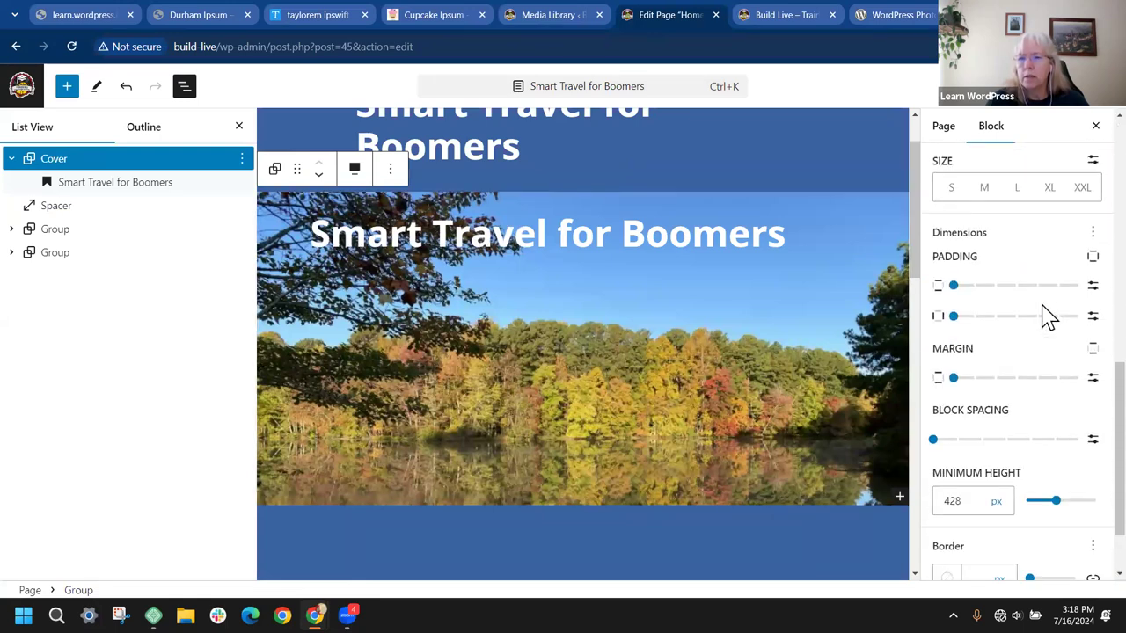
scroll(1041, 322, "down", 2)
left_click_drag(1056, 413, 1075, 414)
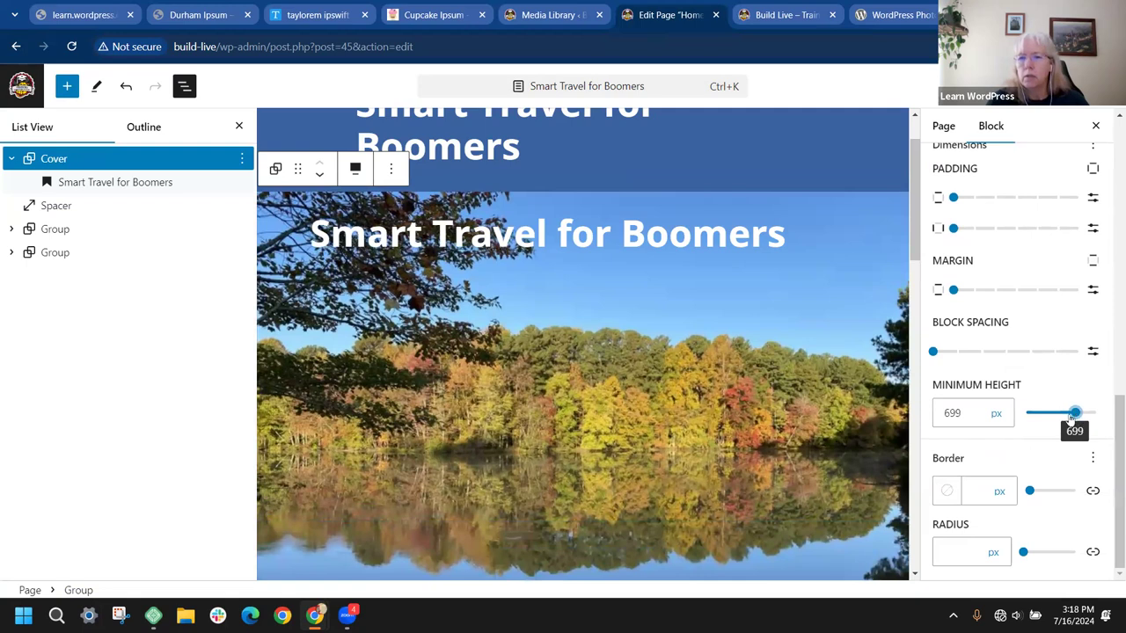
Set the Cover group's background image focal point to 49% left and 41% top, and save the page
scroll(1033, 407, "up", 5)
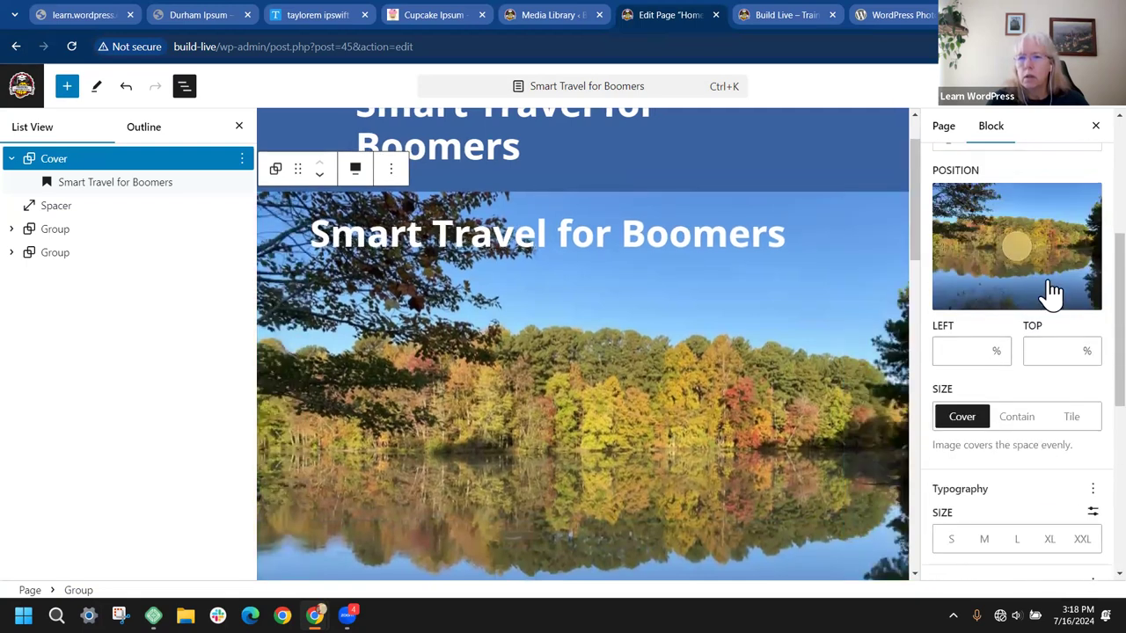
left_click_drag(1013, 242, 1016, 236)
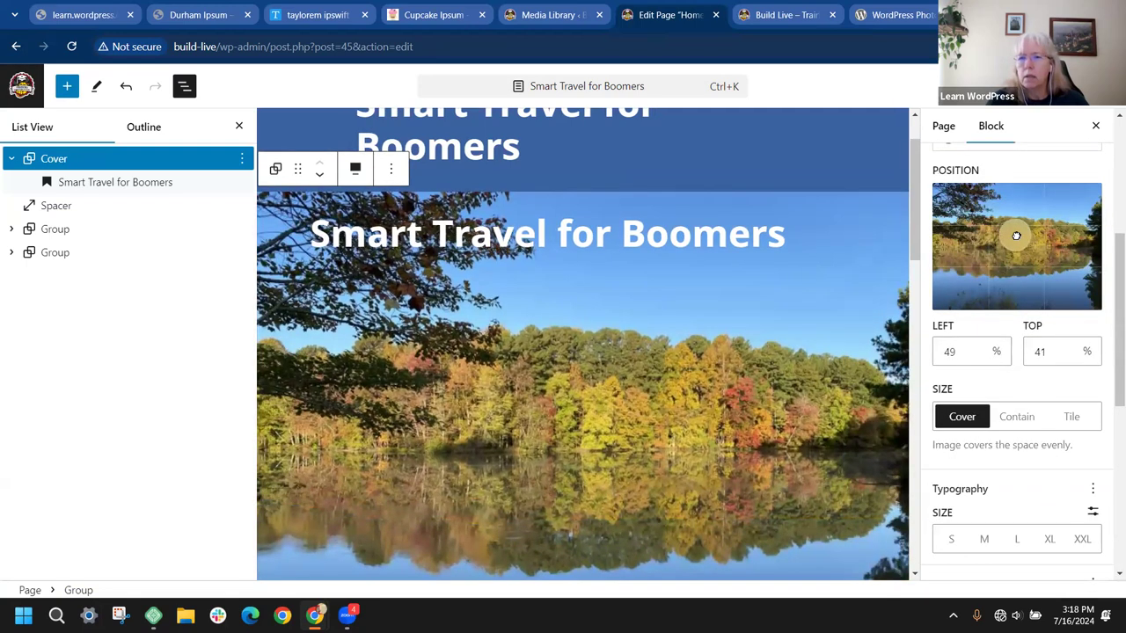
left_click(1047, 86)
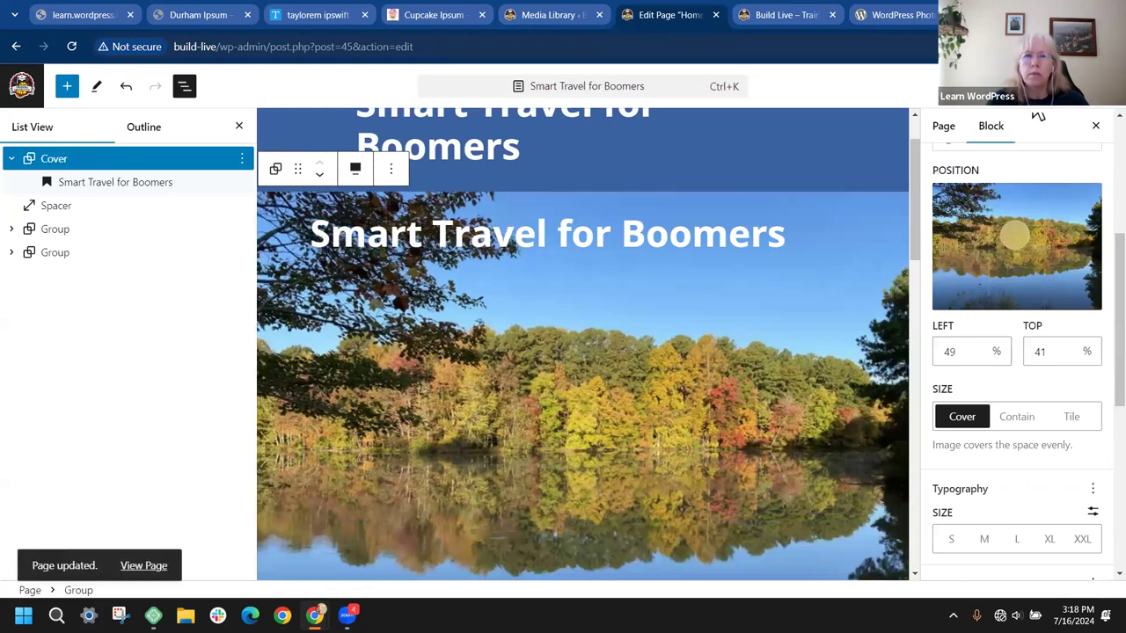
Reload the live Build Live home page and look over the full height of the cover section
left_click(787, 17)
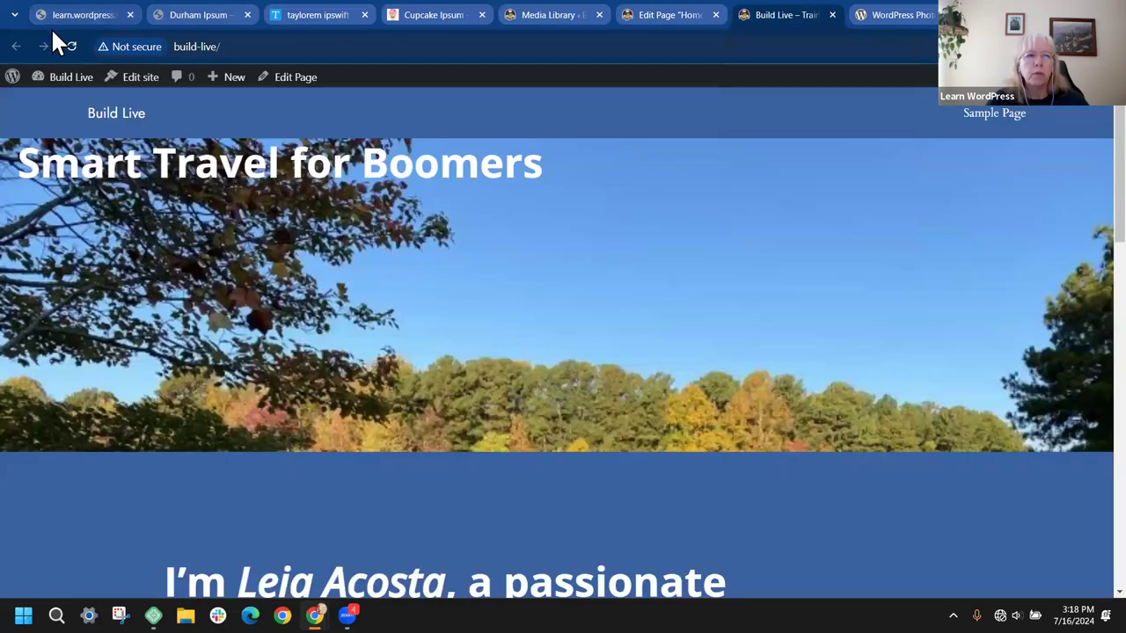
left_click(72, 46)
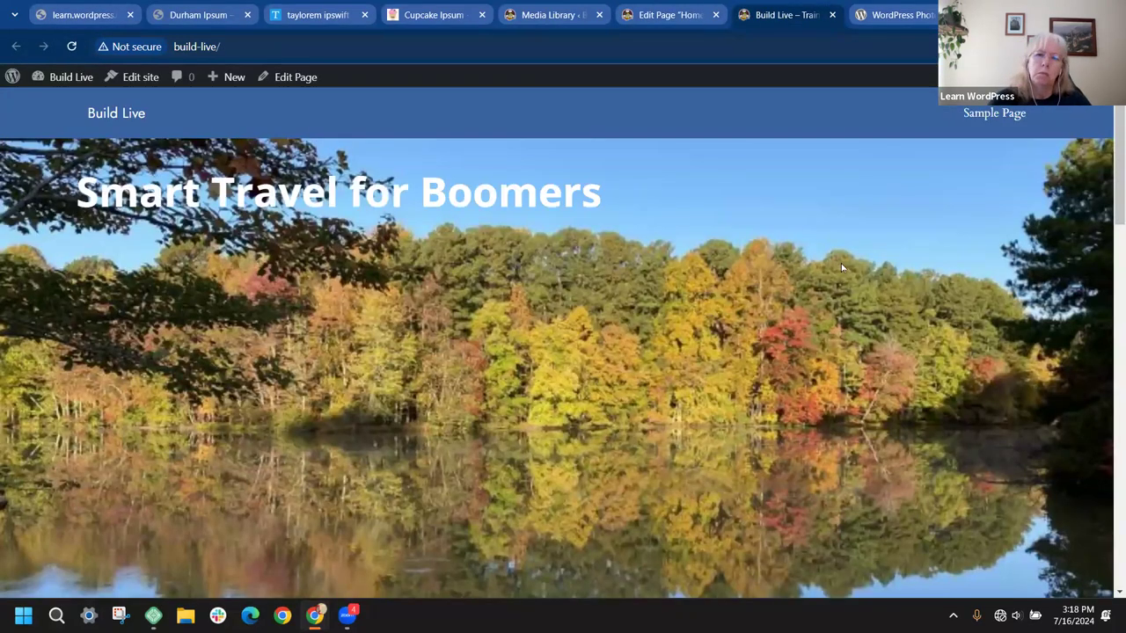
scroll(841, 263, "down", 3)
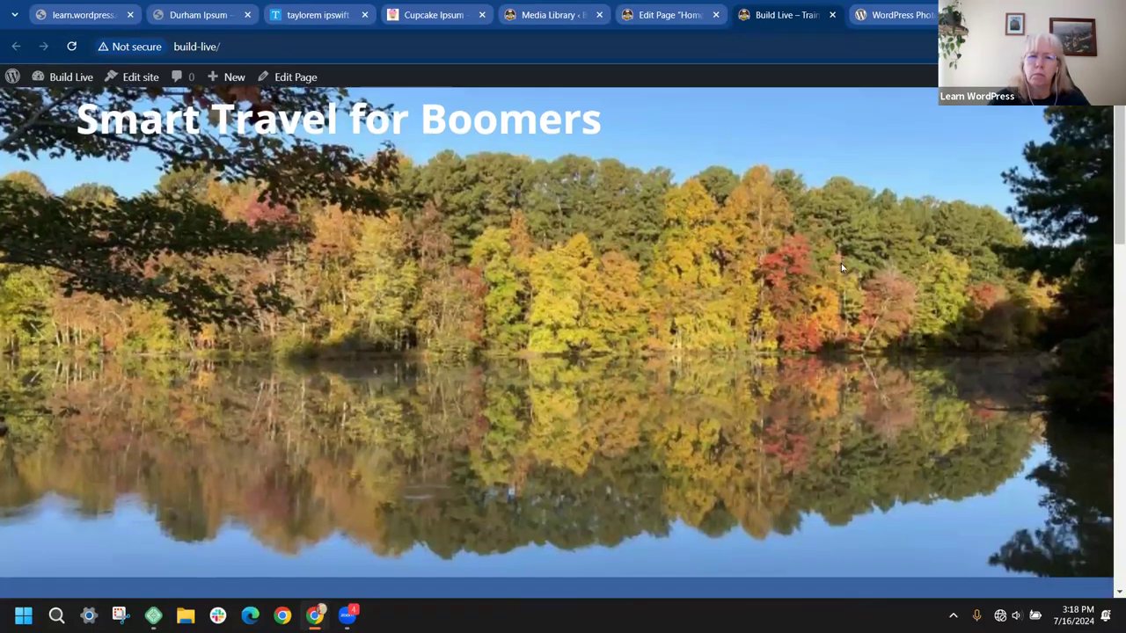
scroll(841, 268, "up", 4)
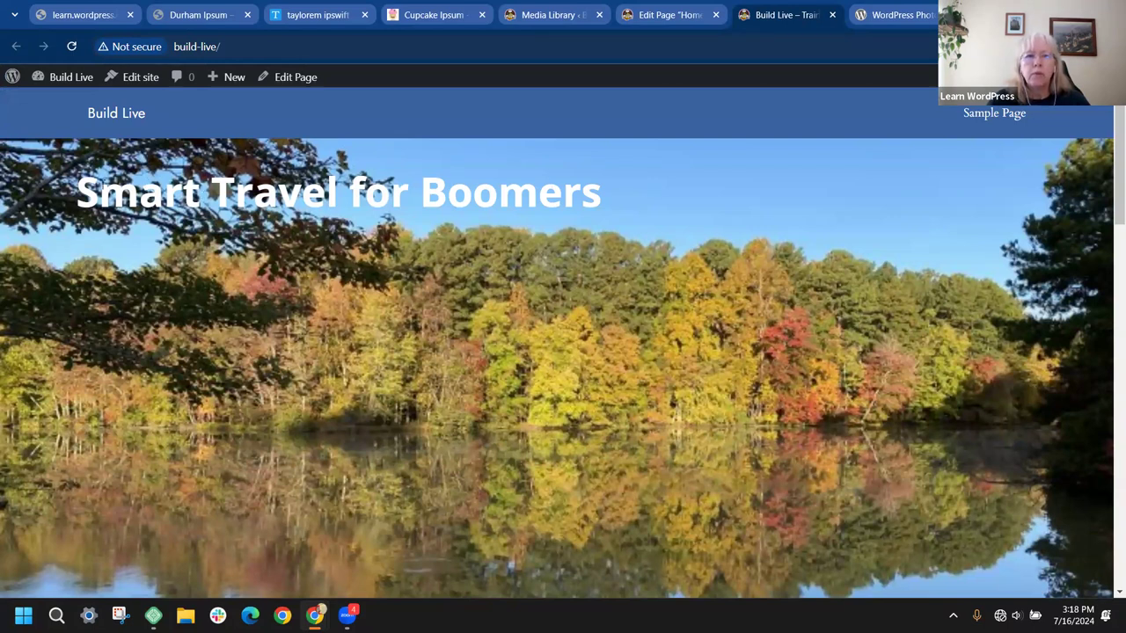
Return to the page editor and give the cover heading a custom left padding of 240 px
left_click(667, 18)
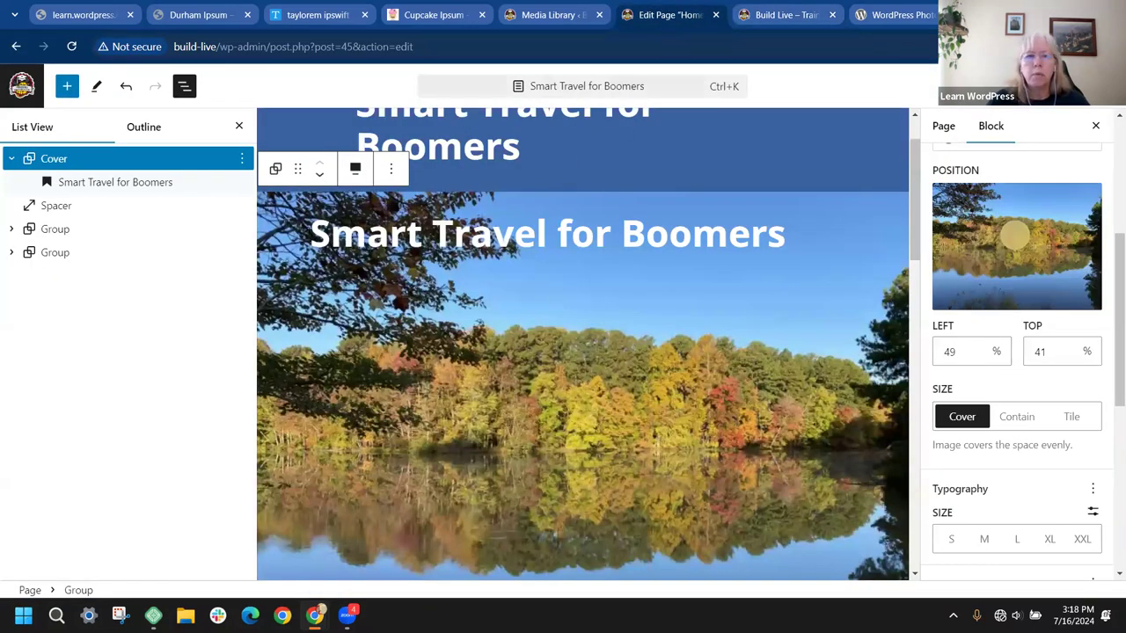
left_click(116, 183)
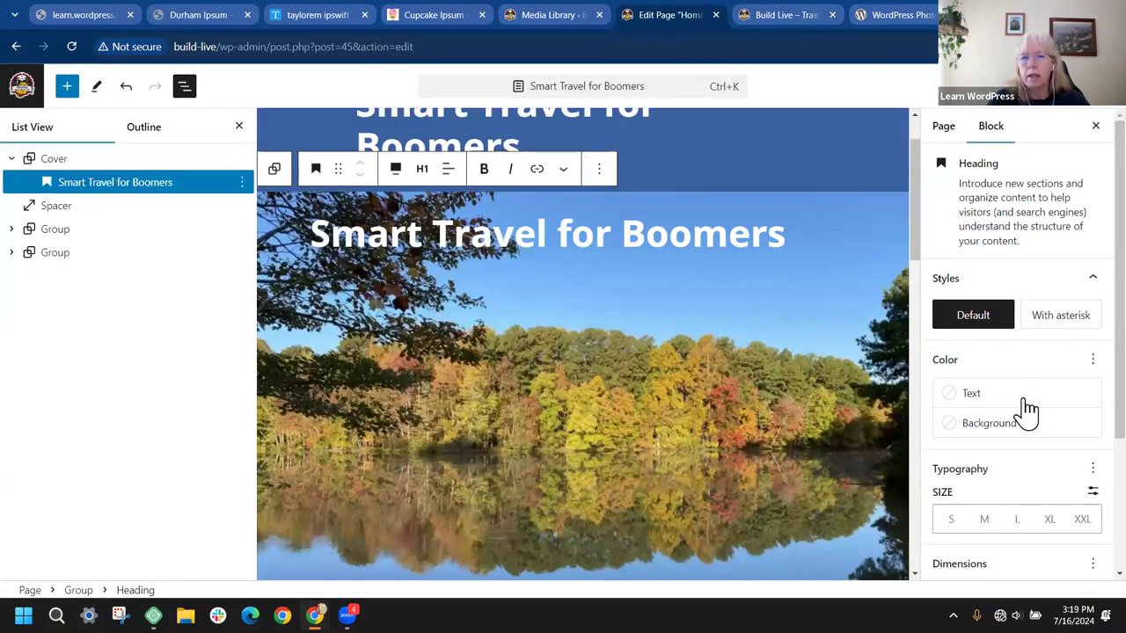
scroll(1052, 440, "down", 2)
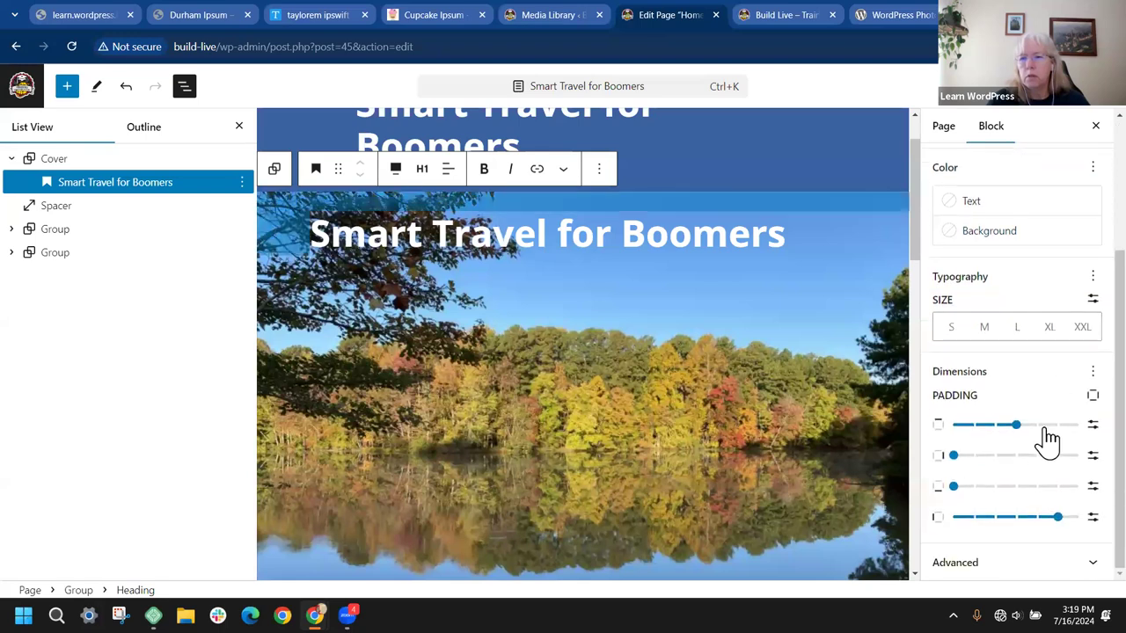
left_click(1091, 518)
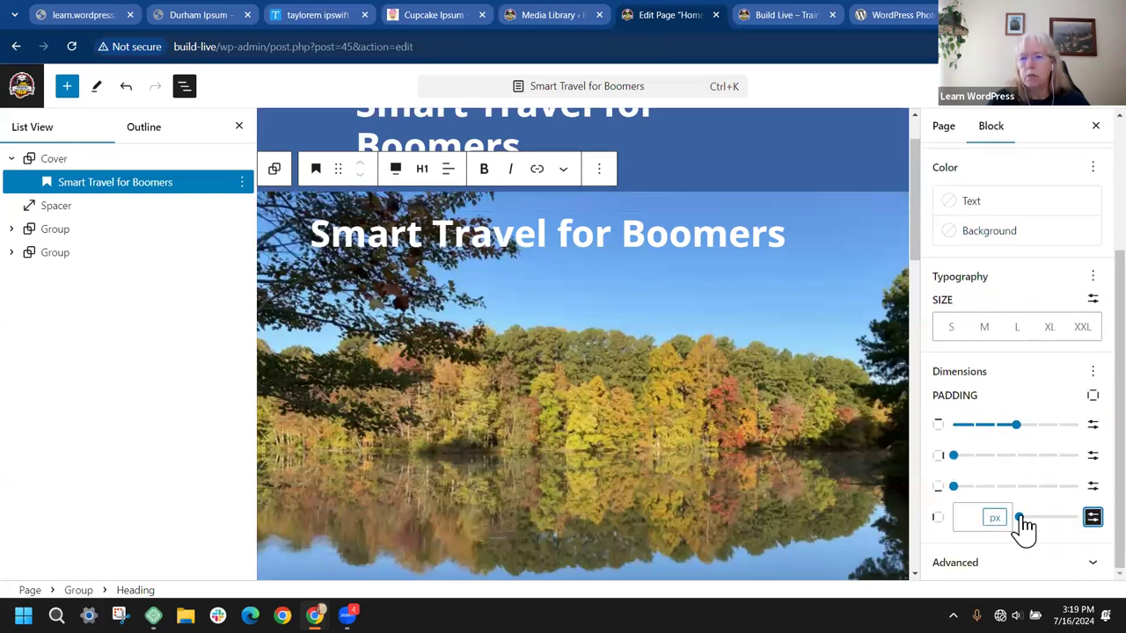
left_click_drag(1021, 518, 1066, 518)
Save the page and reload the live home page to check the heading's horizontal position
left_click(1051, 86)
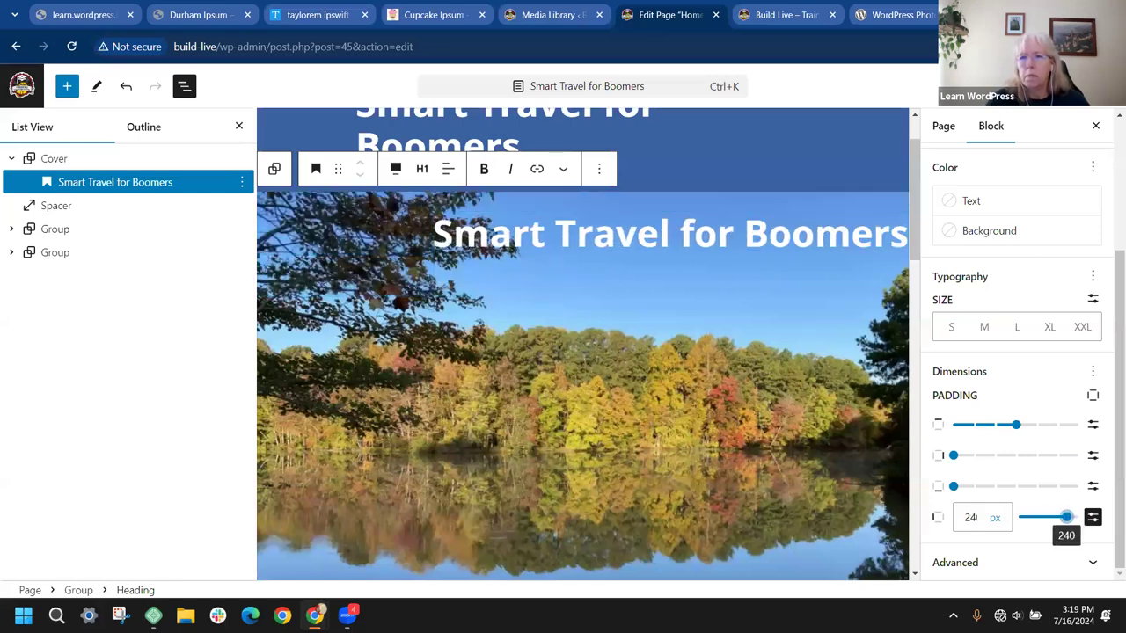
left_click(794, 17)
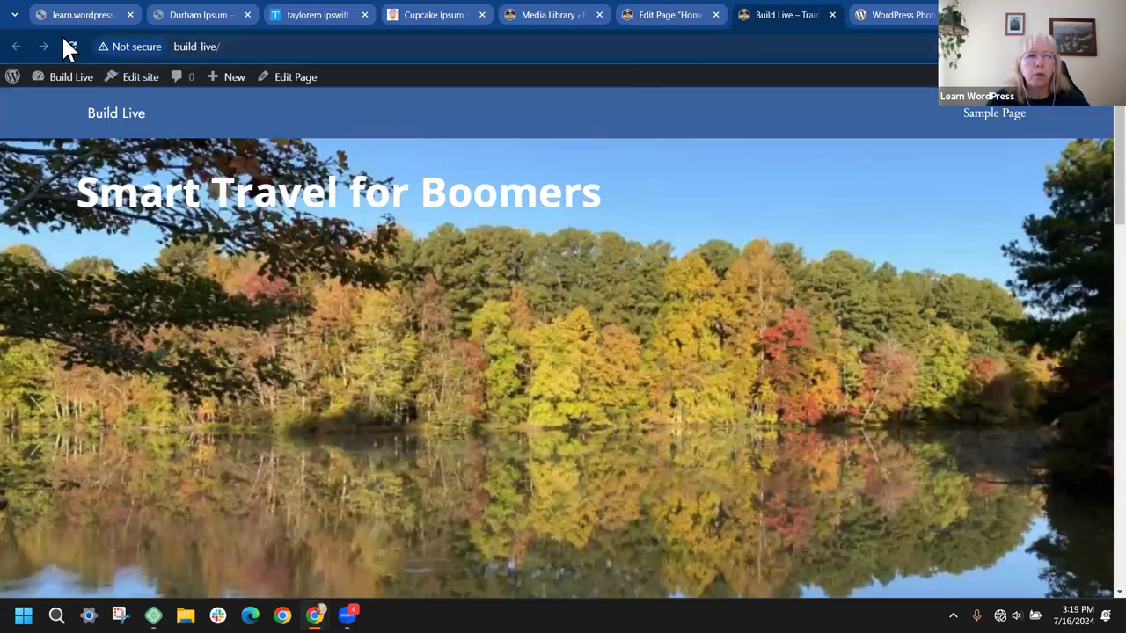
left_click(74, 44)
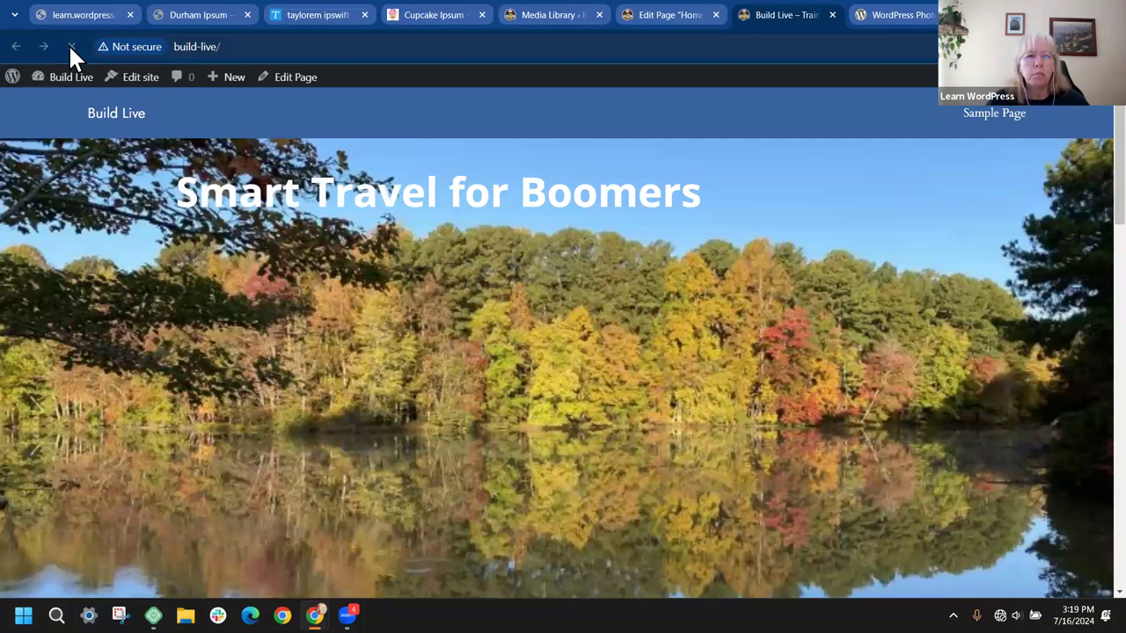
Return to the page editor, try a left padding of 300 px on the cover heading, and set it to 60 px
left_click(683, 15)
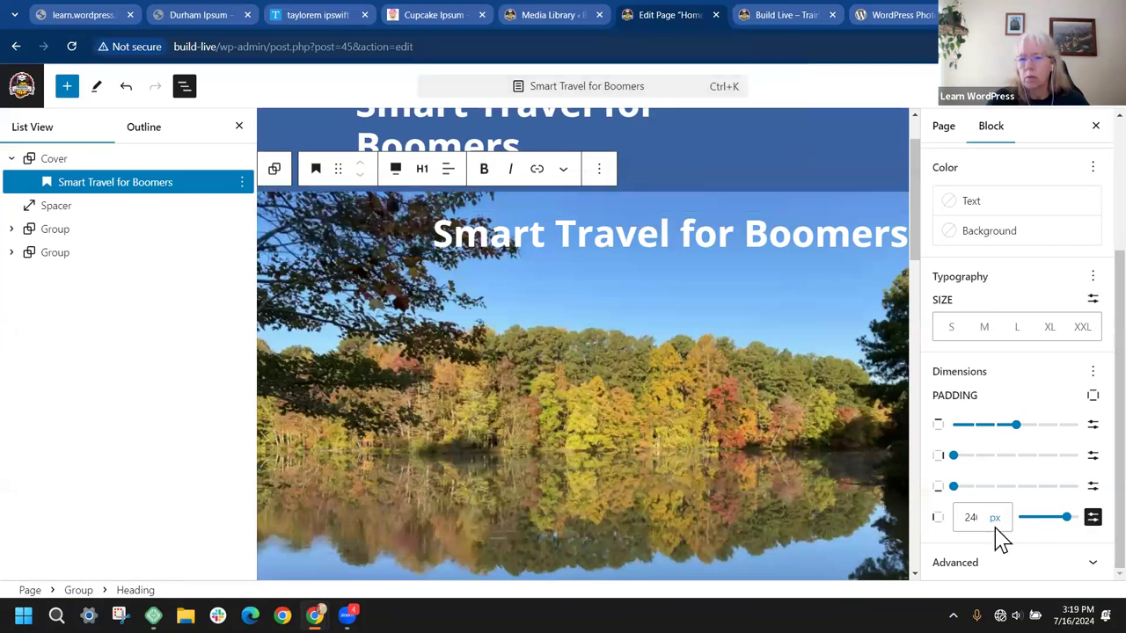
left_click_drag(1067, 518, 1082, 519)
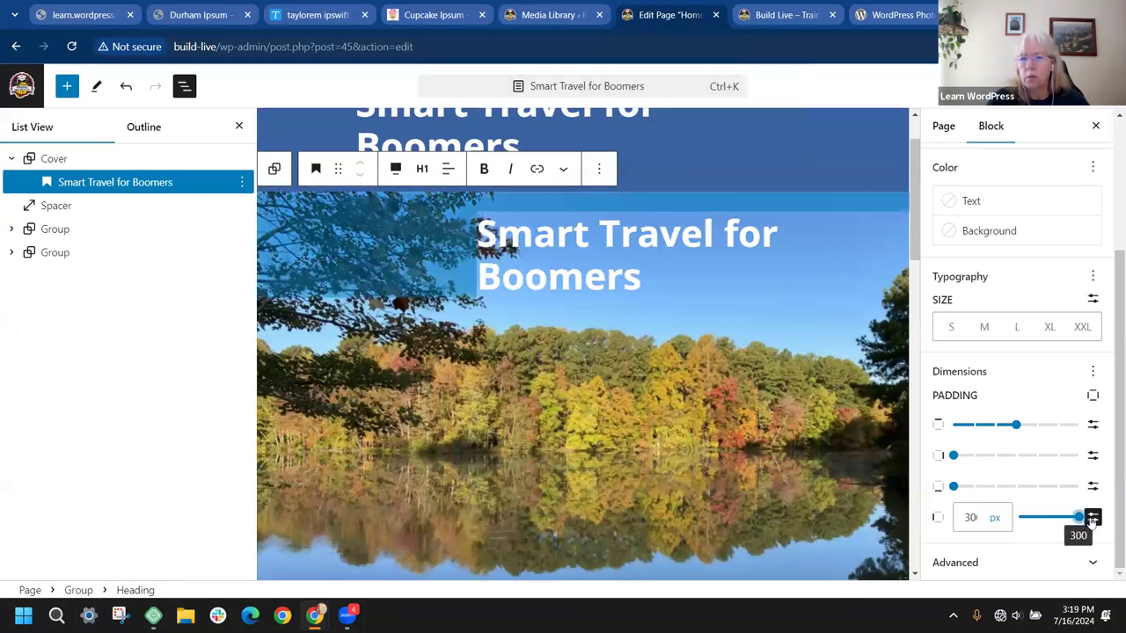
double_click(972, 517)
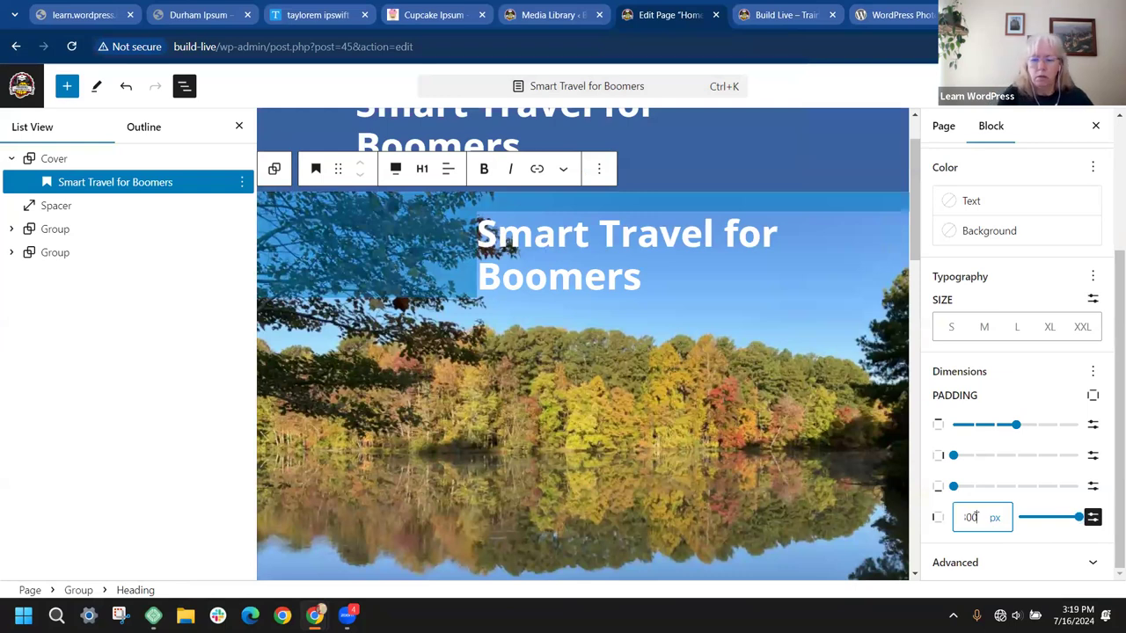
type("3")
key("BackSpace")
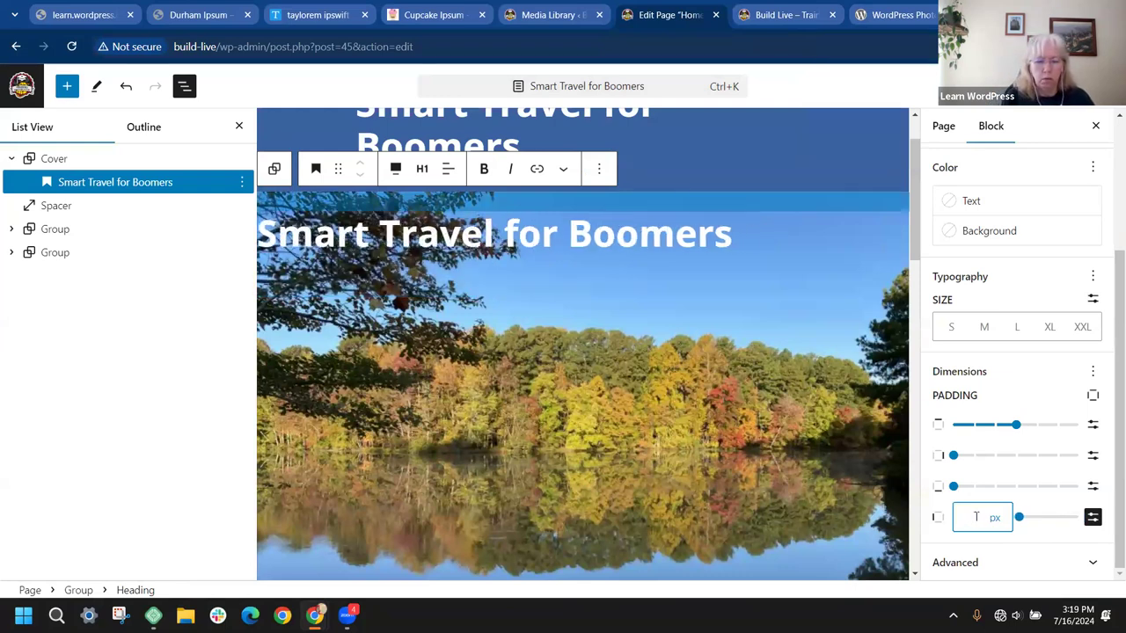
type("60")
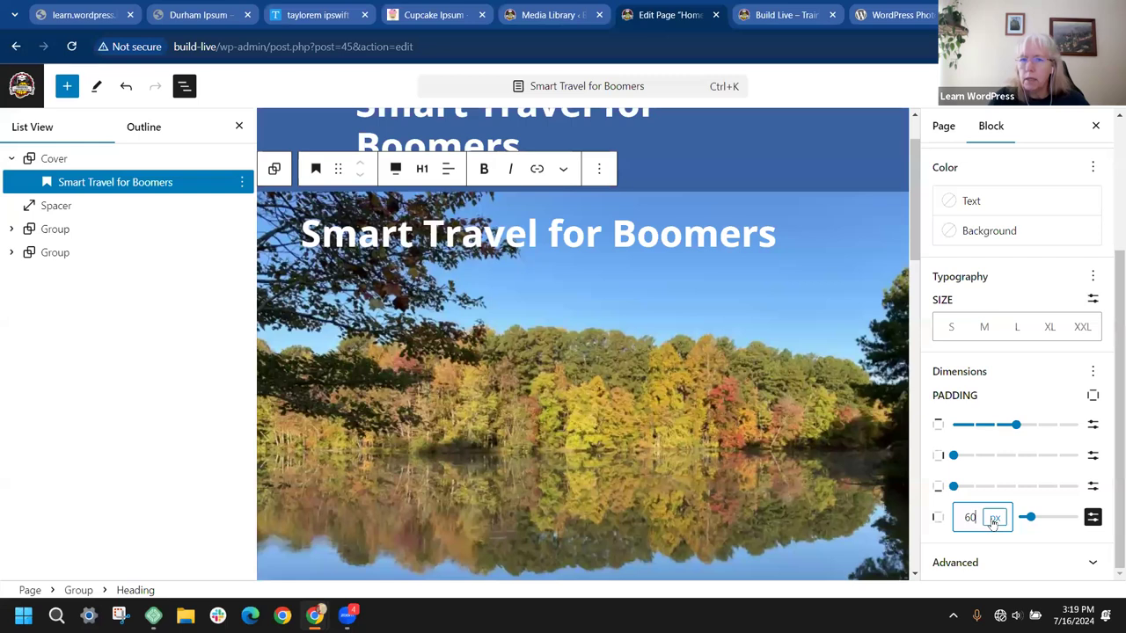
Center-align the cover heading's text, set its left padding to 184 px, and save the page
left_click(449, 169)
left_click(499, 242)
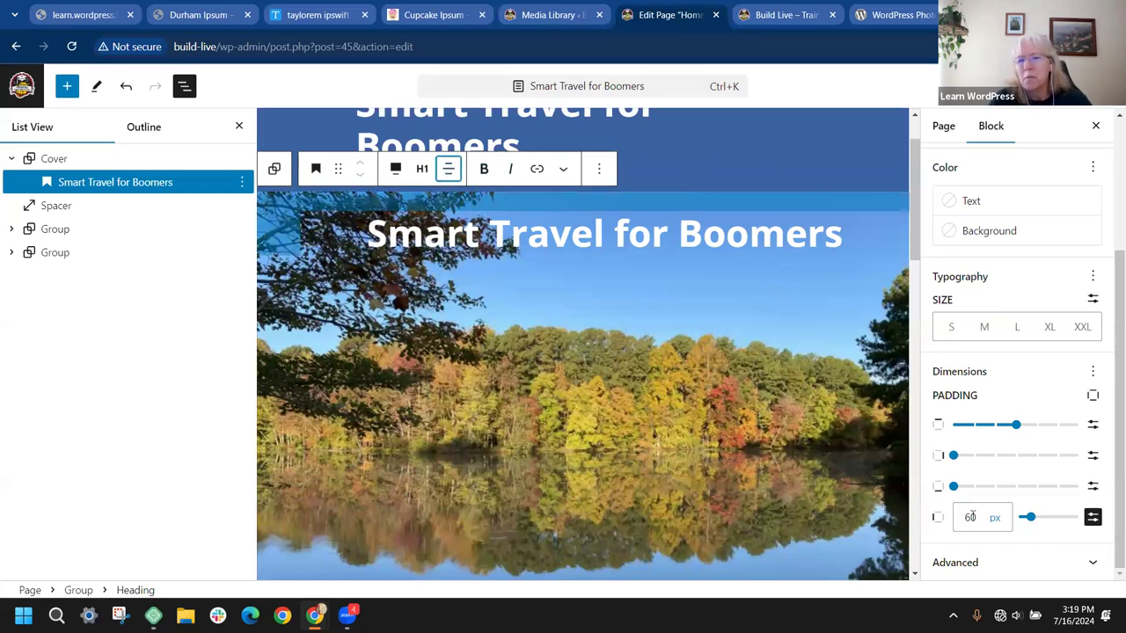
left_click(1031, 525)
left_click_drag(1034, 526, 1056, 517)
key("ctrl+s")
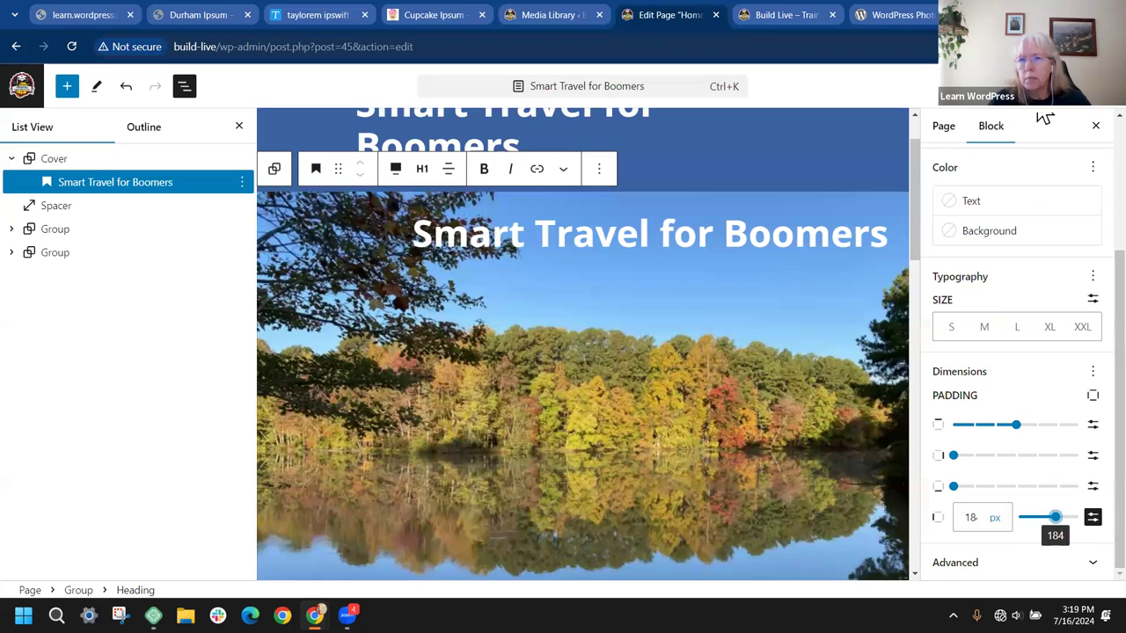
Close the List View and temporarily hide the block settings to view the cover at full width
left_click(239, 126)
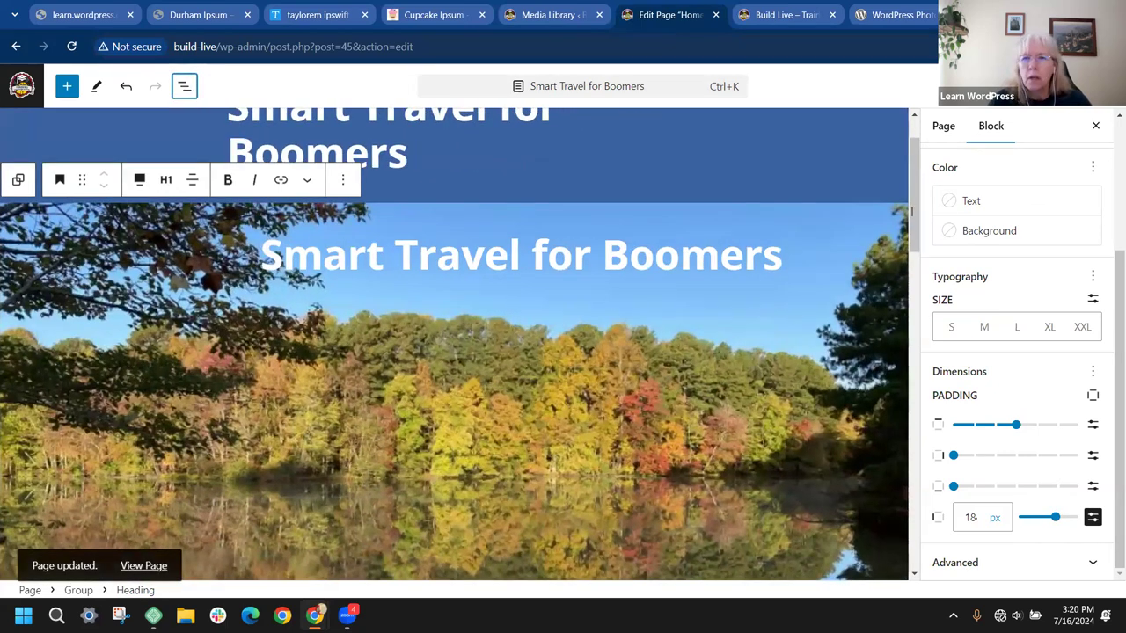
left_click(1096, 126)
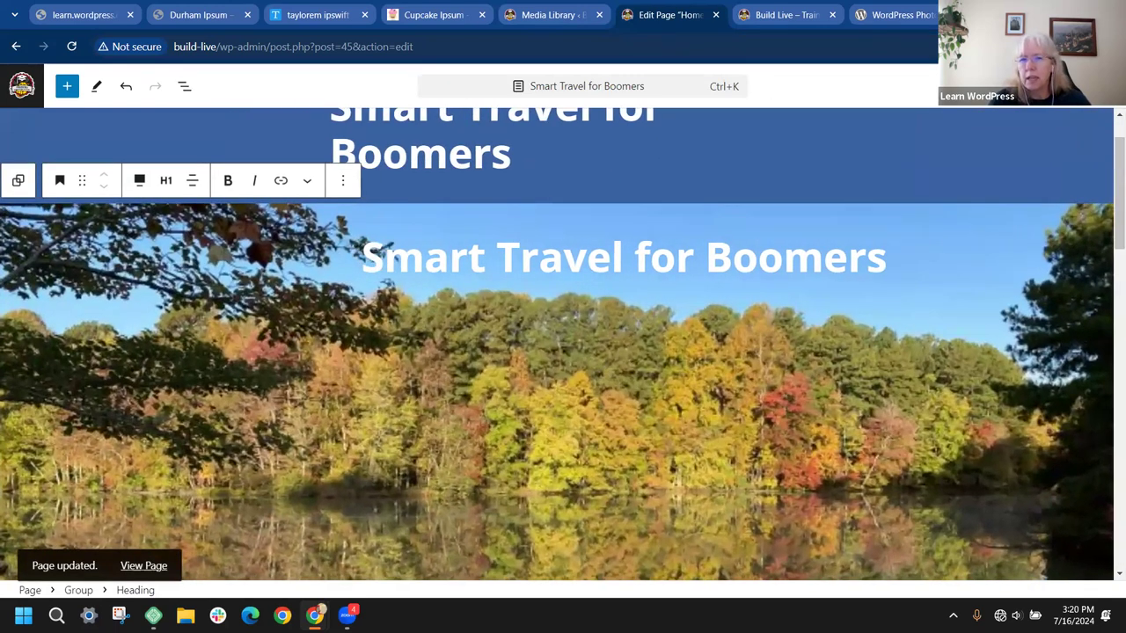
left_click(1079, 86)
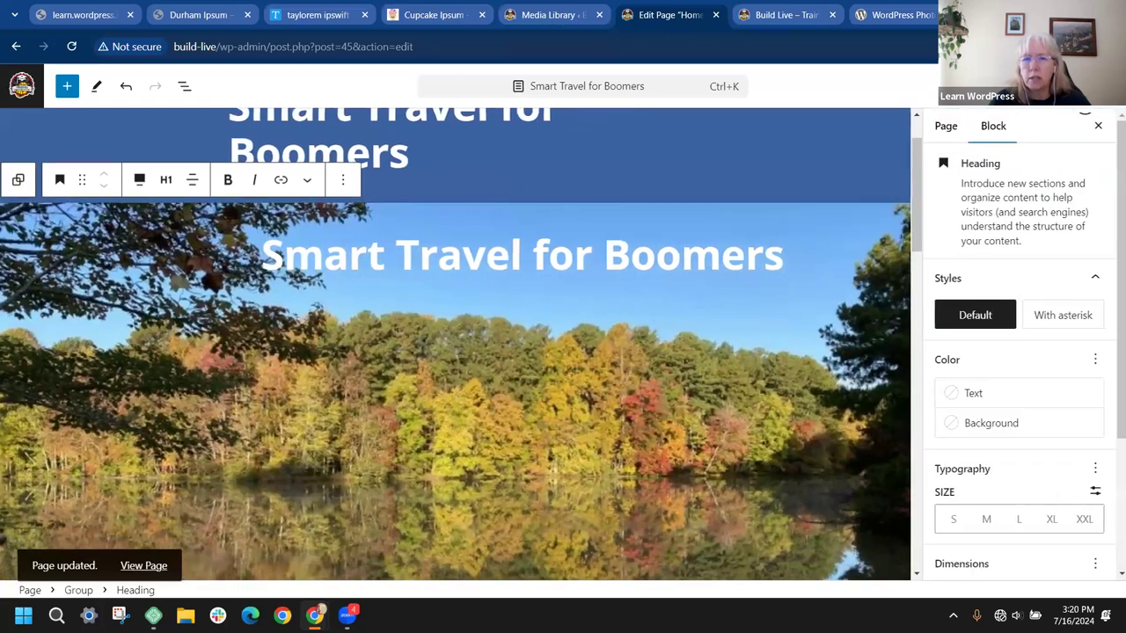
Reload the live home page to check the centered heading on the cover
left_click(783, 18)
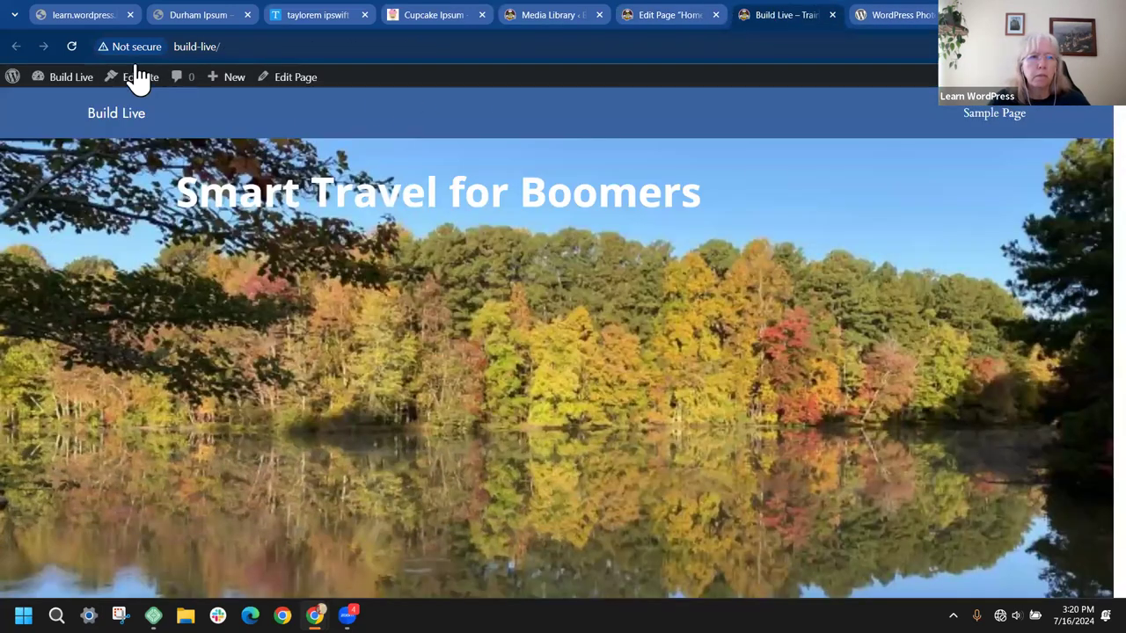
left_click(74, 42)
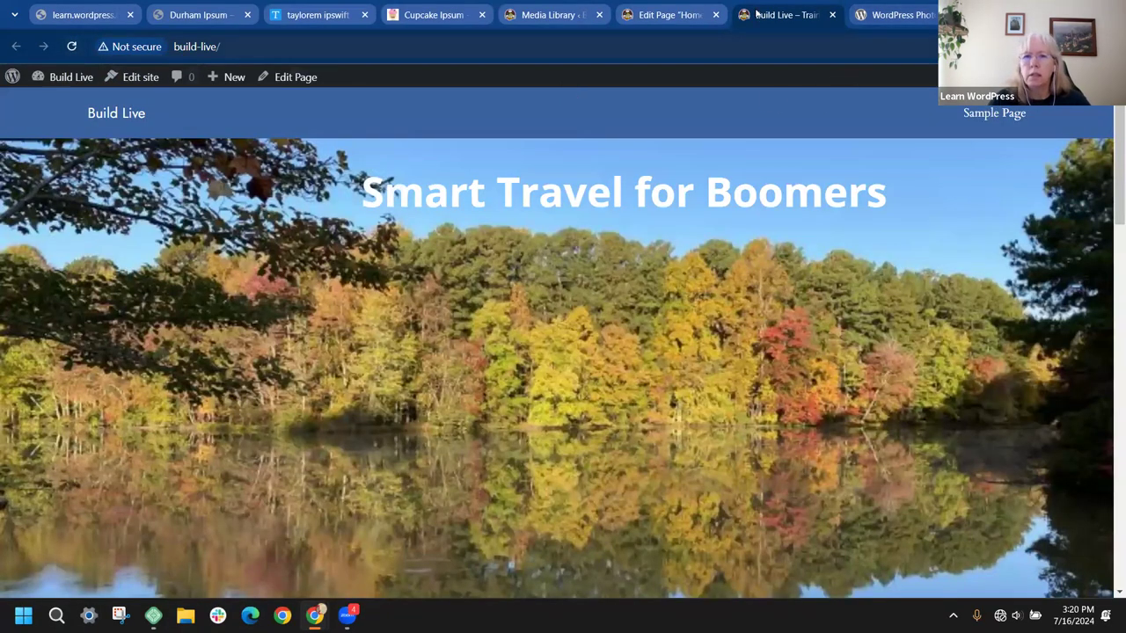
Return to the page editor, set the cover heading's left padding to 295 px, and save the page
left_click(684, 15)
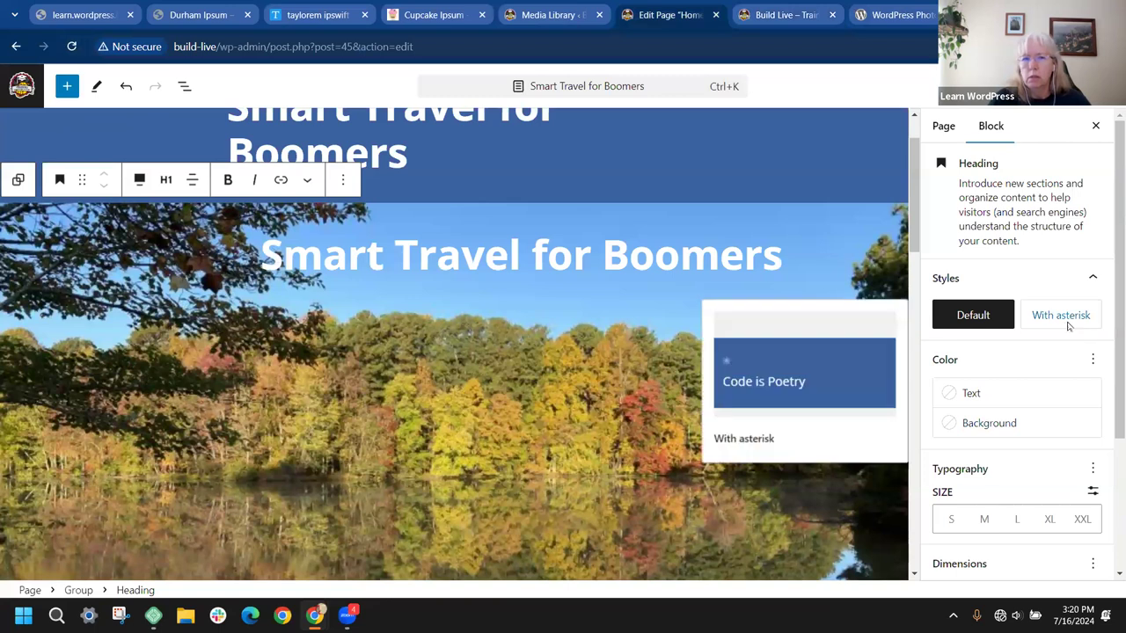
scroll(1074, 323, "down", 2)
scroll(1080, 329, "down", 1)
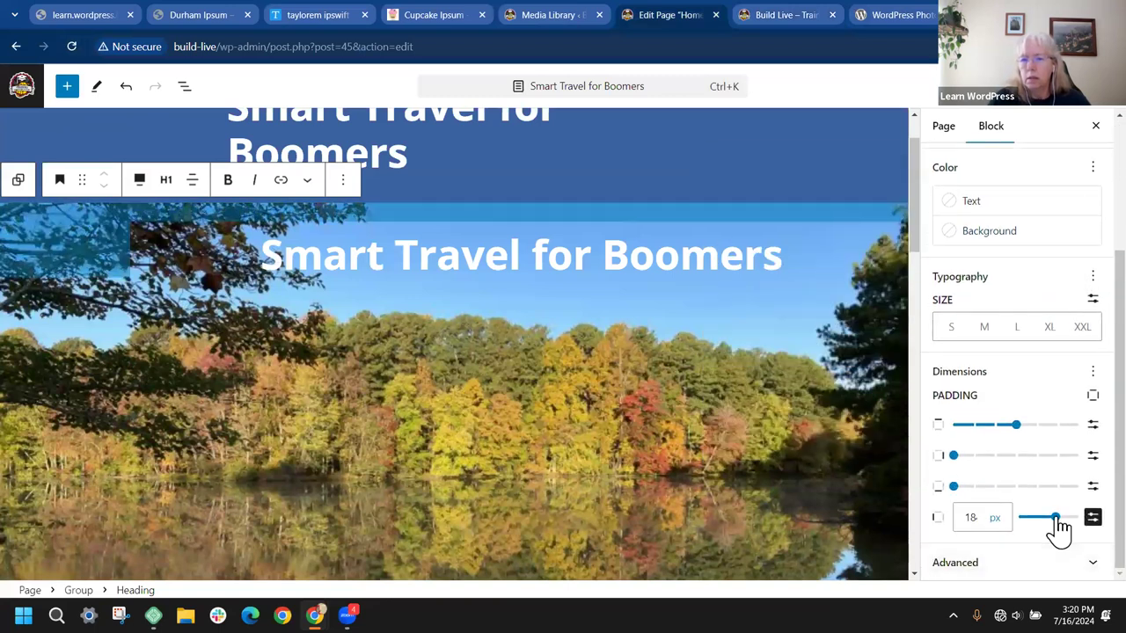
left_click_drag(1062, 526, 1078, 529)
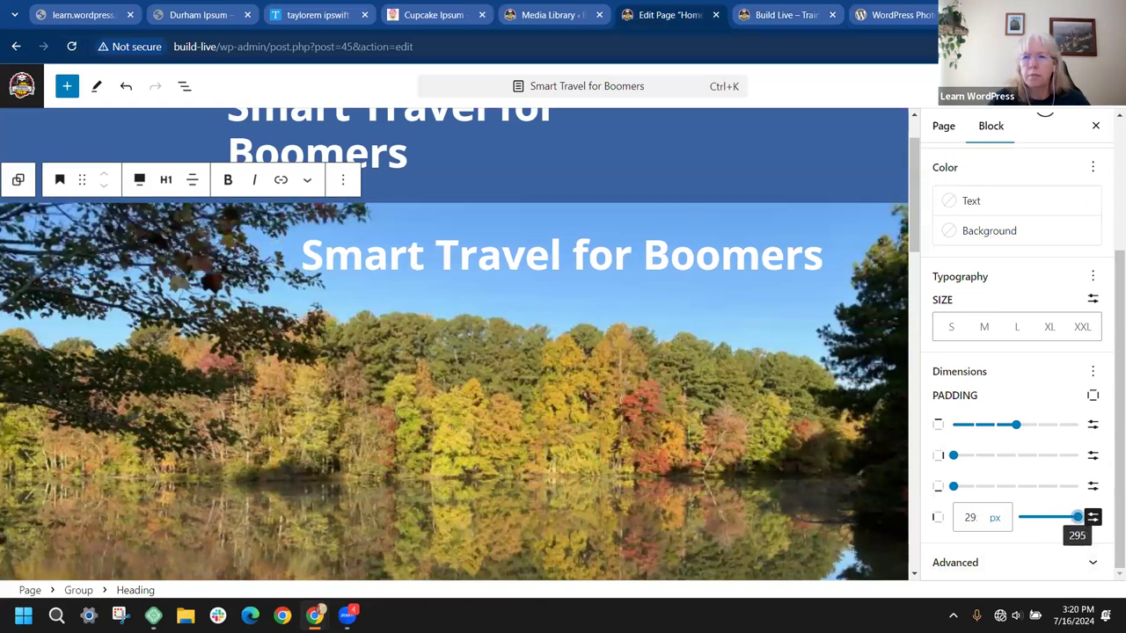
left_click(1025, 85)
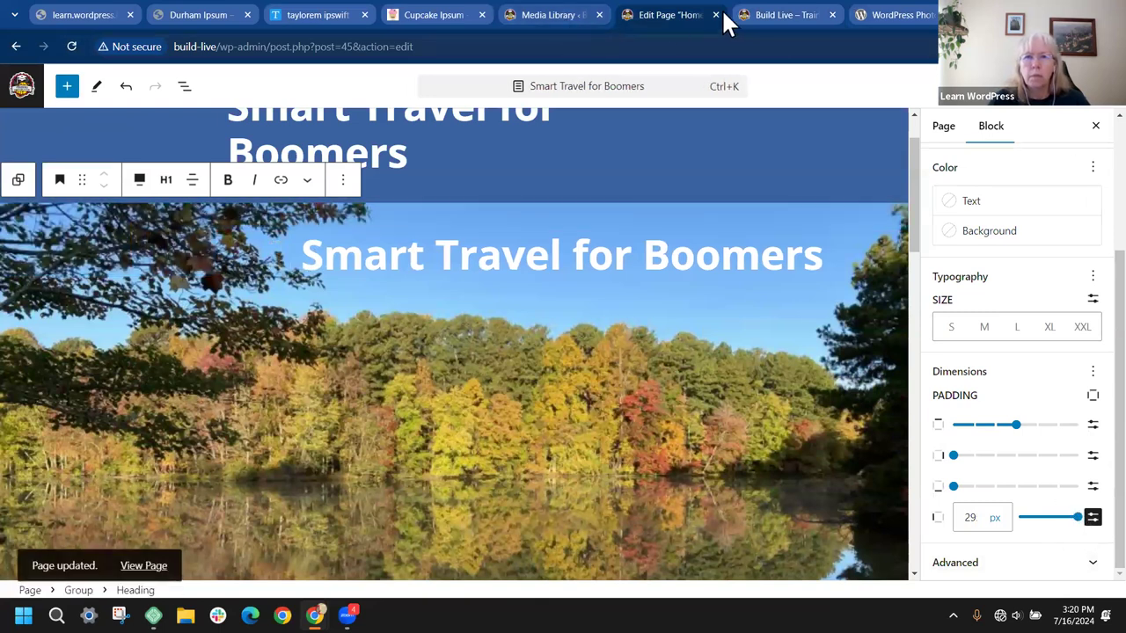
Reload the live home page and review the cover section and the content below it
left_click(762, 16)
left_click(74, 47)
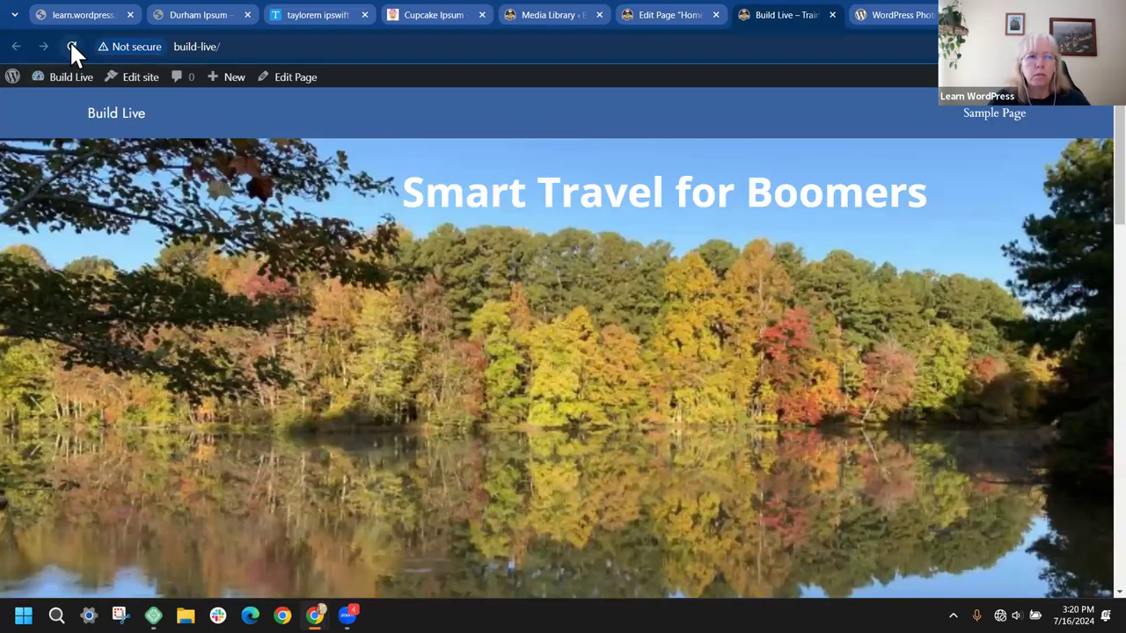
scroll(862, 409, "down", 5)
scroll(862, 410, "up", 4)
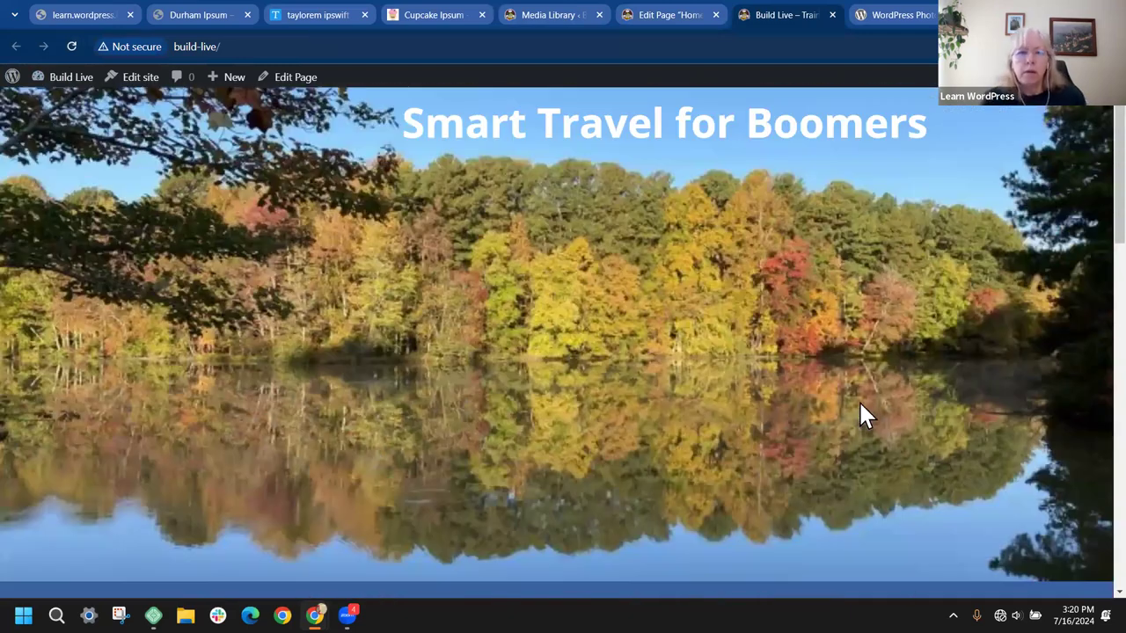
scroll(835, 387, "up", 1)
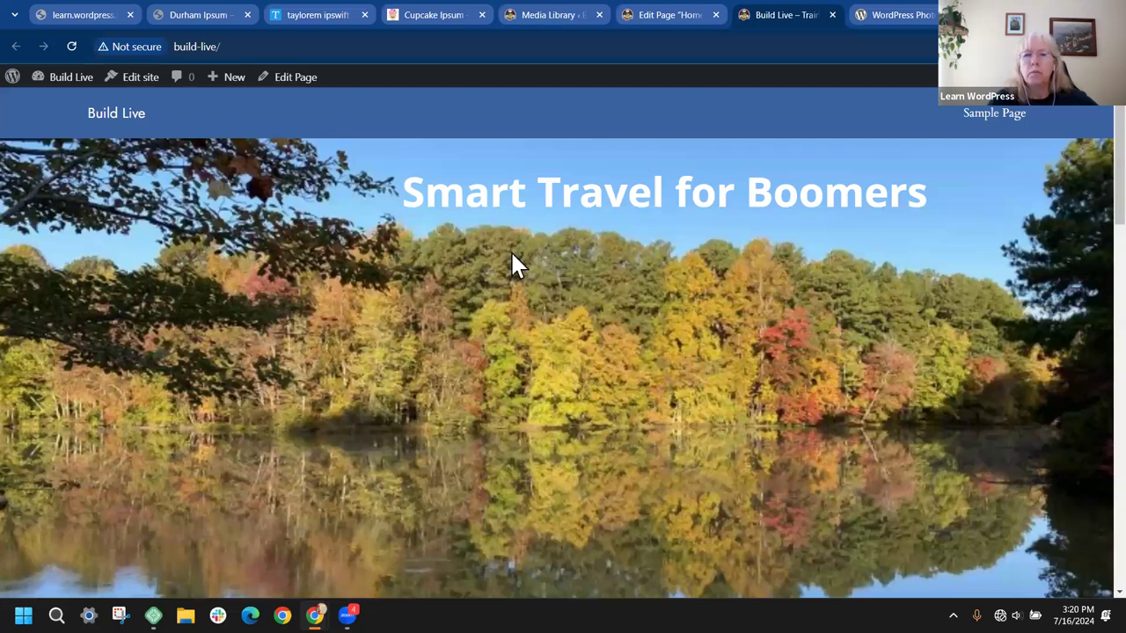
scroll(462, 264, "down", 3)
scroll(458, 237, "down", 6)
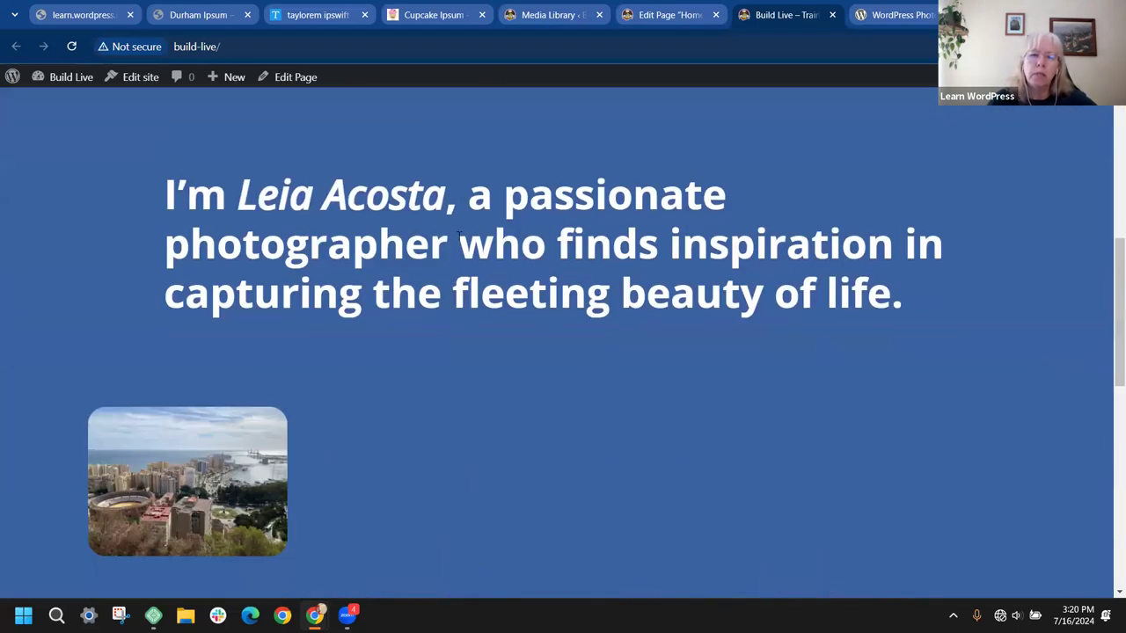
scroll(458, 238, "up", 4)
scroll(458, 231, "up", 3)
scroll(459, 230, "down", 2)
scroll(459, 229, "up", 3)
scroll(459, 230, "up", 3)
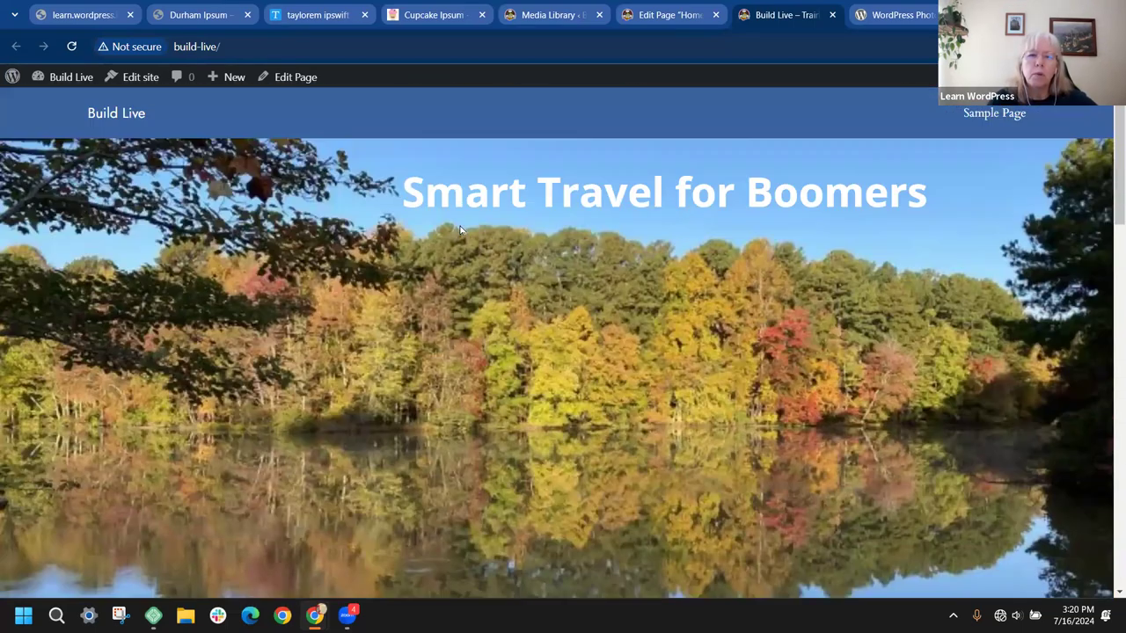
Return to the page editor and add a new block after the heading inside the Cover group
scroll(459, 230, "down", 5)
scroll(459, 230, "up", 5)
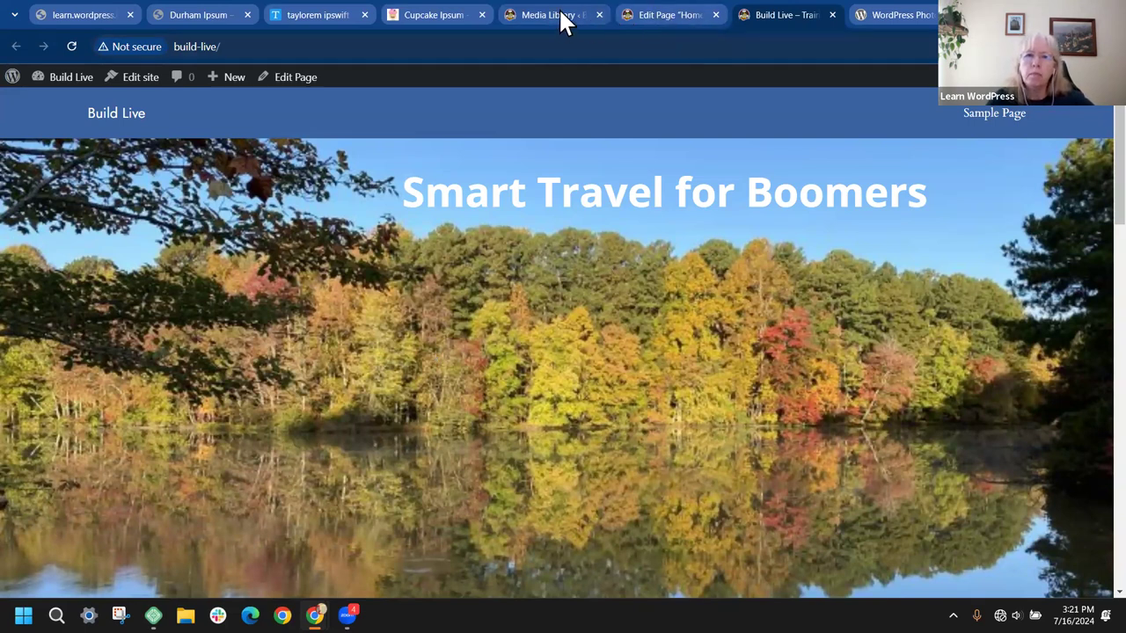
left_click(658, 15)
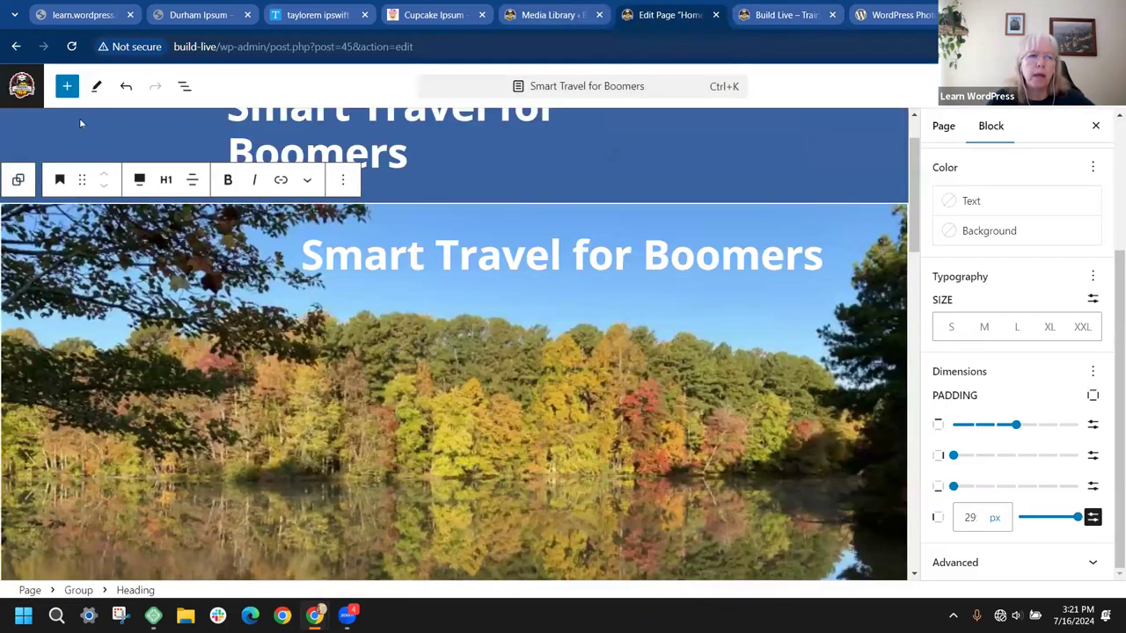
left_click(184, 86)
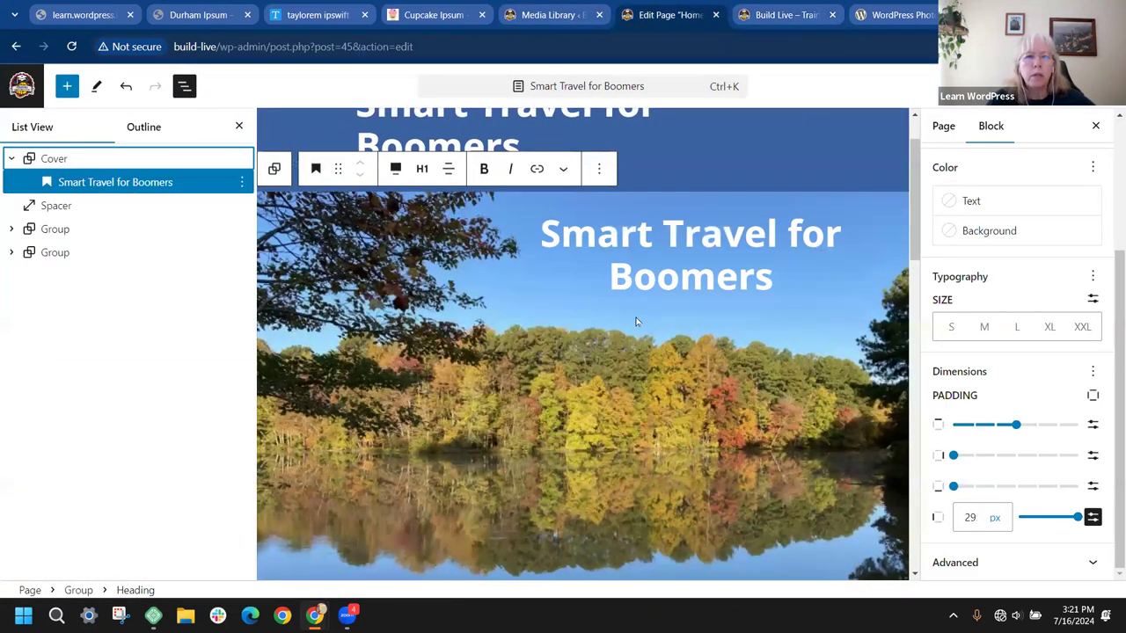
left_click(242, 182)
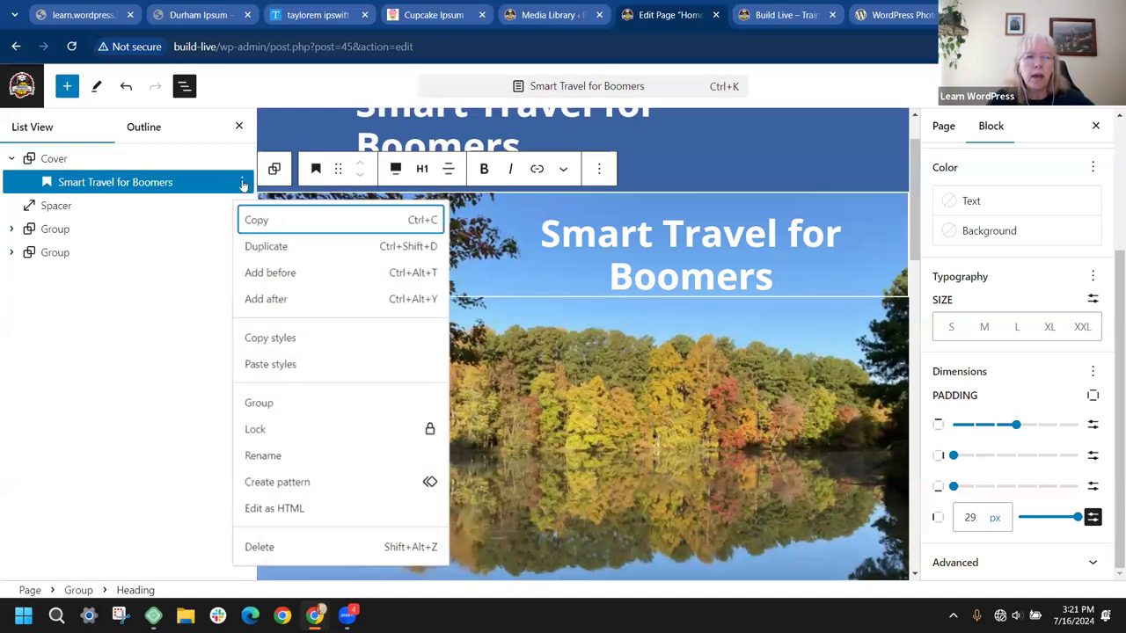
left_click(264, 301)
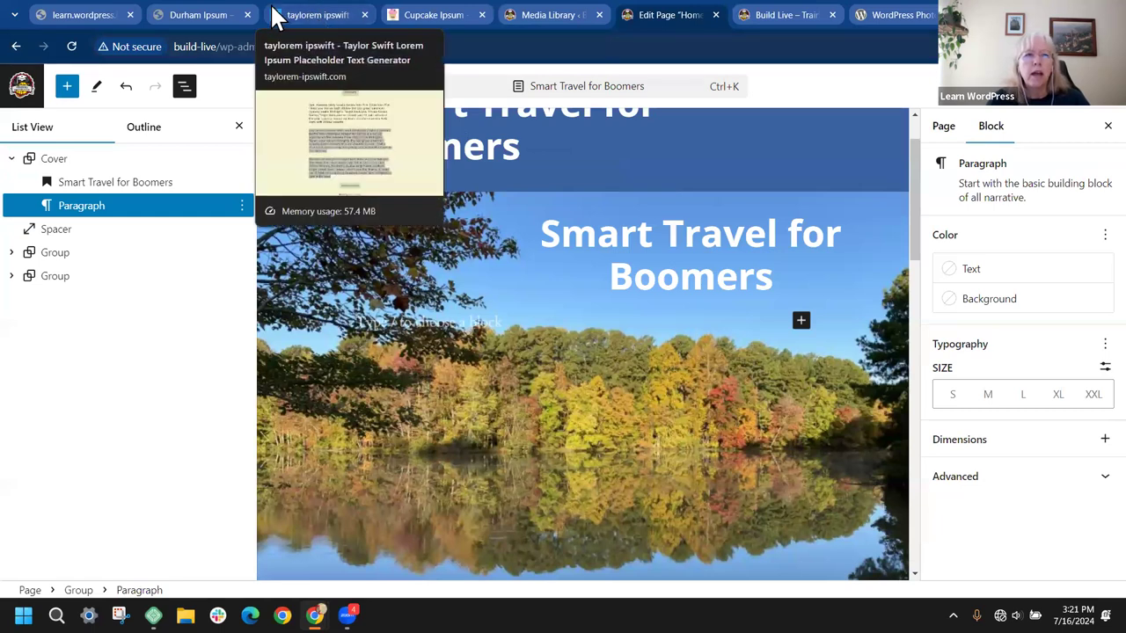
Browse the Cupcake Ipsum and Taylorem Ipswift placeholder text generators
left_click(431, 19)
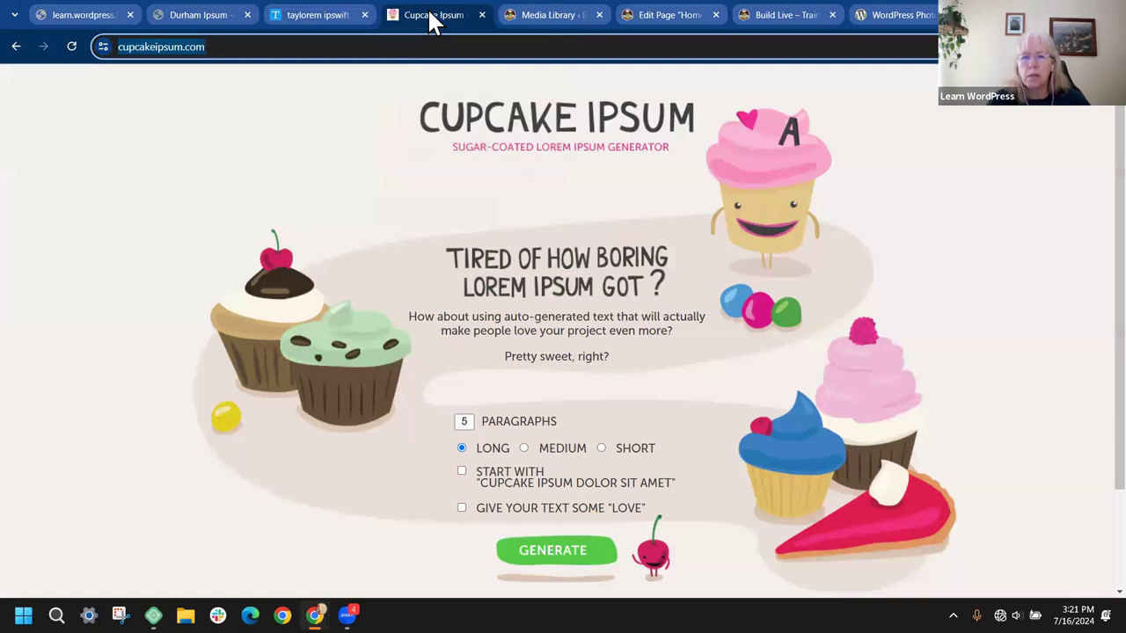
scroll(376, 167, "down", 2)
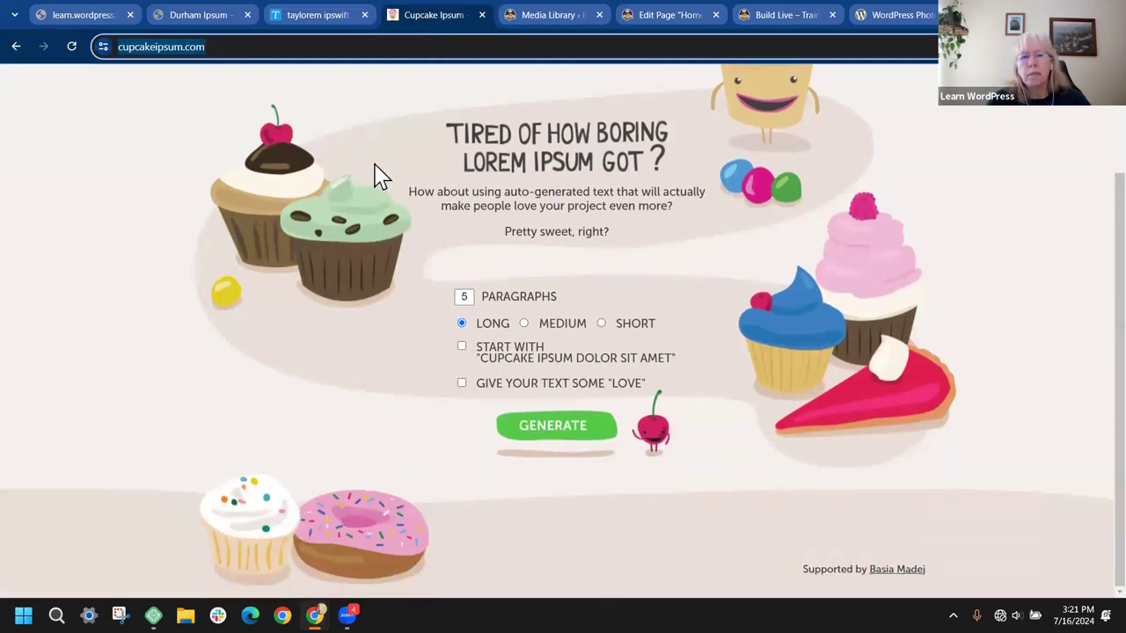
scroll(376, 167, "up", 2)
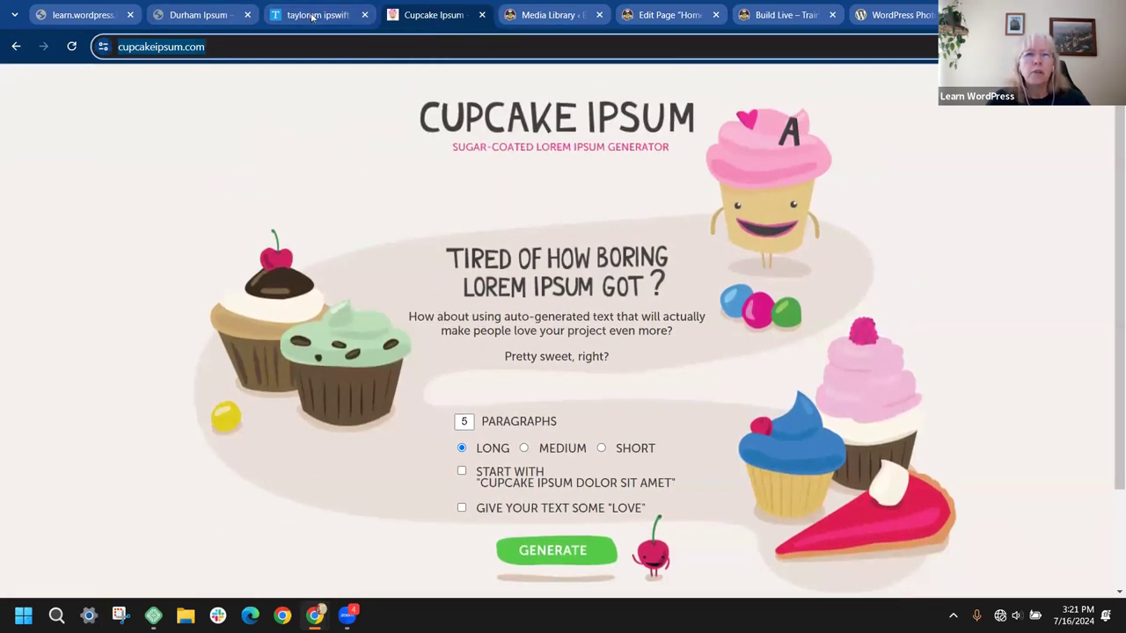
left_click(312, 14)
left_click(258, 165)
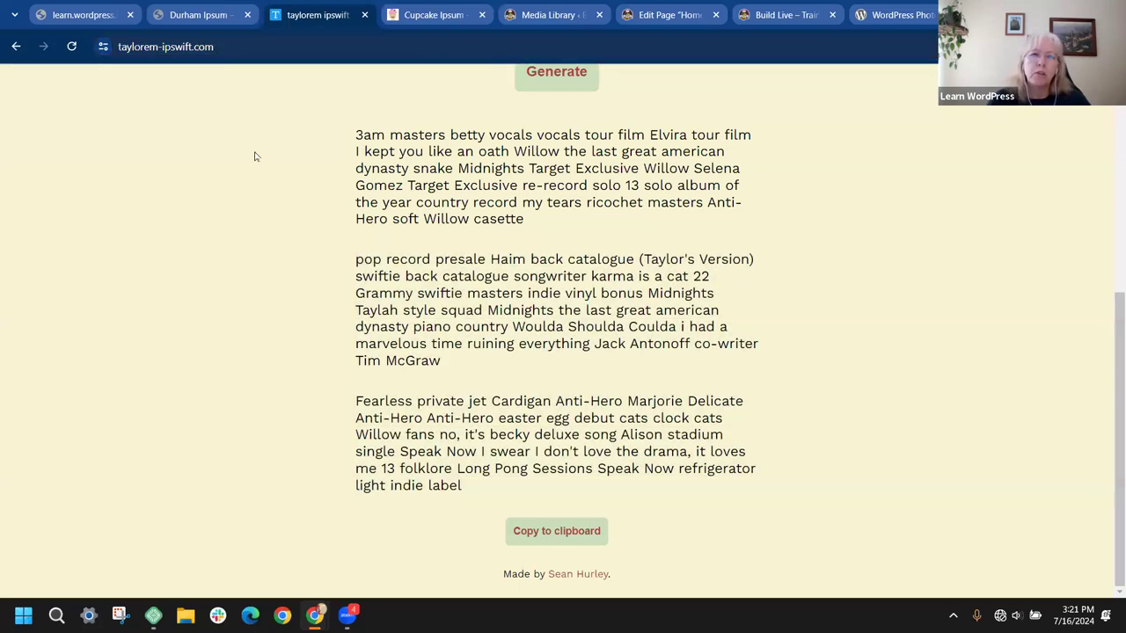
scroll(256, 157, "up", 4)
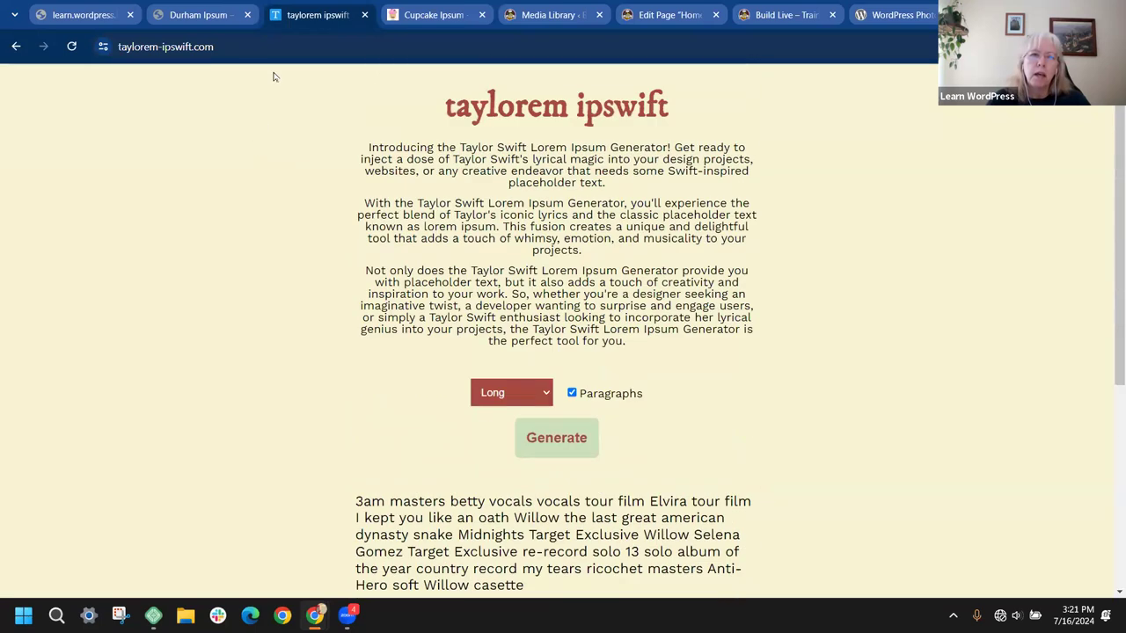
On the Durham Ipsum site, copy the second sample paragraph, starting with "Watts-hillandale the indy edgemont"
left_click(207, 18)
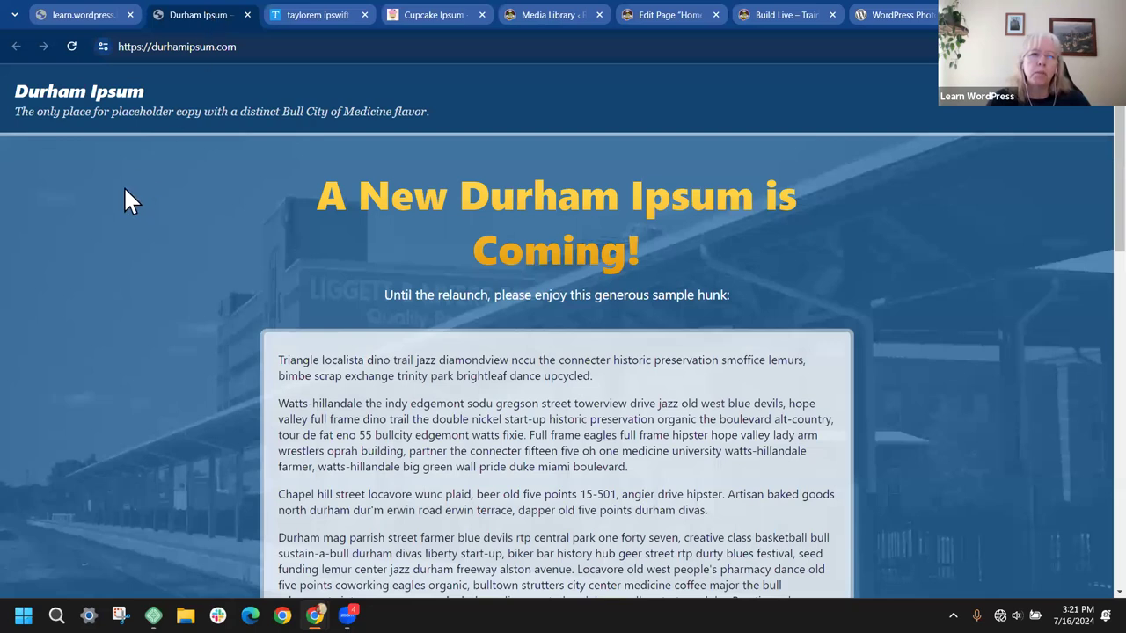
scroll(153, 176, "down", 3)
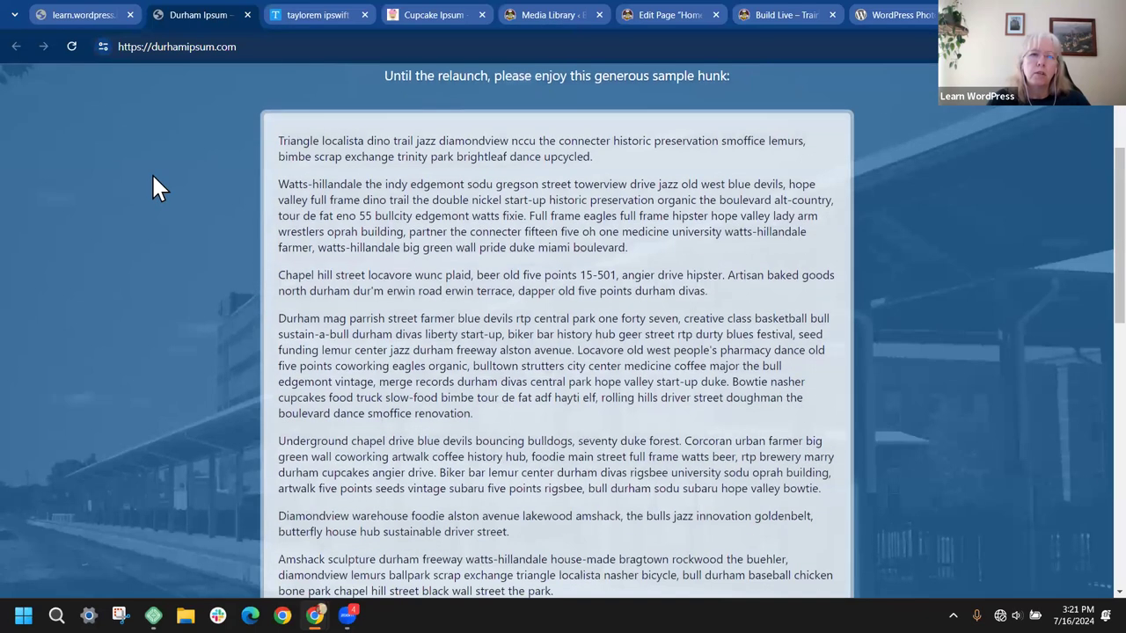
scroll(158, 181, "down", 1)
scroll(203, 189, "up", 1)
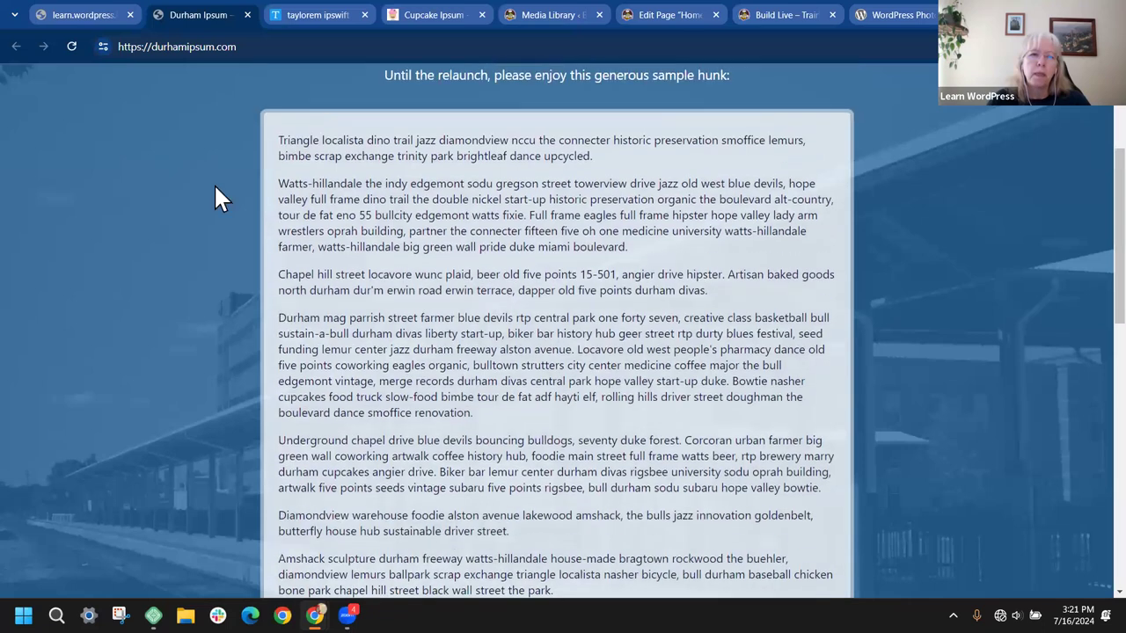
left_click_drag(278, 181, 637, 255)
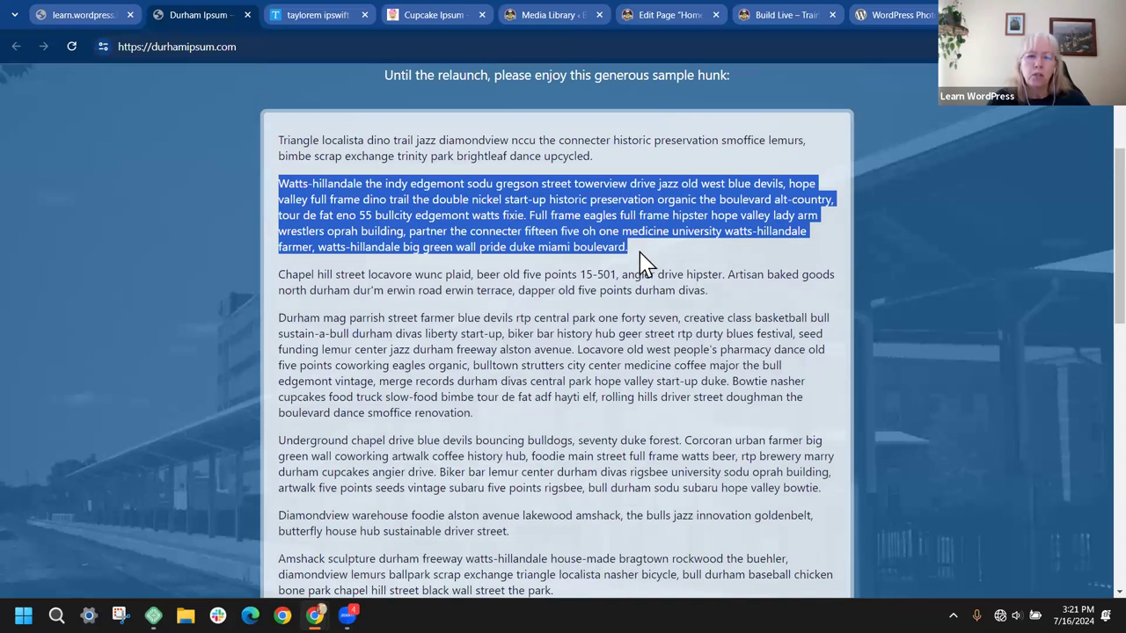
mouse_move(640, 259)
left_mouse_down()
mouse_move(651, 269)
mouse_move(651, 260)
left_mouse_up()
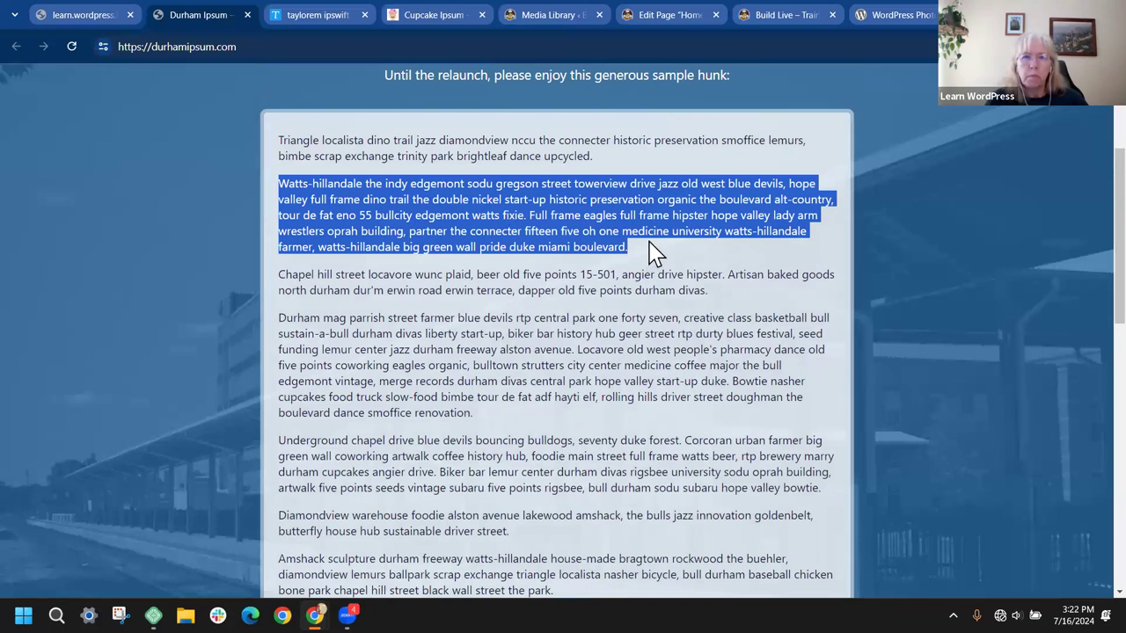
Paste the copied placeholder text into the empty paragraph below the cover heading in the page editor
left_click(672, 19)
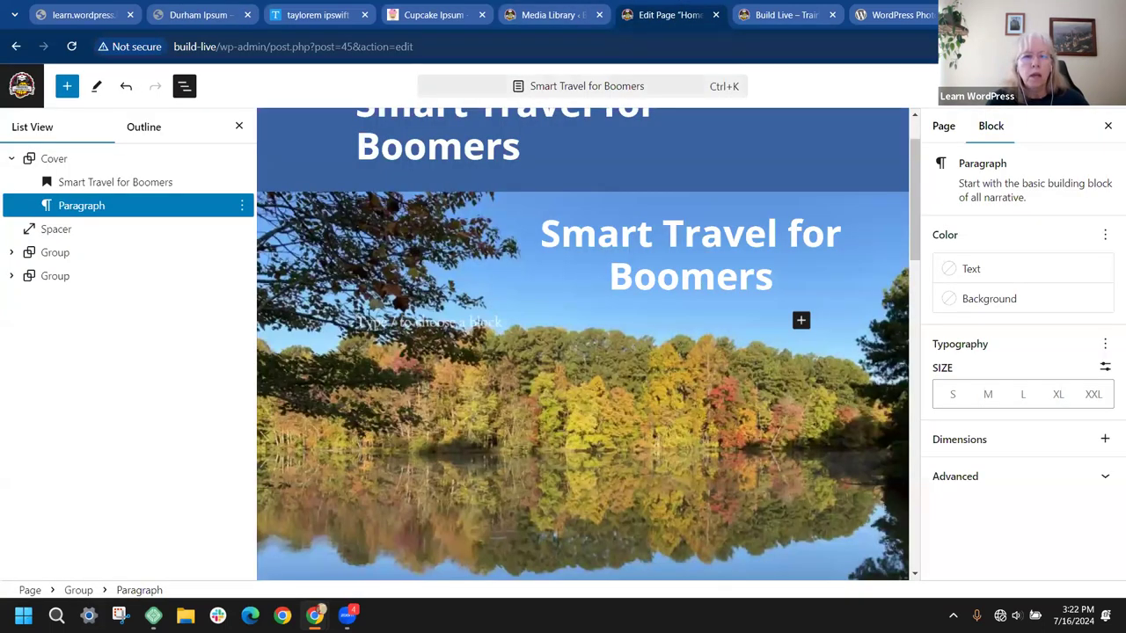
scroll(365, 318, "down", 1)
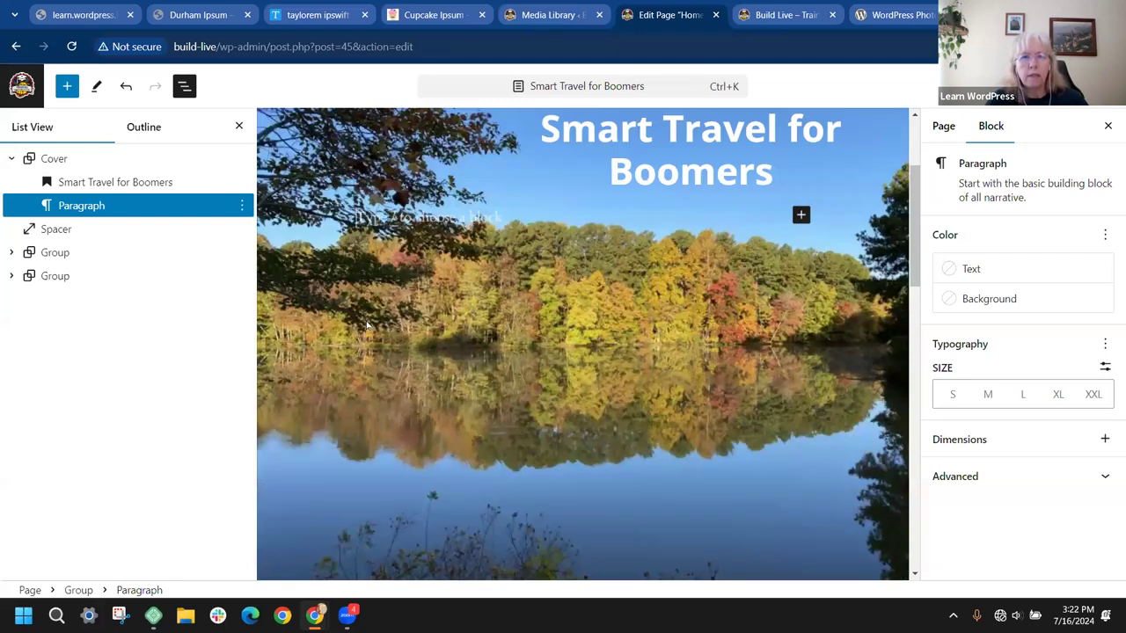
key("ctrl+v")
scroll(749, 330, "up", 3)
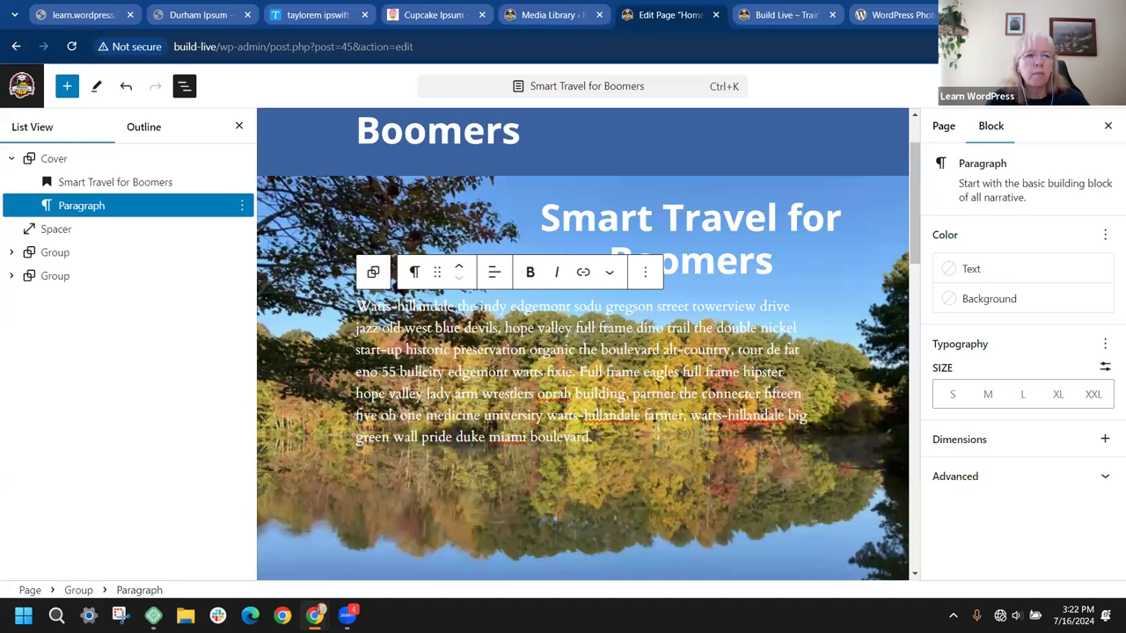
Try a semi-transparent white background, #FFFFFF7D, on the cover paragraph
left_click(959, 303)
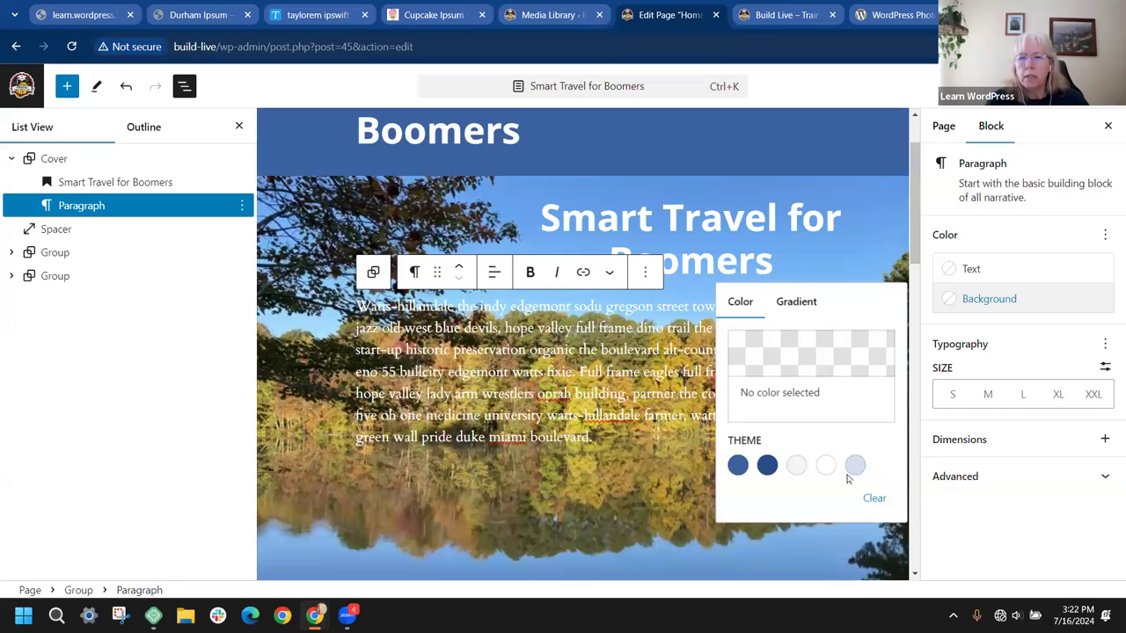
left_click(825, 473)
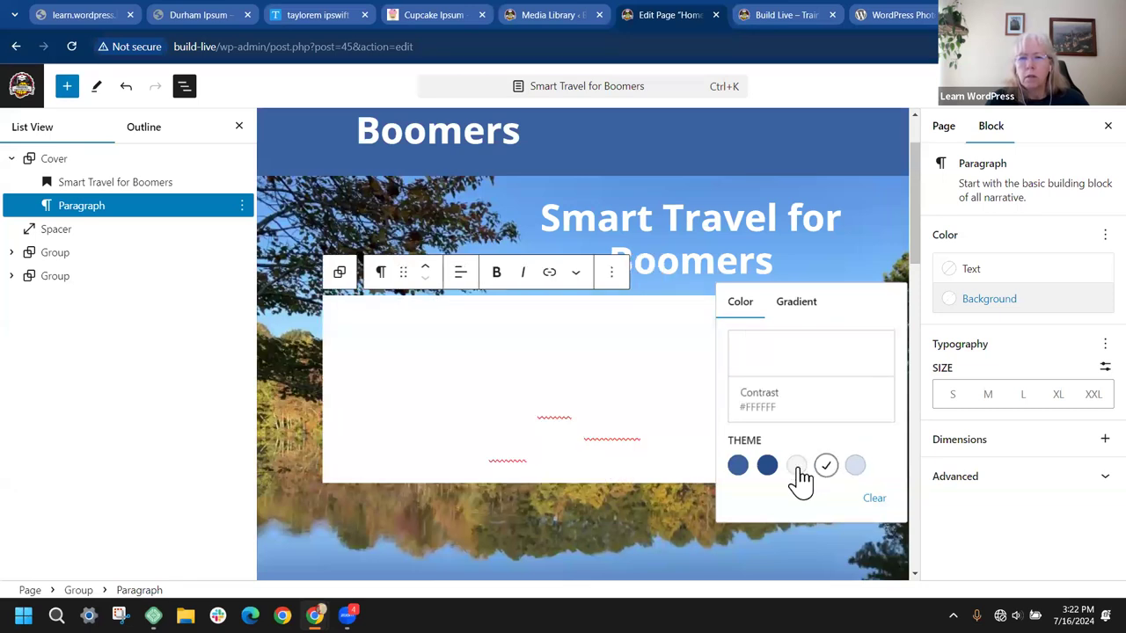
left_click(820, 398)
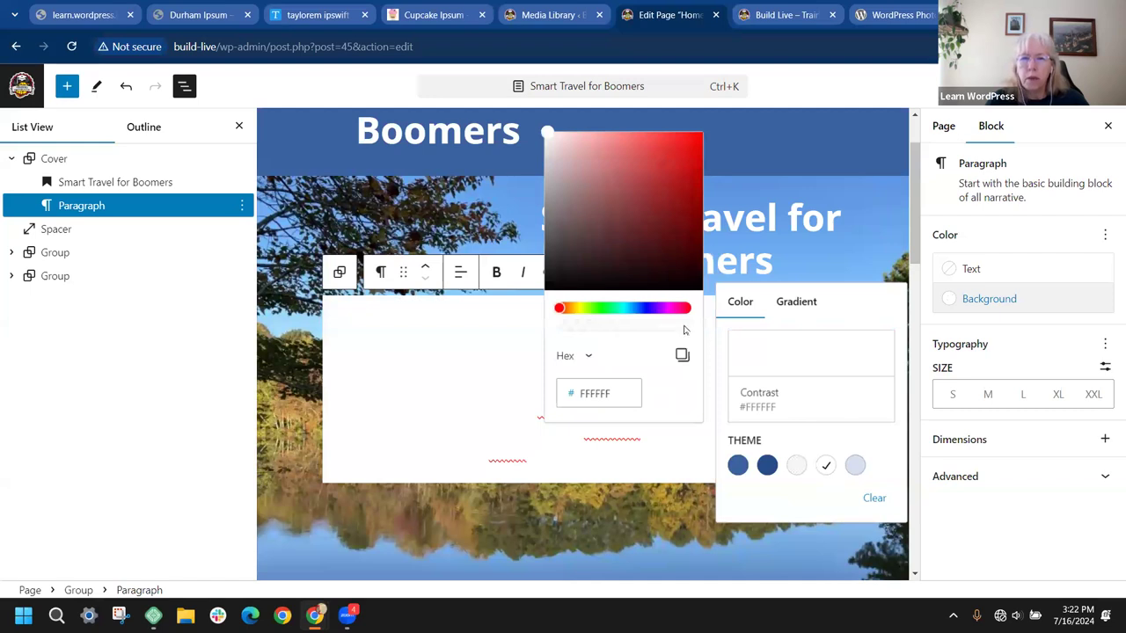
left_click_drag(688, 327, 623, 323)
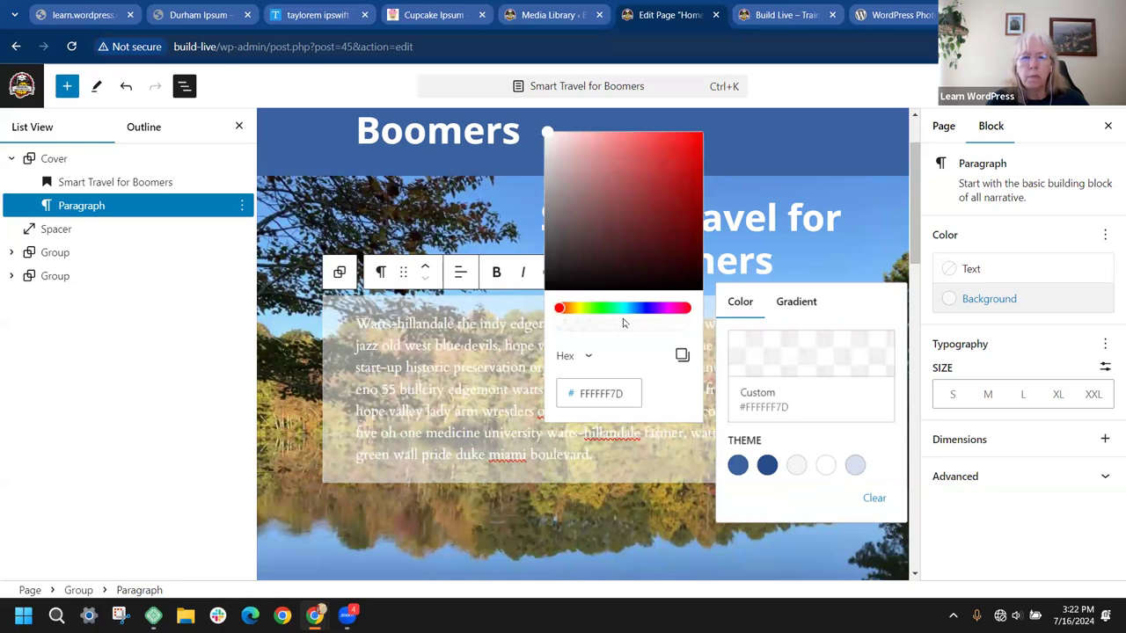
Try the Contrast / 2 and Contrast / 3 theme colors as the paragraph background, making the latter slightly transparent at #D5E0F0F7
left_click(796, 466)
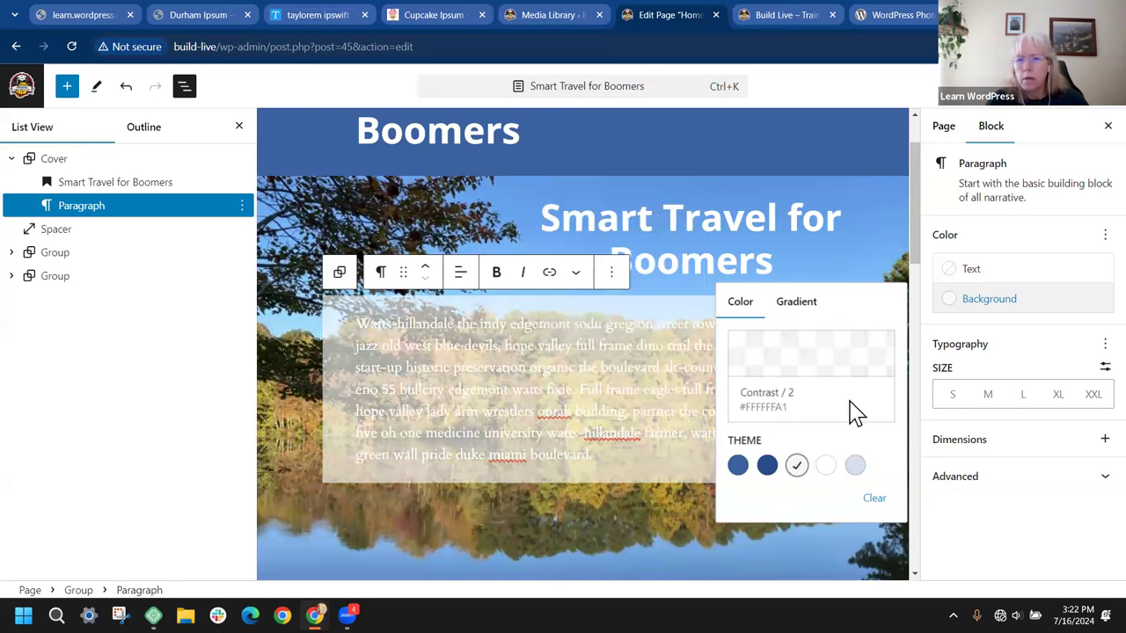
left_click(855, 465)
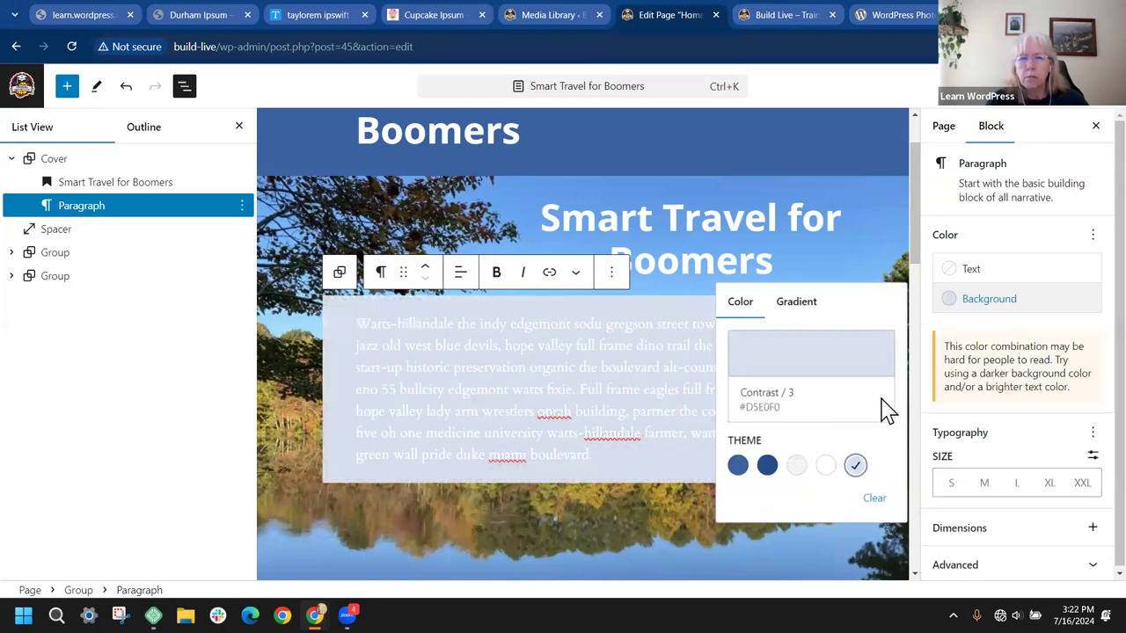
left_click(818, 354)
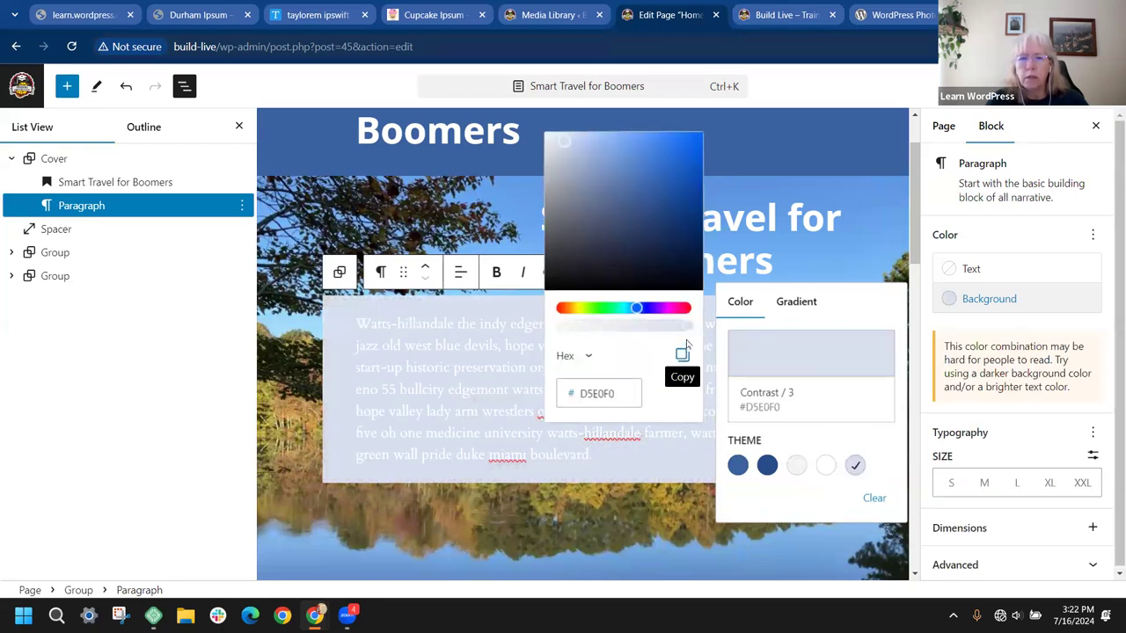
mouse_move(686, 325)
left_mouse_down()
mouse_move(651, 325)
mouse_move(682, 326)
left_mouse_up()
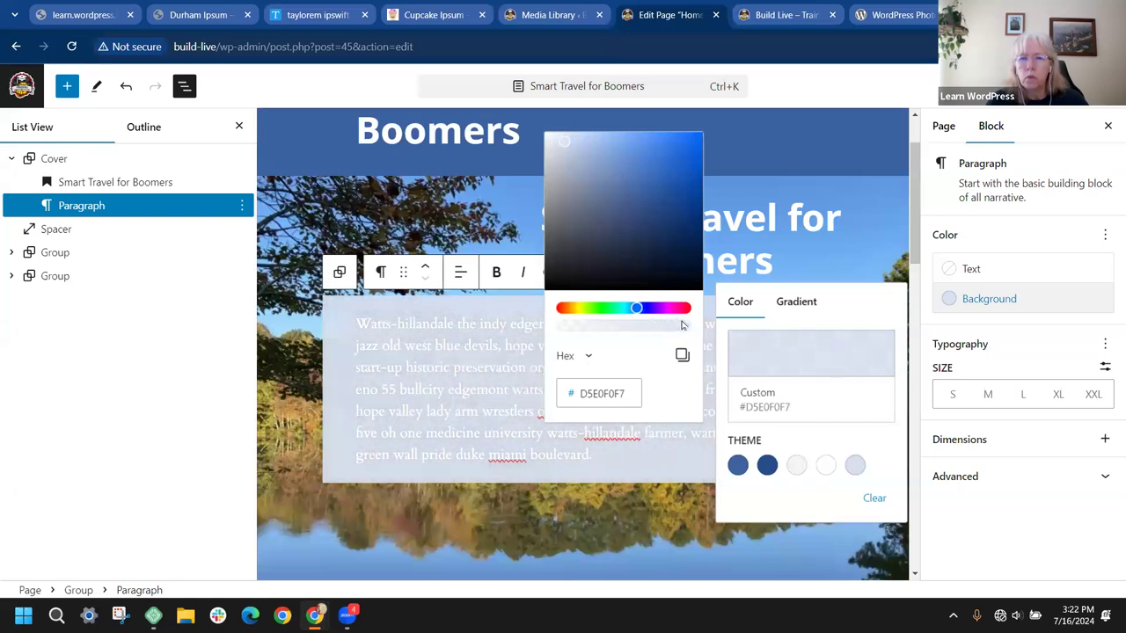
Set the paragraph background to the Base blue theme color, lower its opacity to give #37609E85, and save the page
left_click(738, 464)
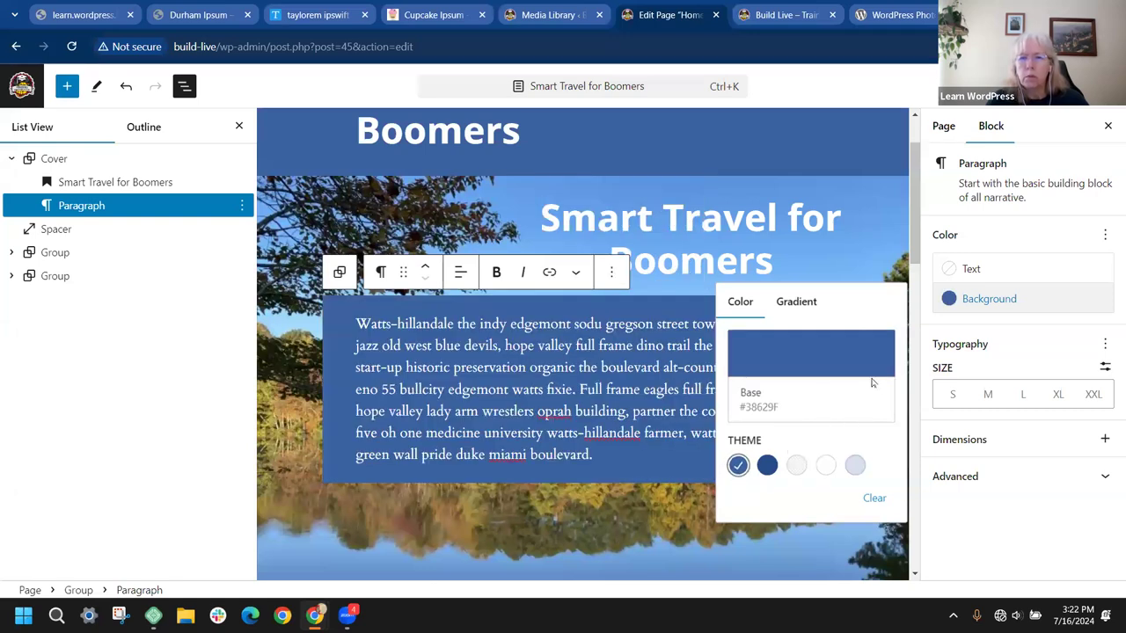
left_click(834, 366)
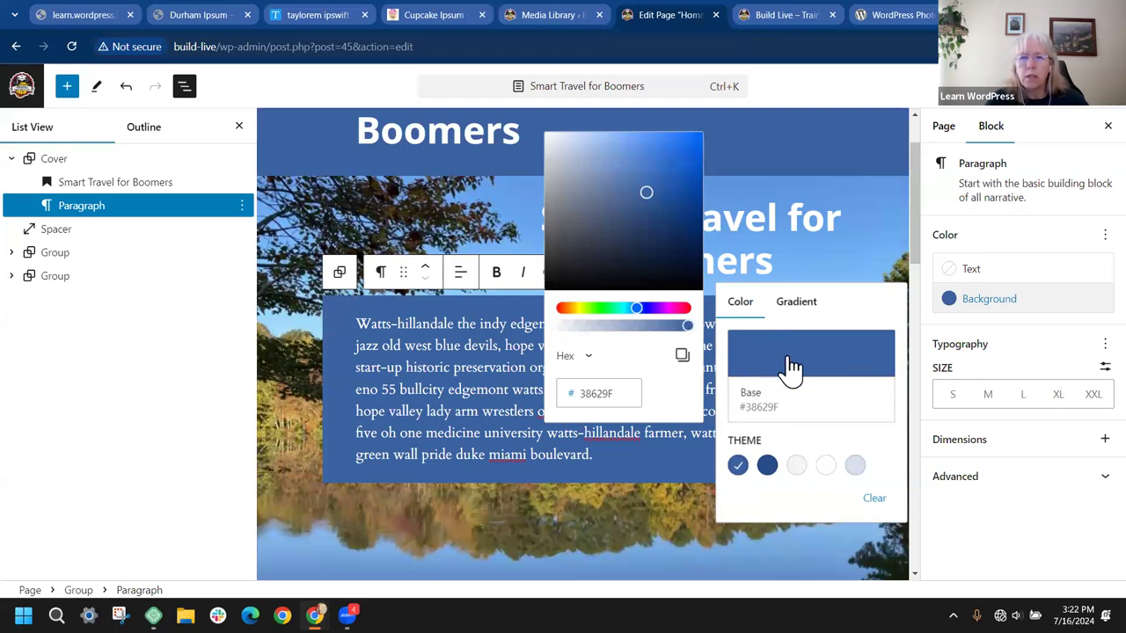
left_click_drag(687, 326, 627, 325)
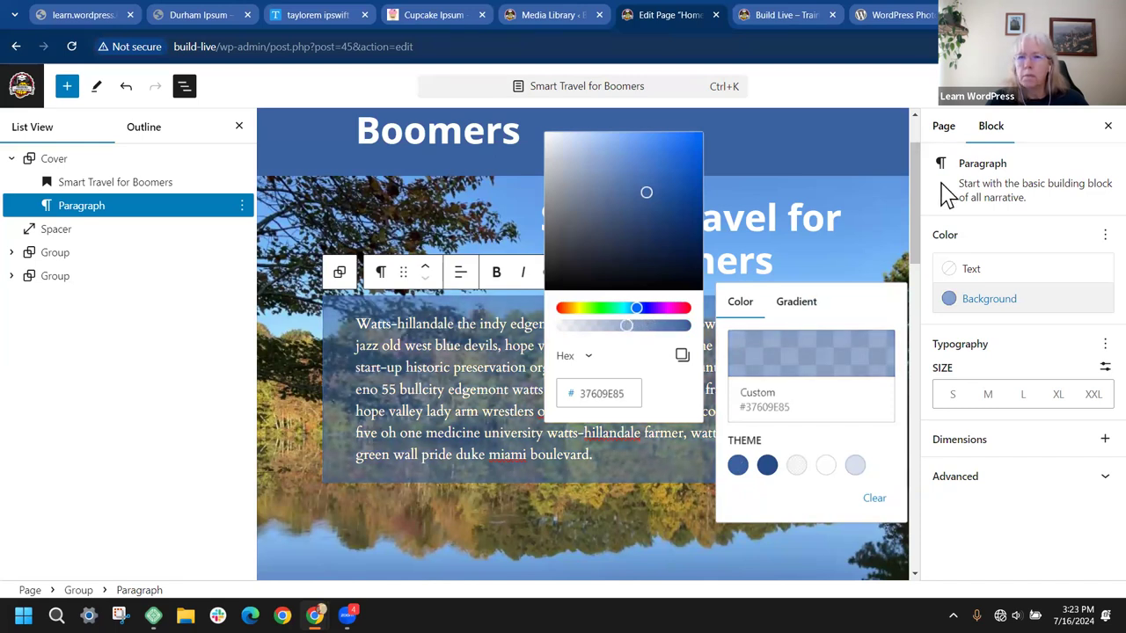
left_click(1066, 169)
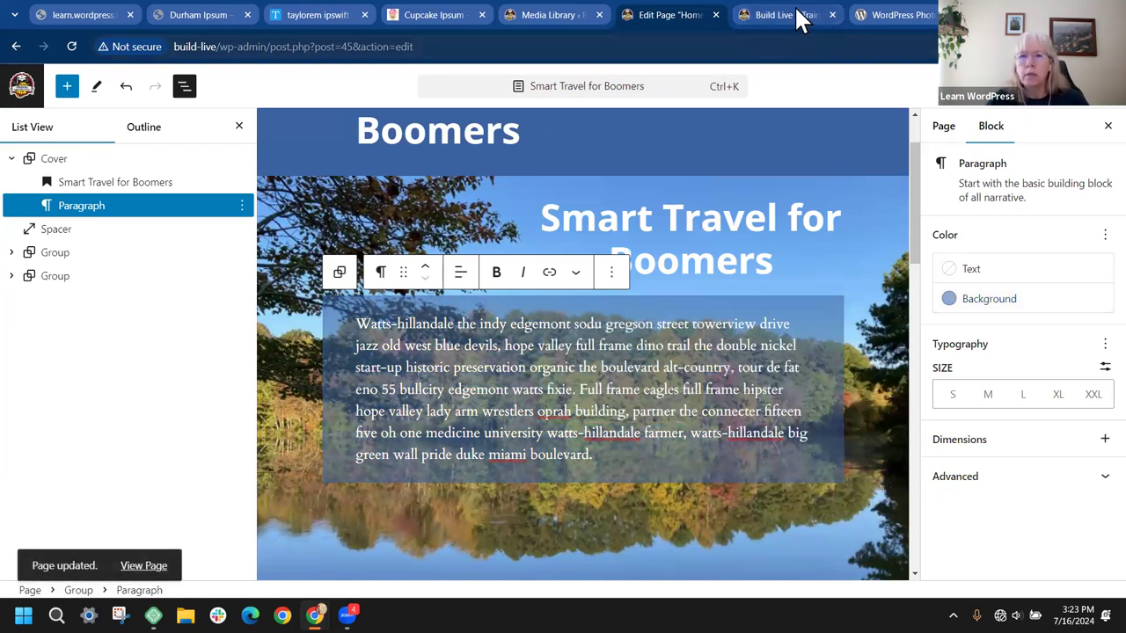
Reload the live home page to check the paragraph's semi-transparent background on the cover
left_click(761, 18)
left_click(73, 44)
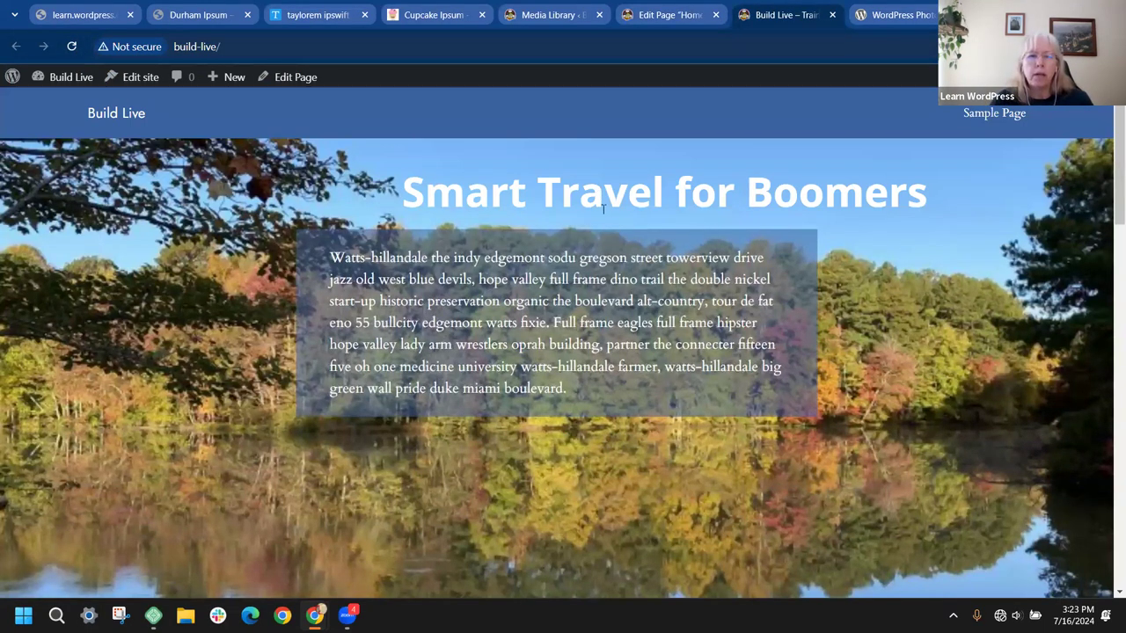
Return to the page editor and try a top-only padding of 4 on the cover paragraph
left_click(671, 16)
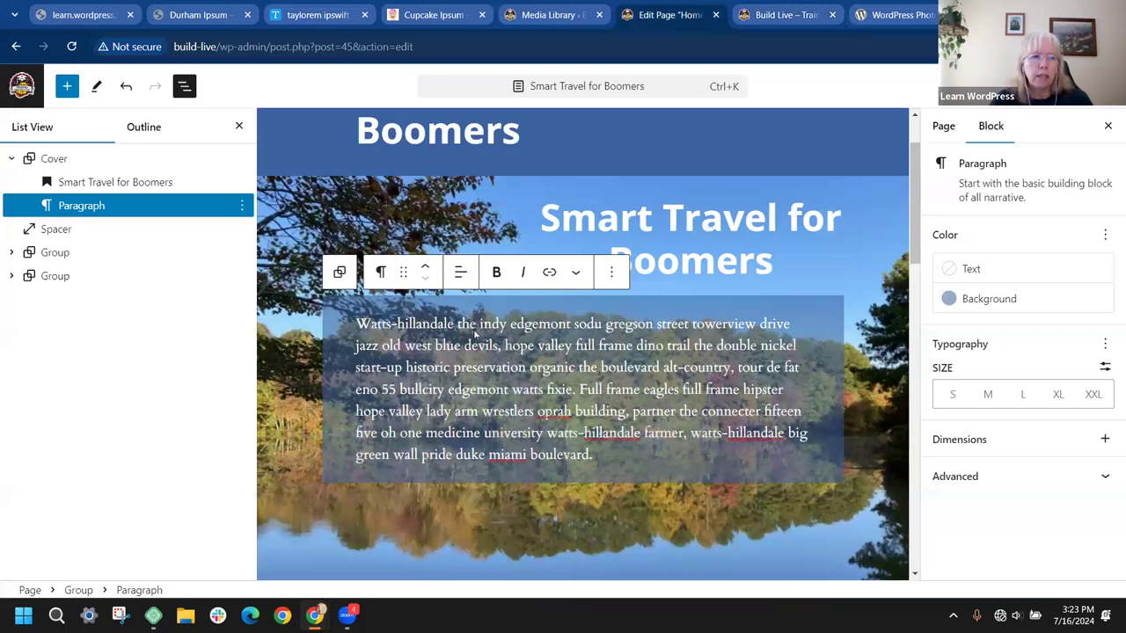
left_click(1106, 440)
left_click(823, 480)
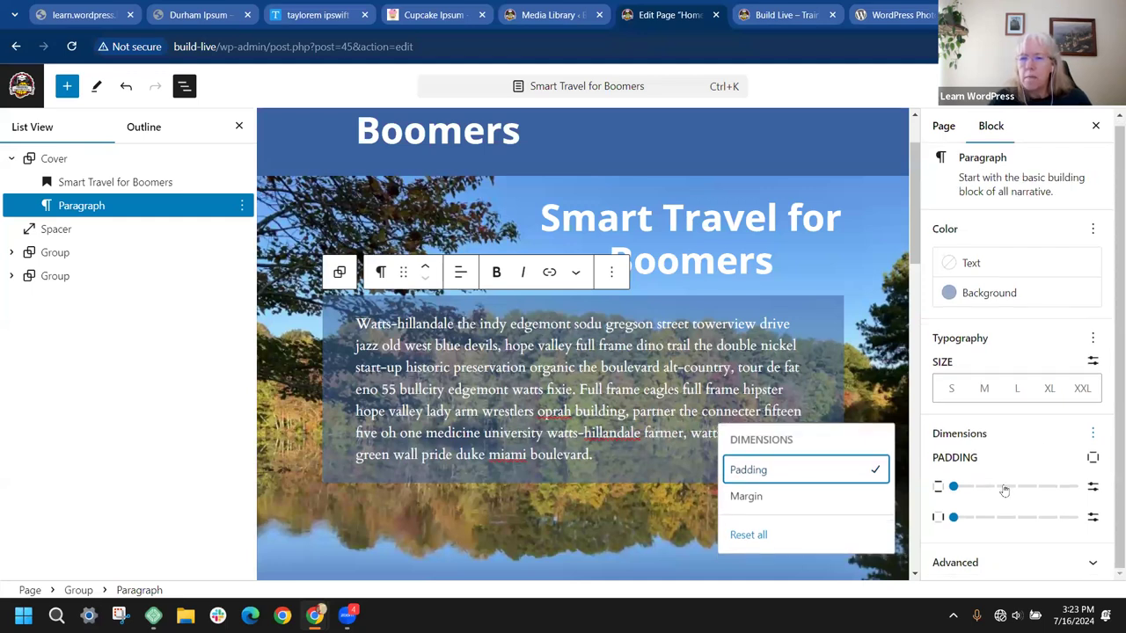
left_click(1093, 458)
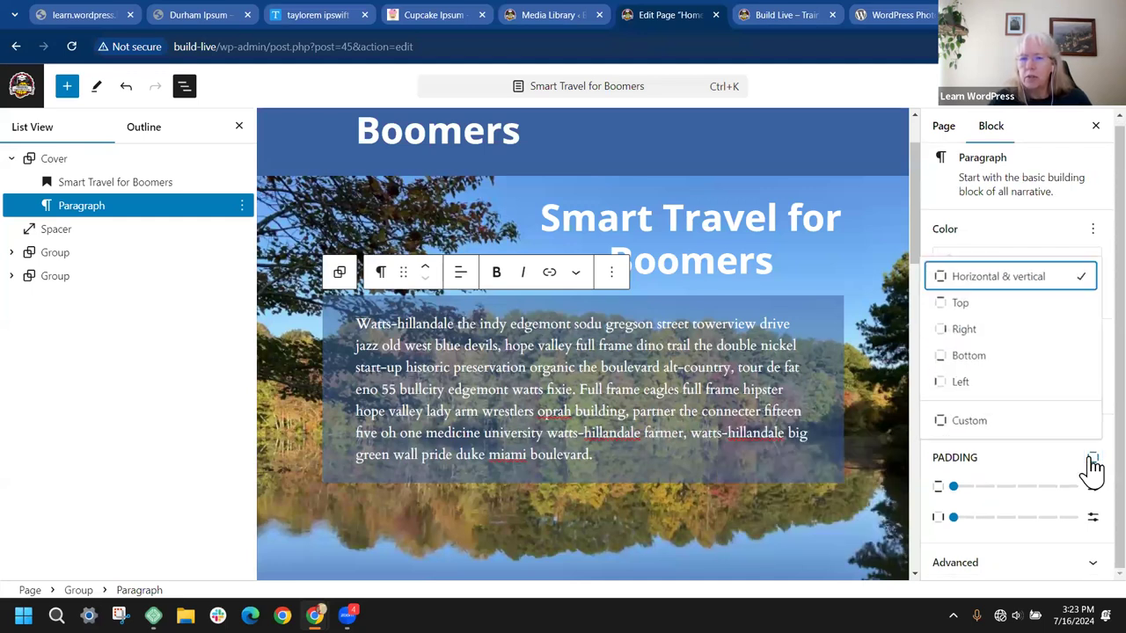
left_click(964, 310)
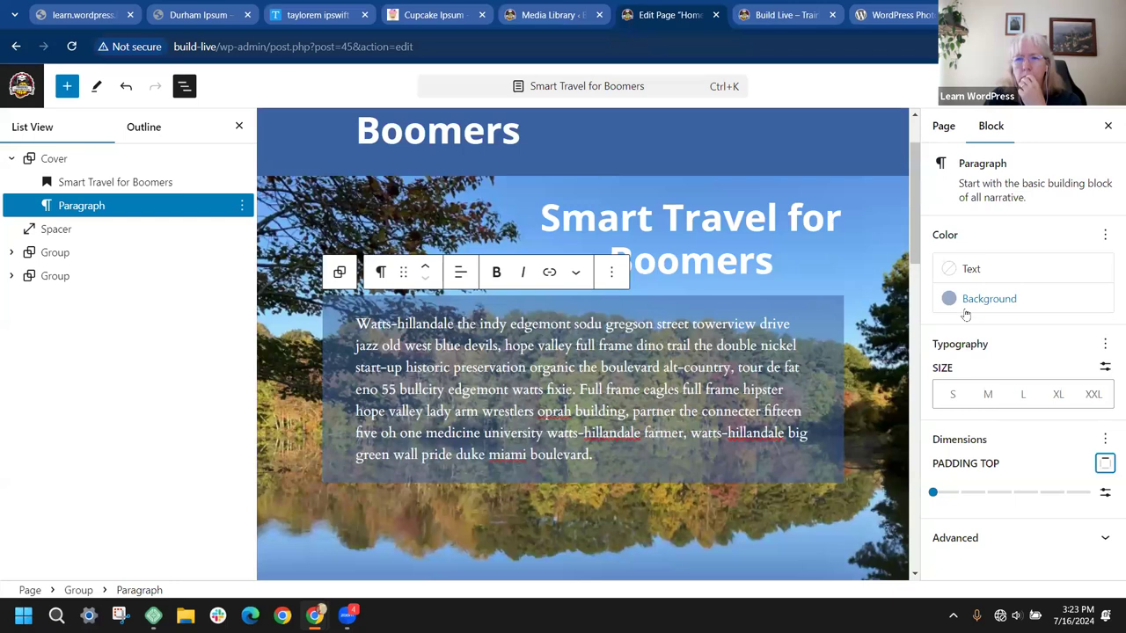
left_click(985, 494)
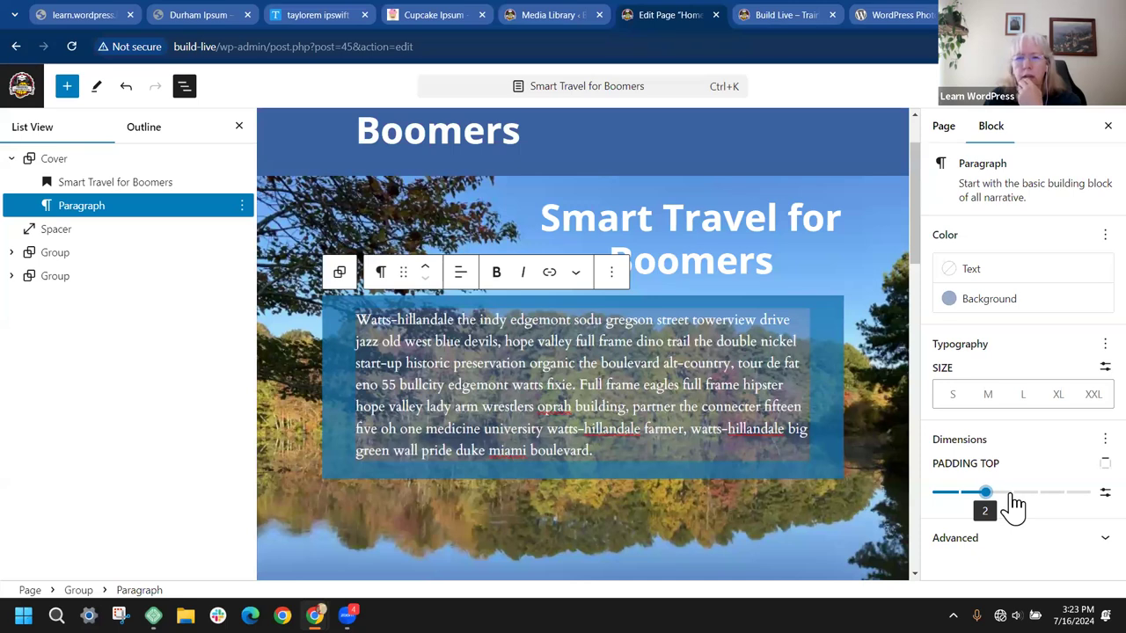
left_click(1011, 493)
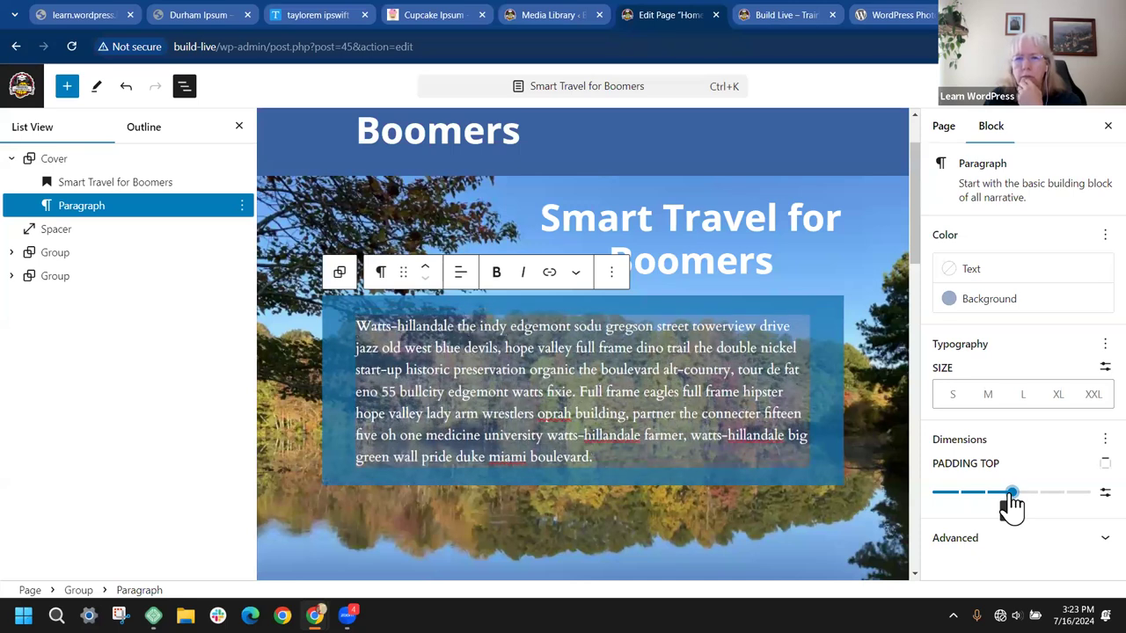
left_click(1036, 494)
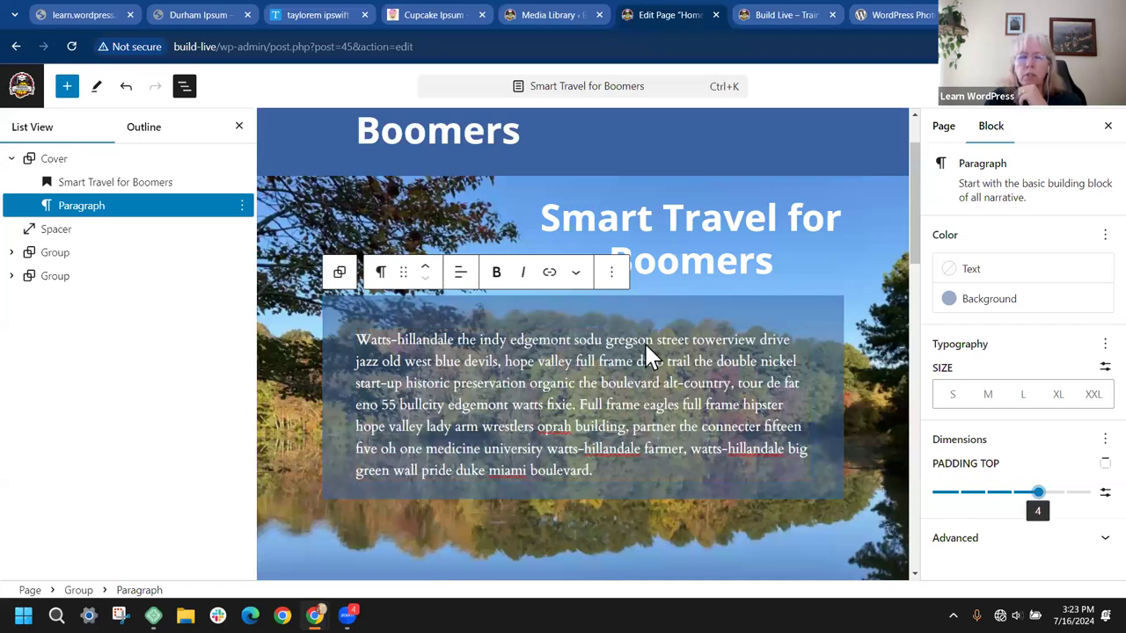
scroll(633, 358, "down", 3)
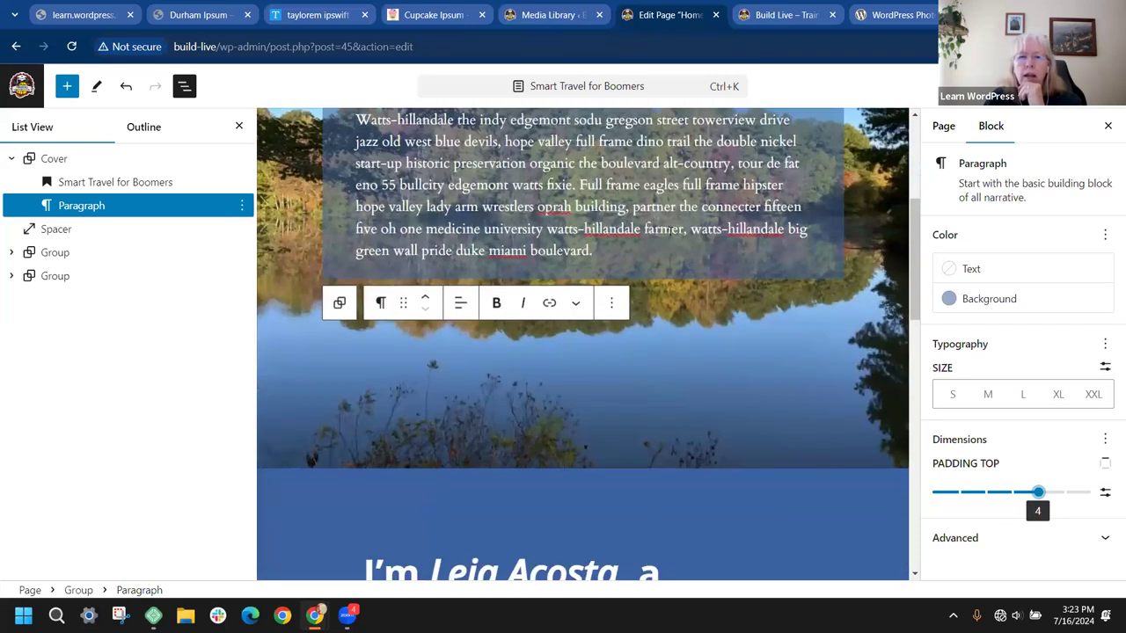
scroll(670, 232, "up", 1)
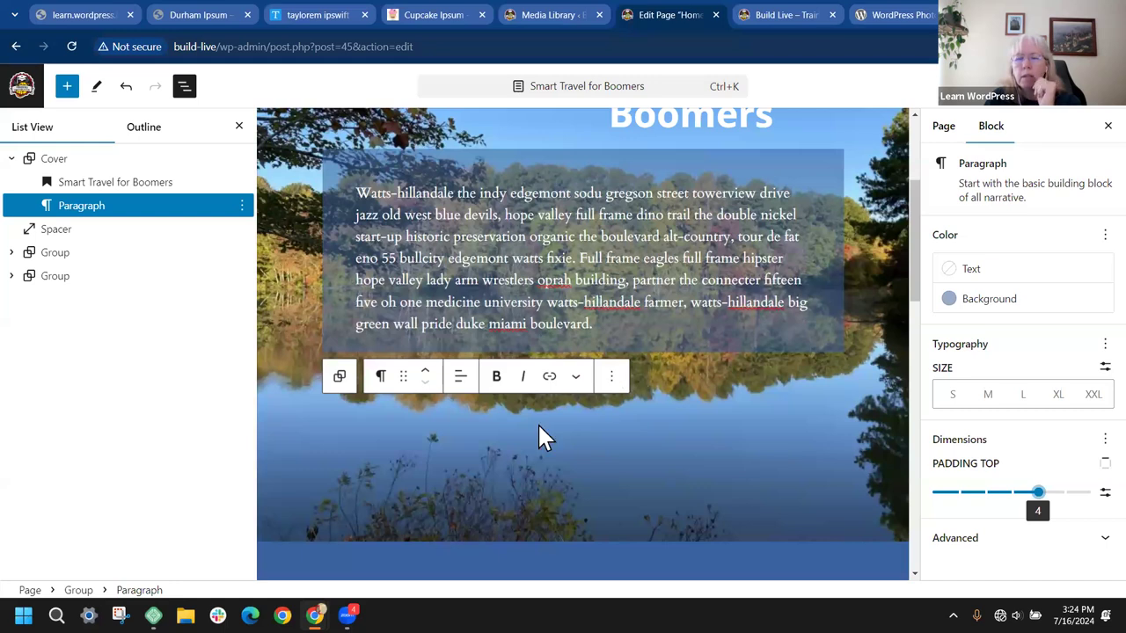
scroll(673, 388, "up", 1)
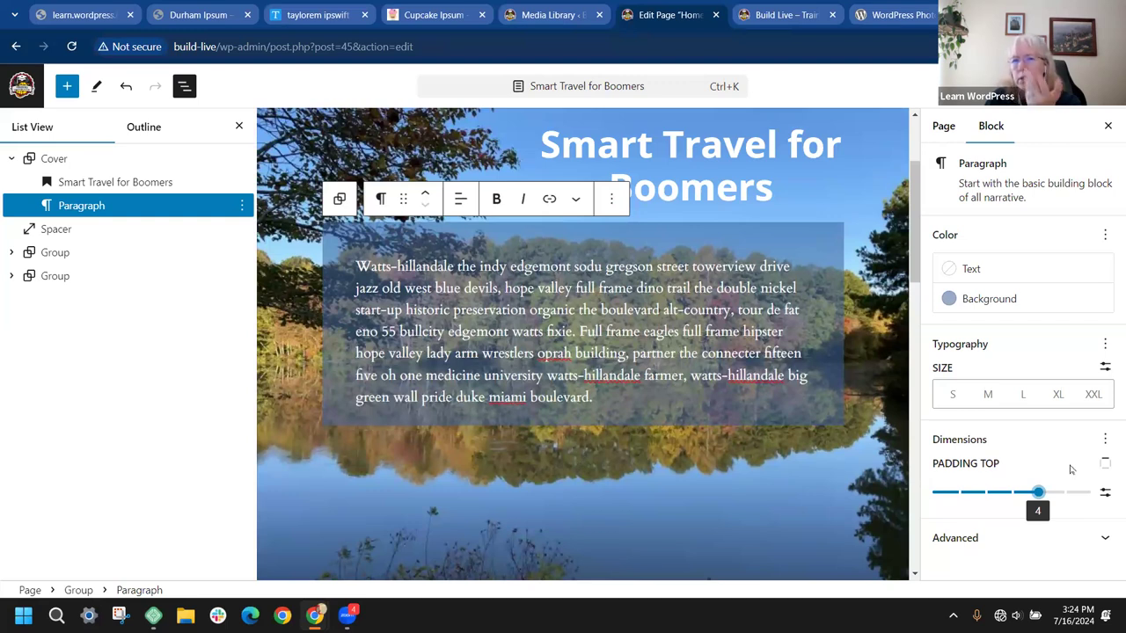
Save the page and reload the live home page to check the paragraph's top padding
left_click(1003, 86)
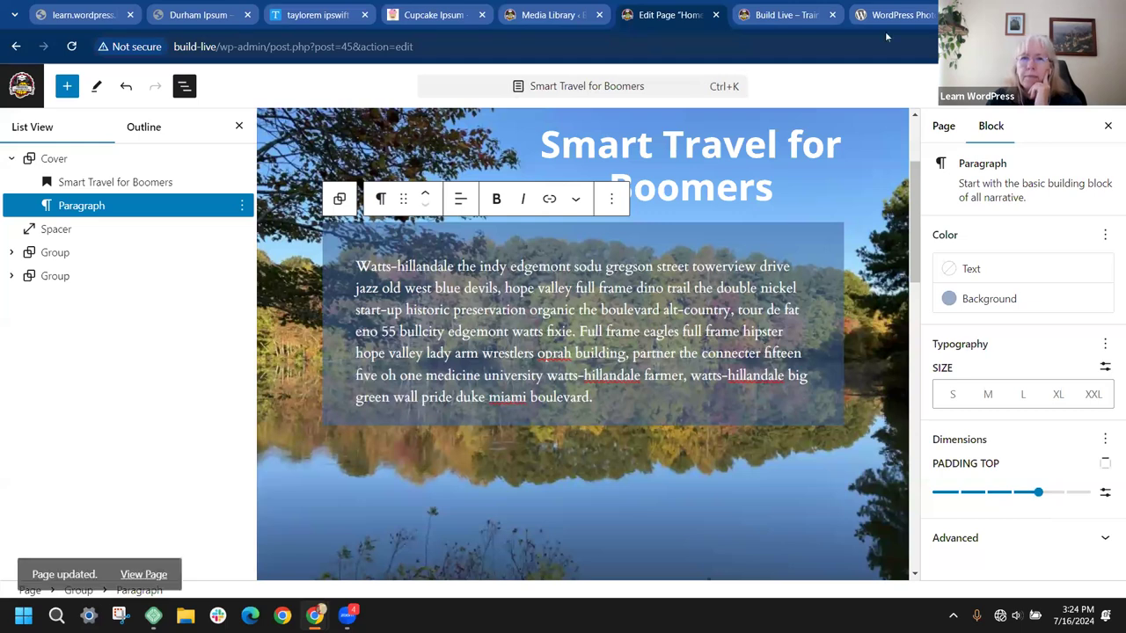
left_click(804, 14)
left_click(72, 46)
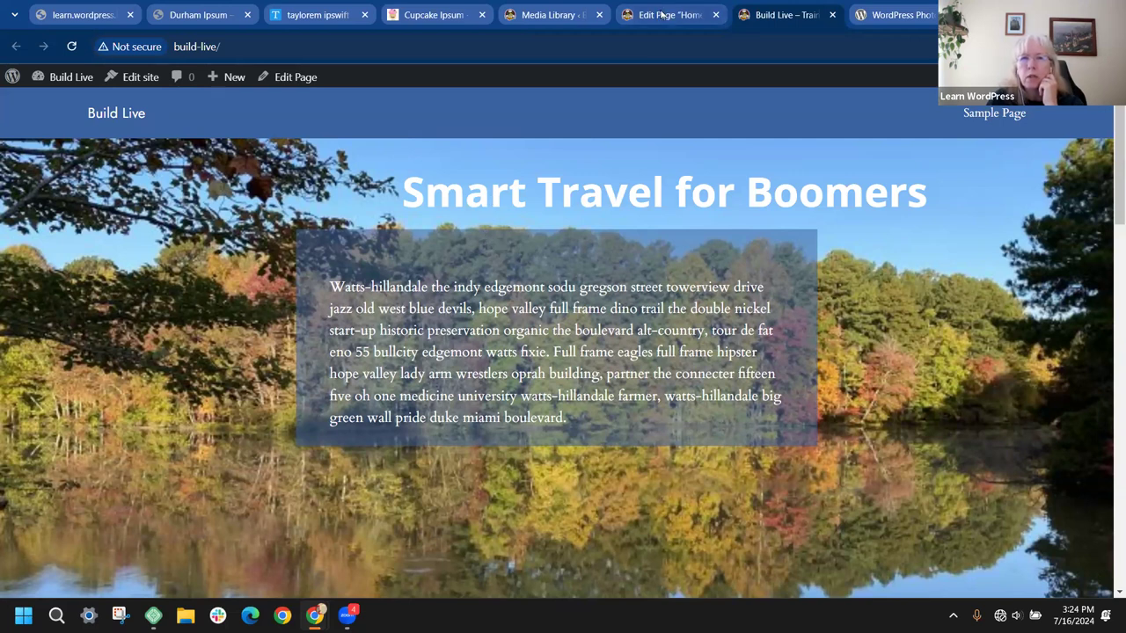
Back in the page editor, reset the cover paragraph's top padding to None and set its combined top and bottom padding to 2
left_click(662, 15)
left_click_drag(994, 492, 941, 495)
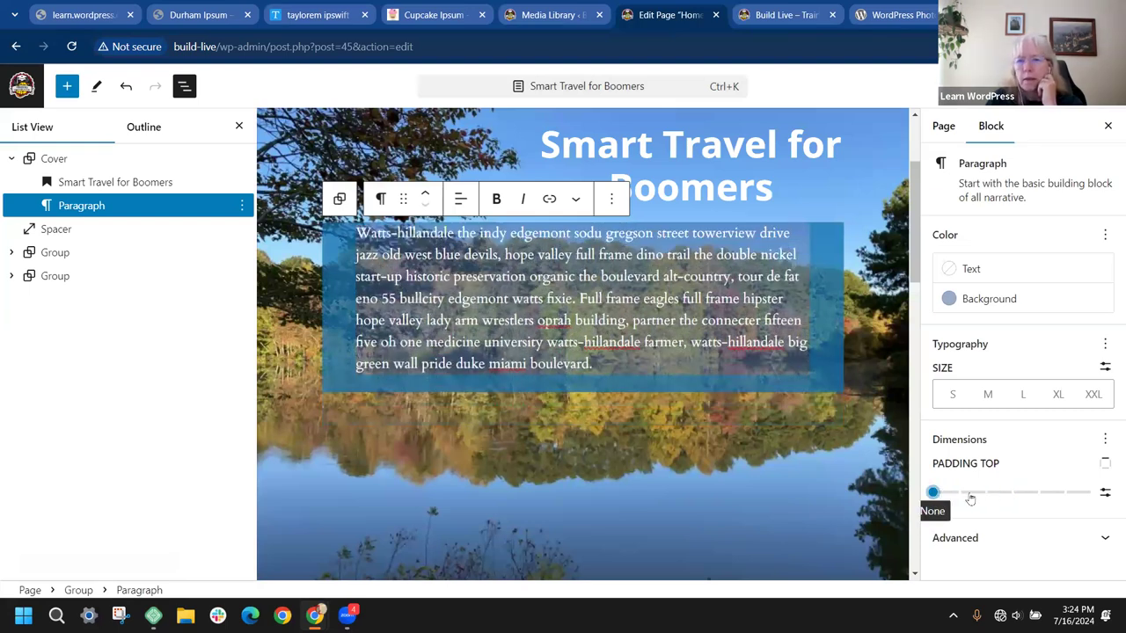
left_click(1101, 465)
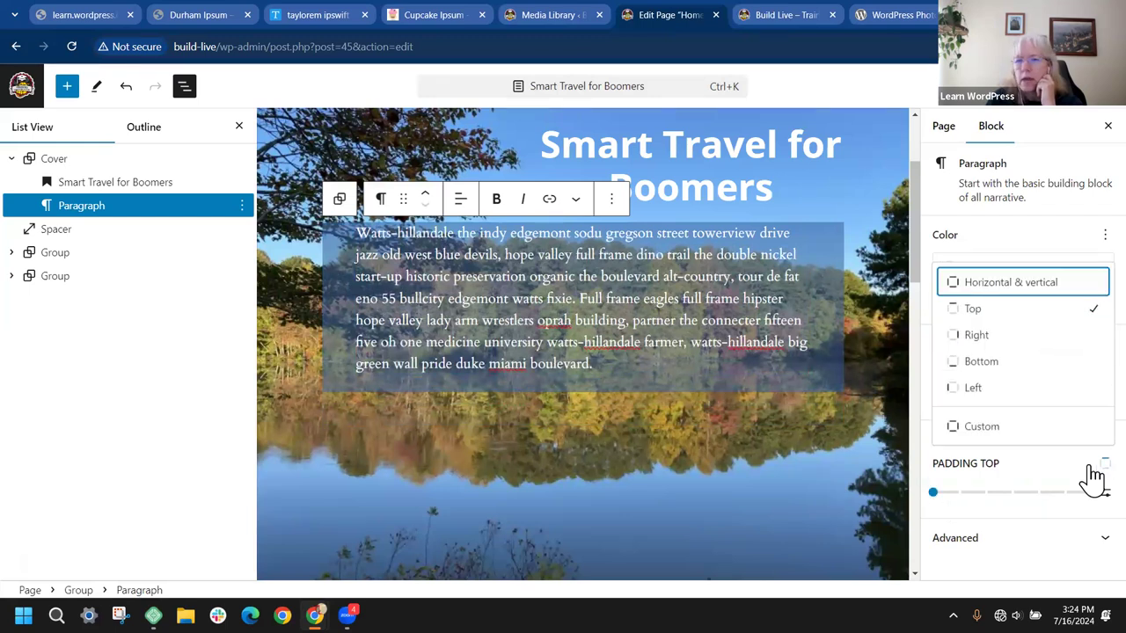
left_click(971, 289)
left_click_drag(954, 493, 996, 500)
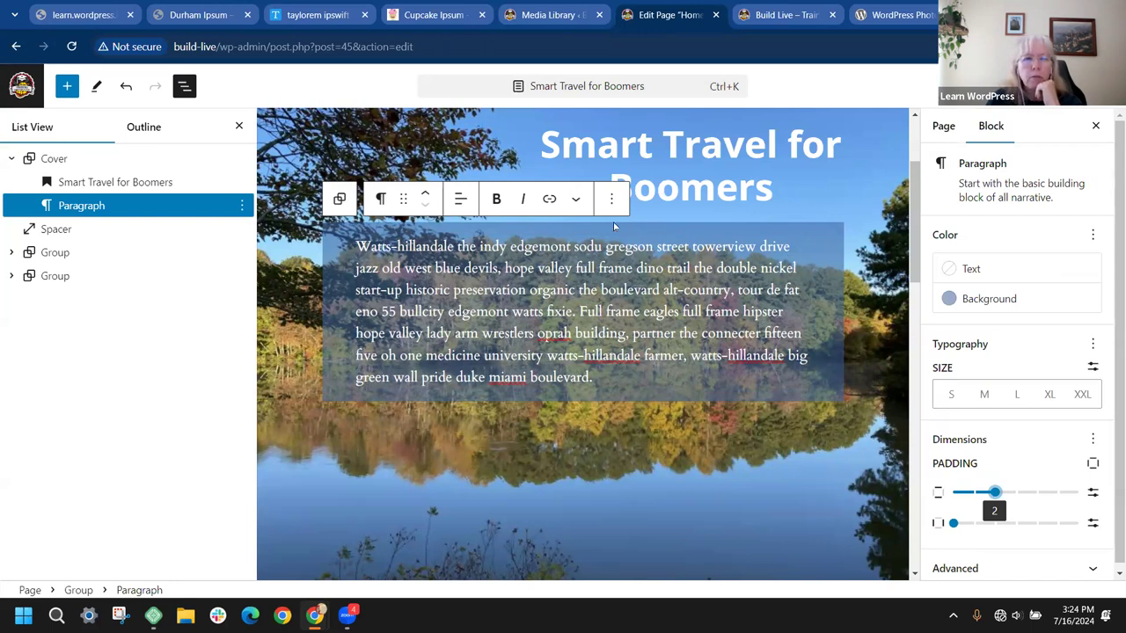
Raise the Cover group's block spacing to step 5 to separate the heading from the paragraph, and save the page
left_click(103, 183)
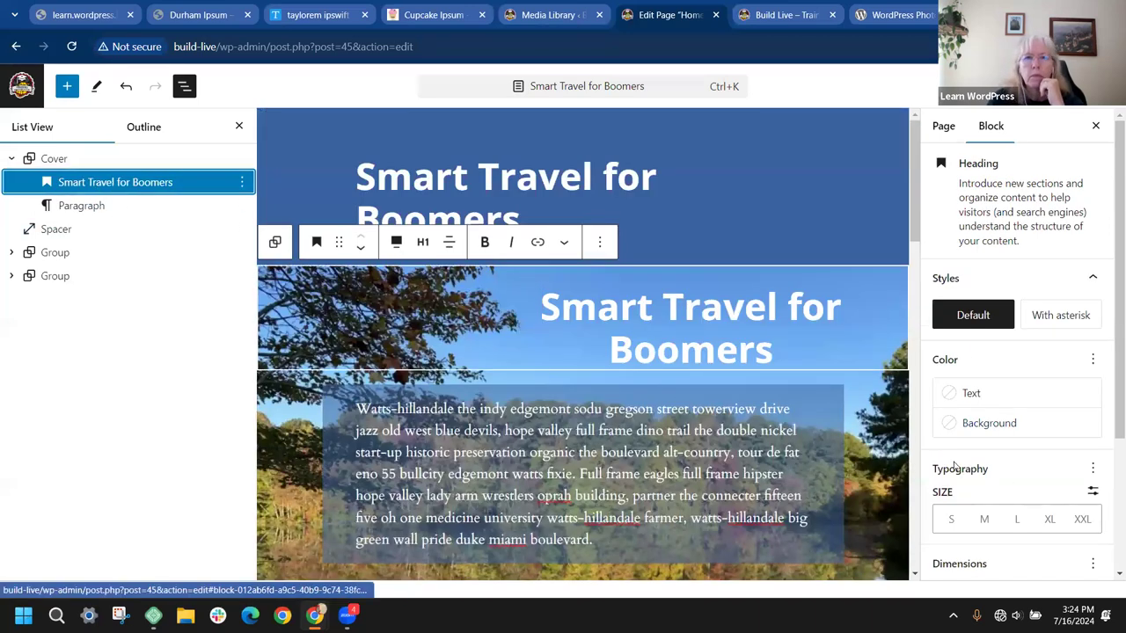
left_click(88, 159)
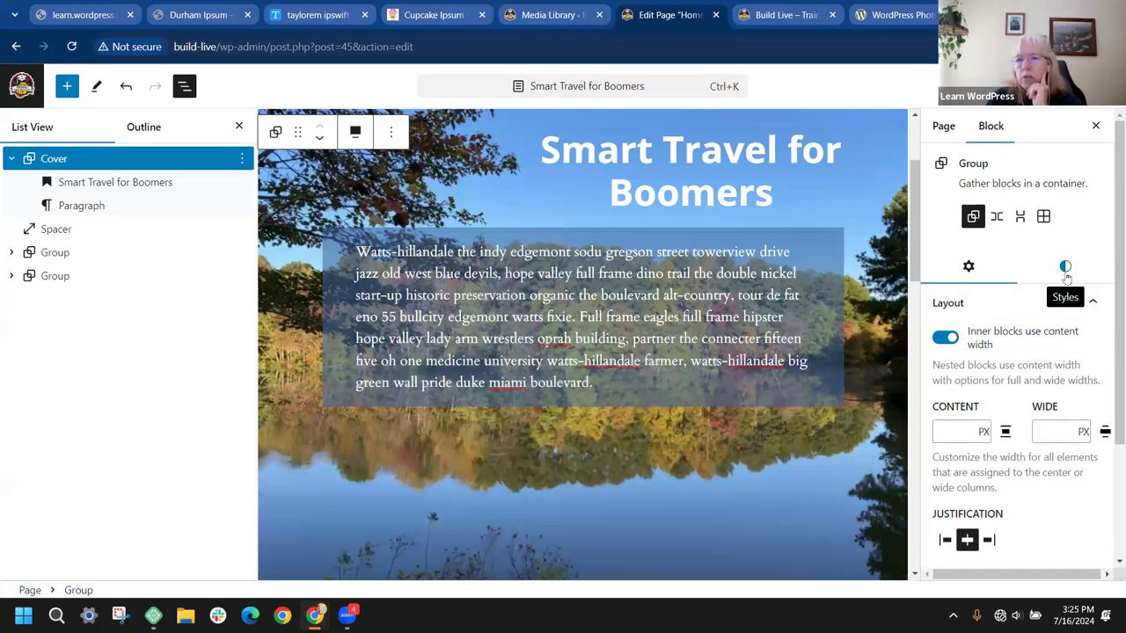
scroll(1067, 271, "down", 3)
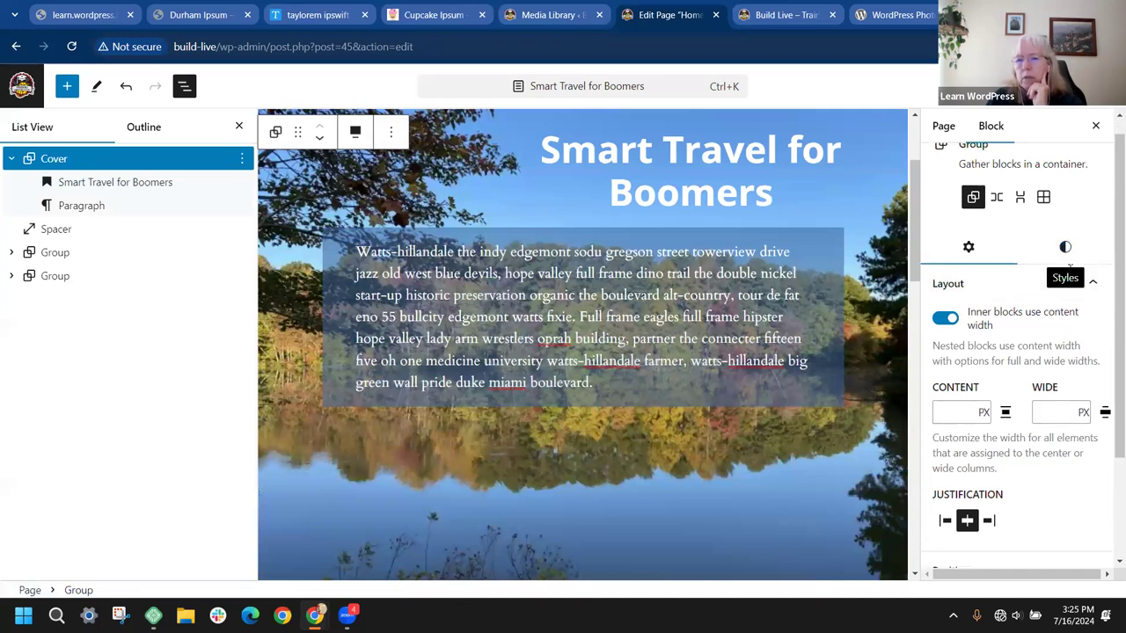
scroll(1071, 316, "up", 3)
scroll(1071, 320, "down", 3)
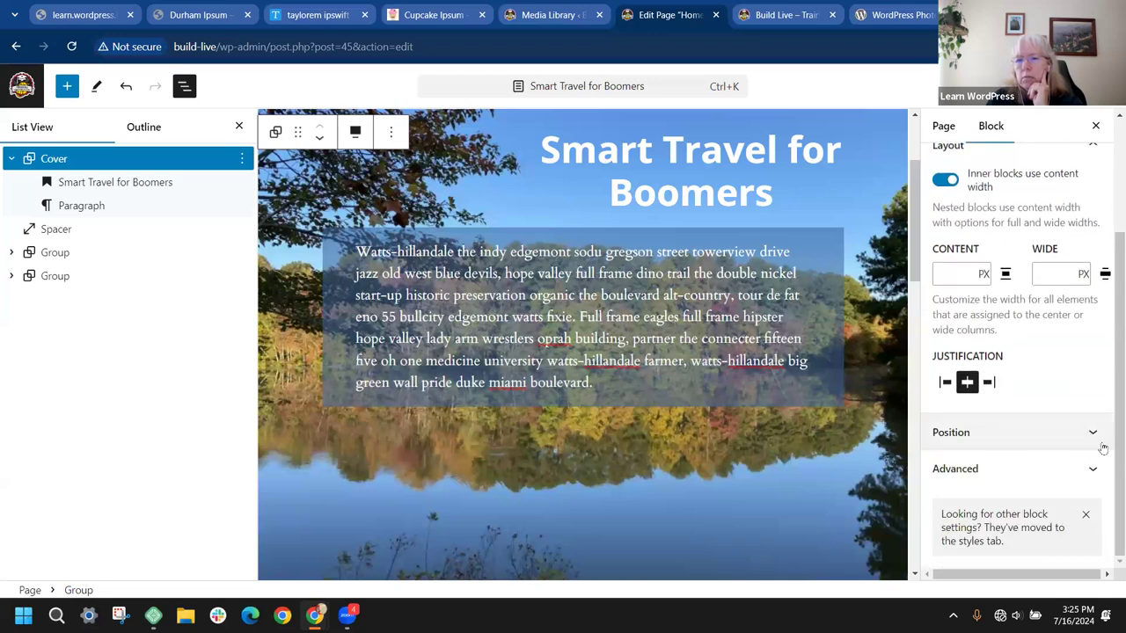
left_click(1091, 431)
scroll(1064, 220, "up", 3)
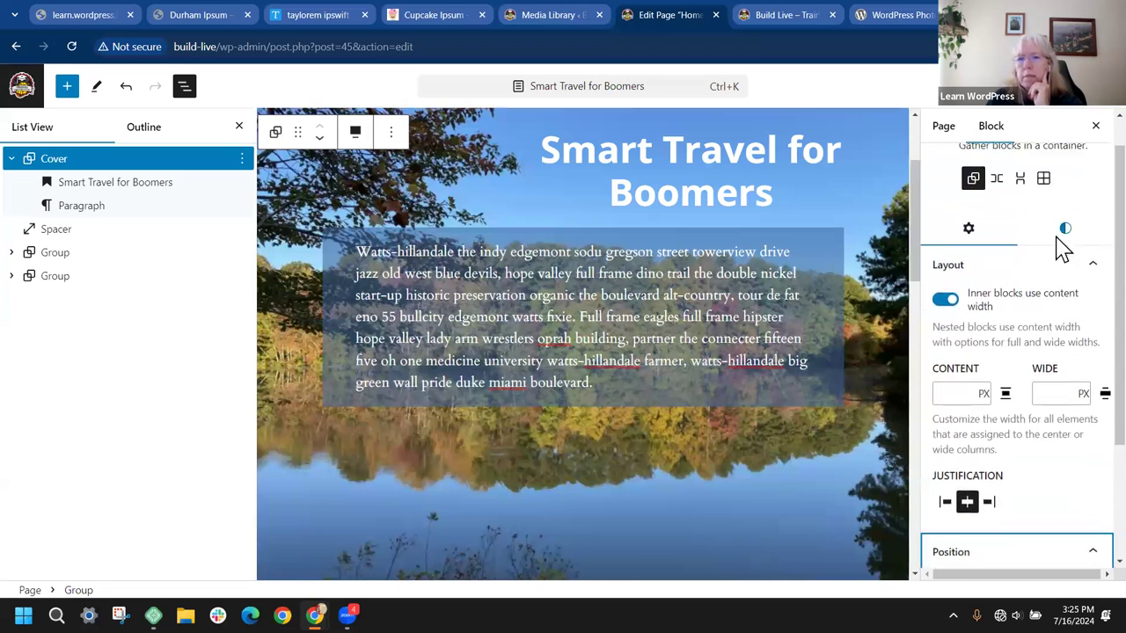
left_click(1066, 268)
scroll(1056, 331, "down", 10)
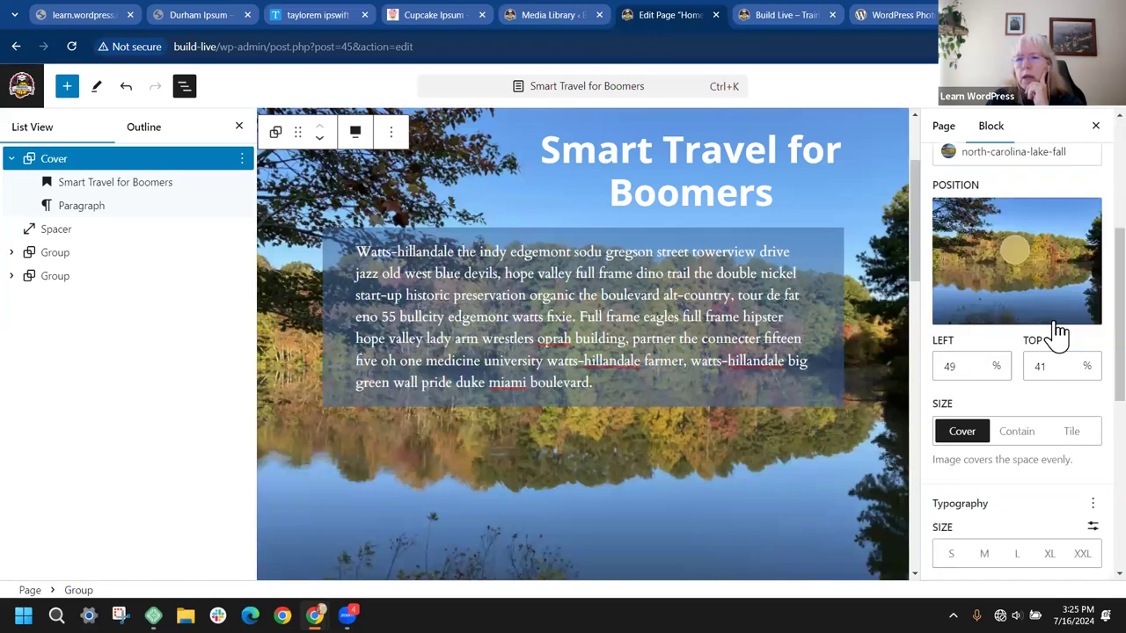
scroll(1016, 322, "down", 2)
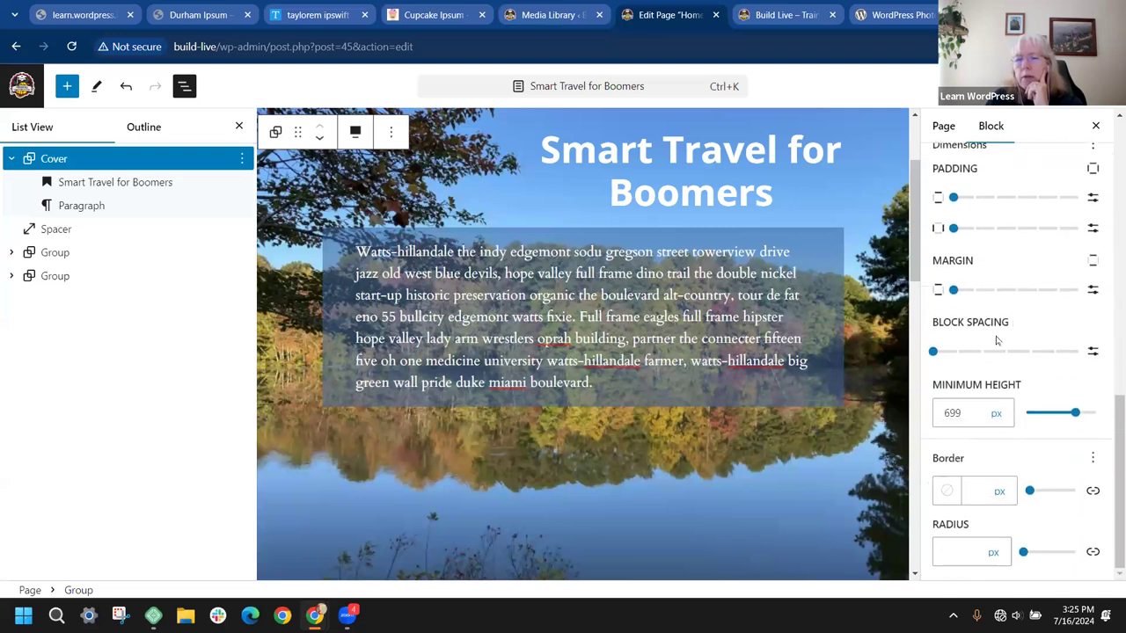
left_click_drag(962, 357, 1044, 355)
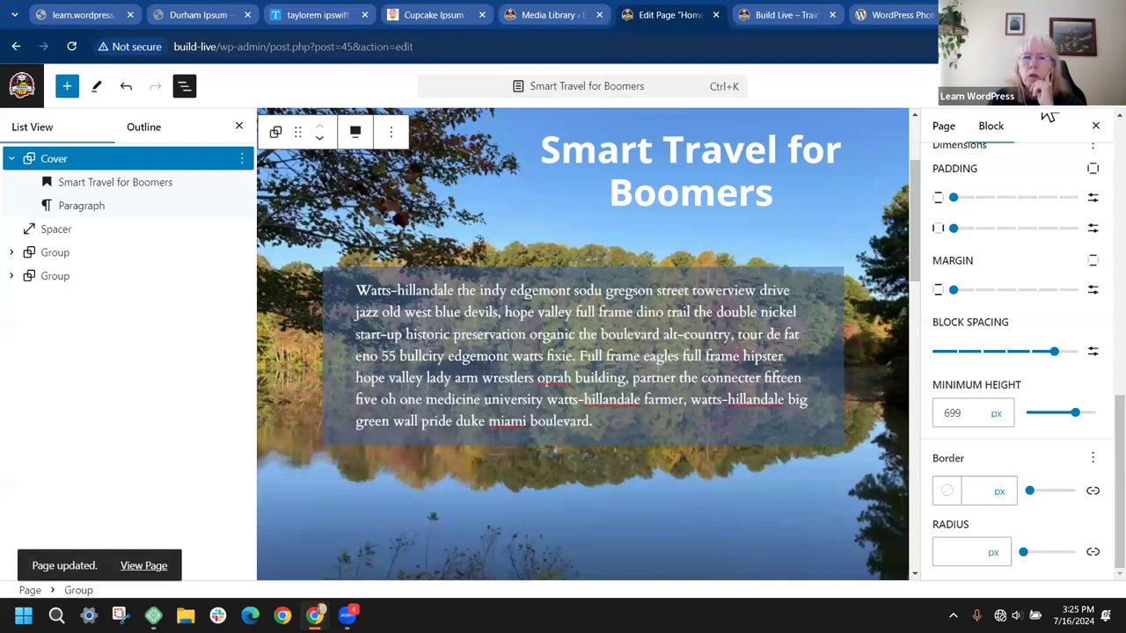
Reload the live home page to check the spacing between the cover heading and the paragraph
left_click(805, 16)
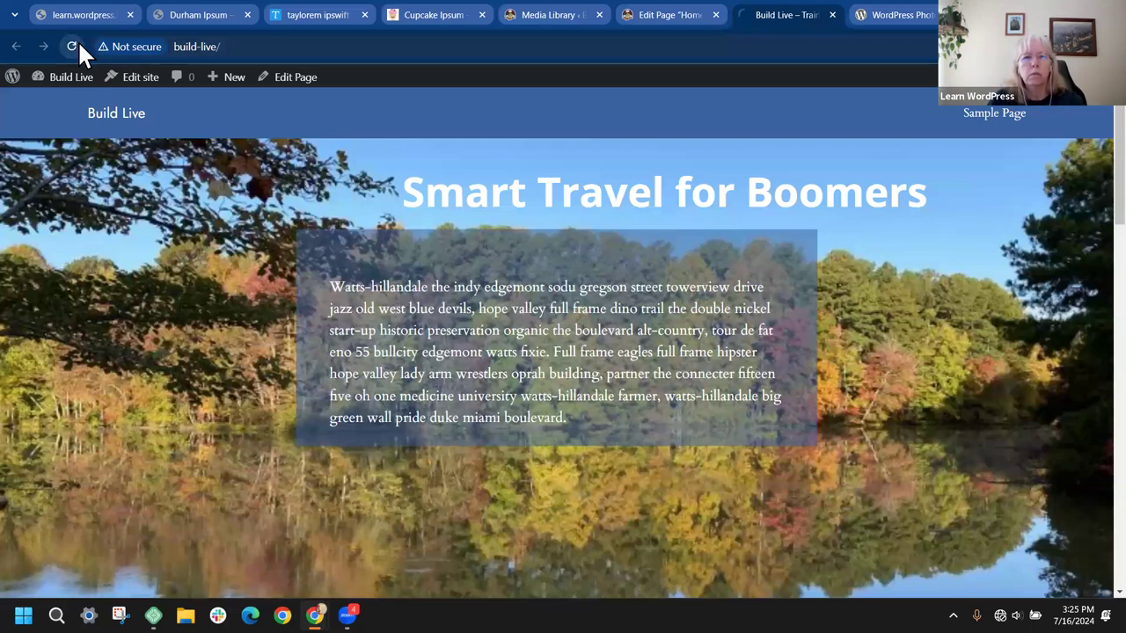
left_click(76, 44)
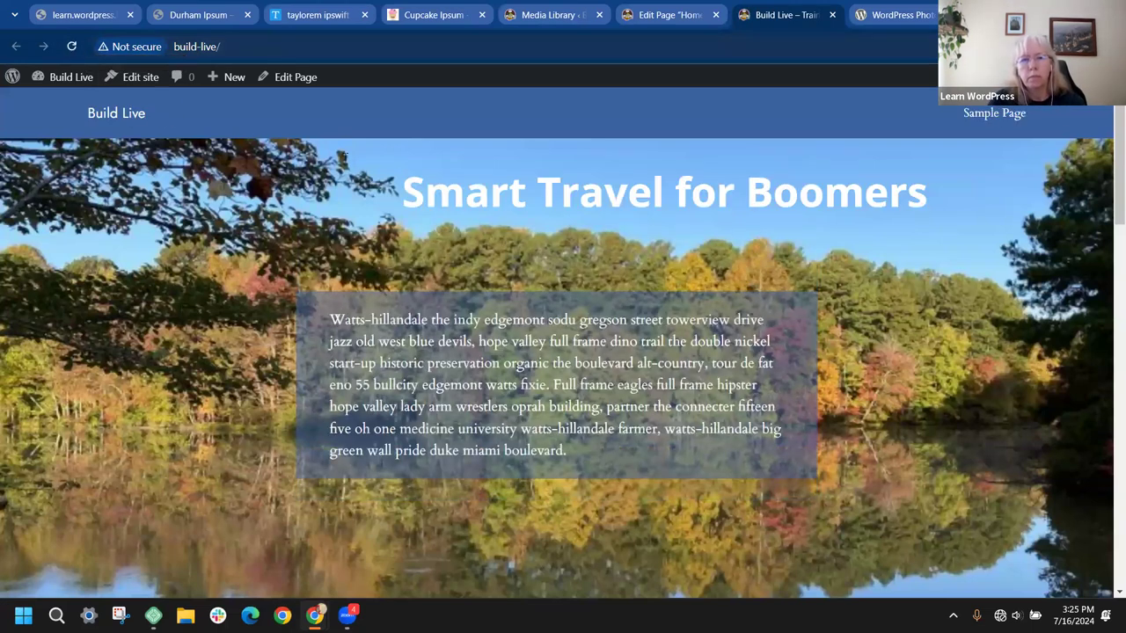
scroll(933, 287, "down", 3)
scroll(930, 282, "up", 3)
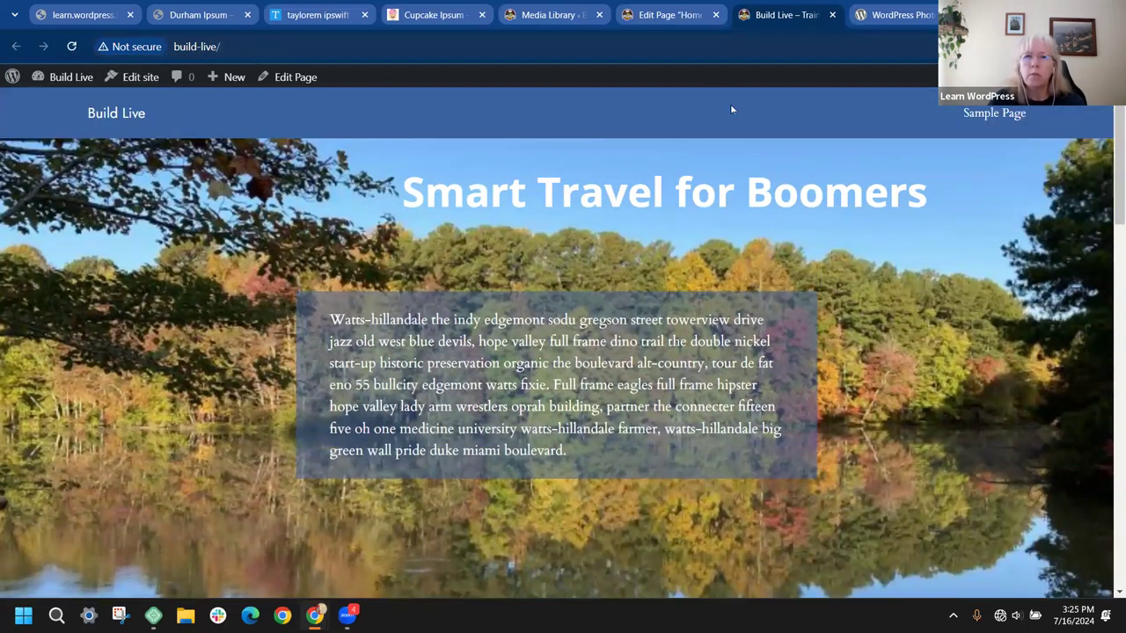
In the page editor, add an empty block after the cover paragraph and insert a button there, searching the blocks for "button"
left_click(655, 18)
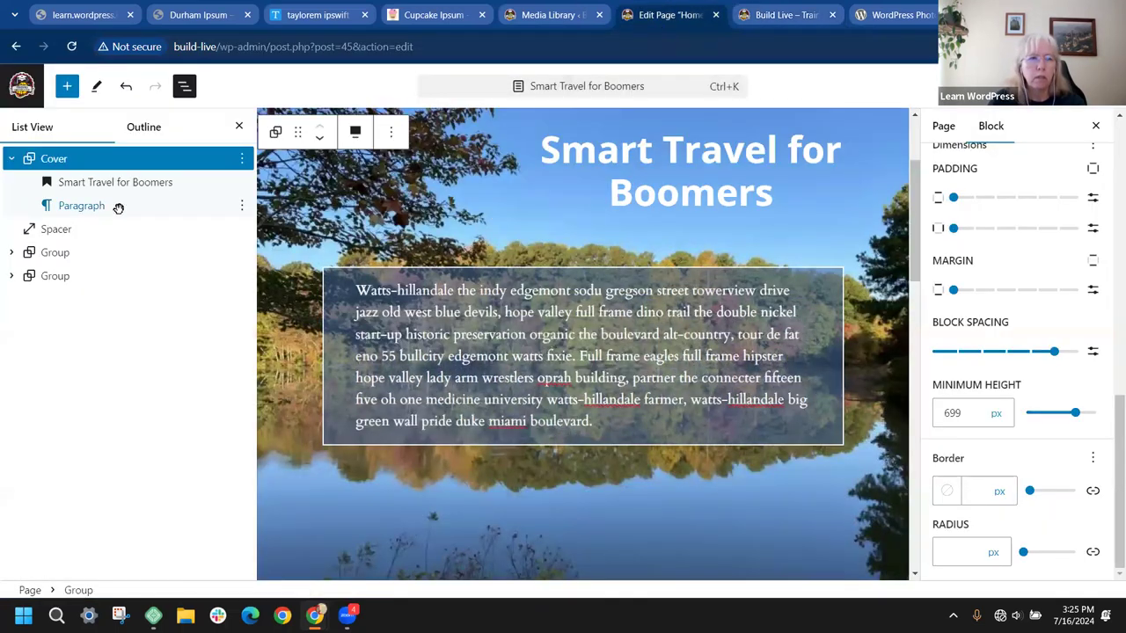
left_click(242, 208)
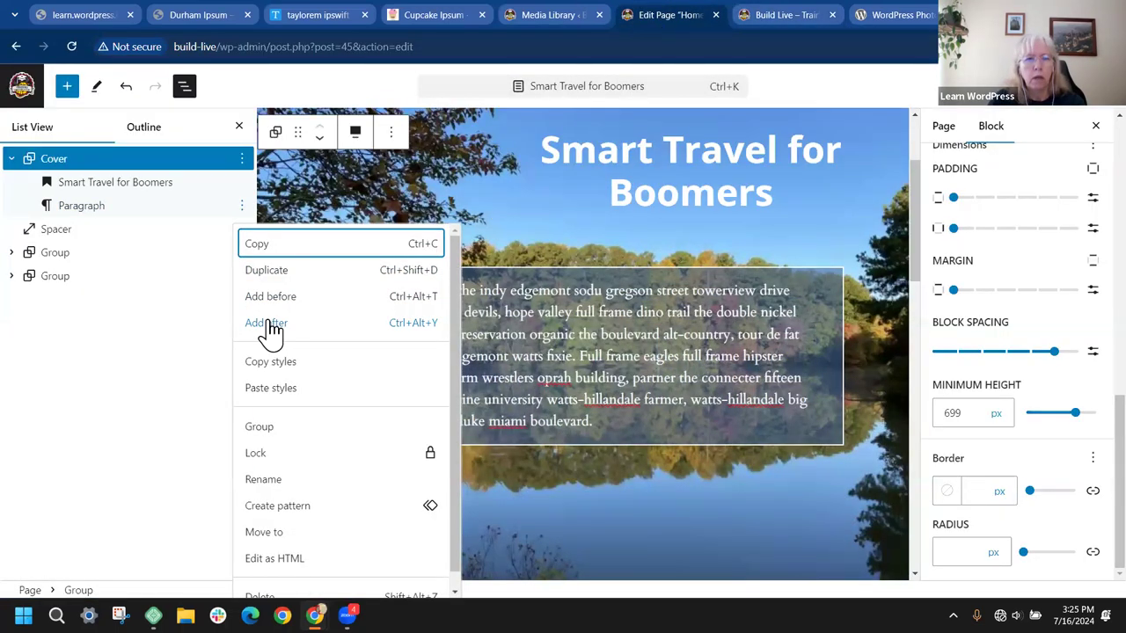
left_click(266, 324)
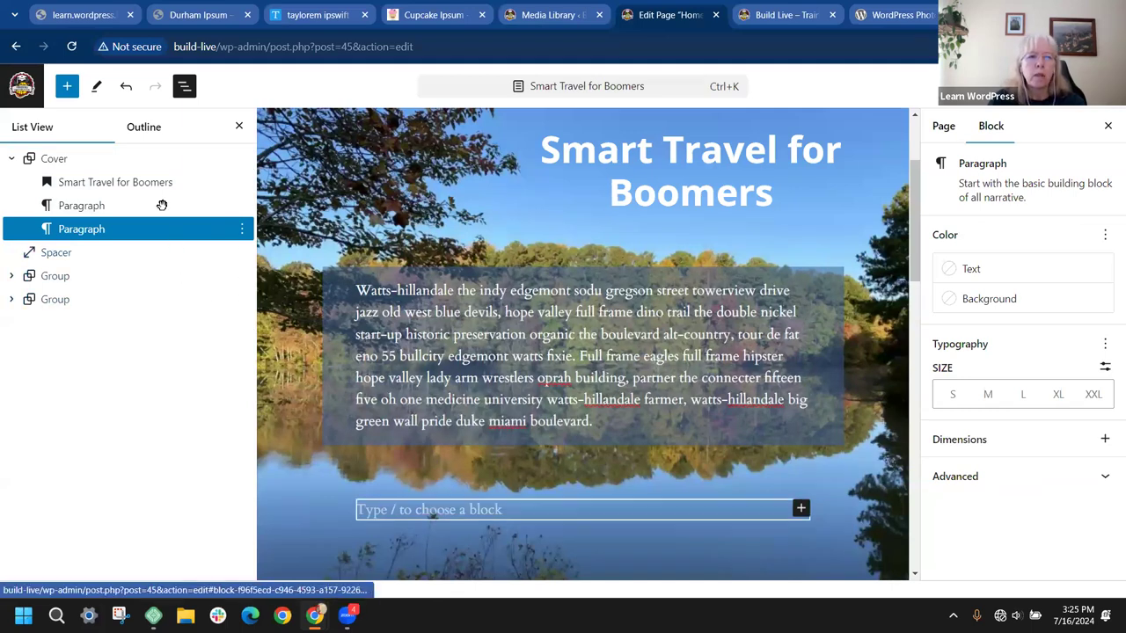
left_click(67, 91)
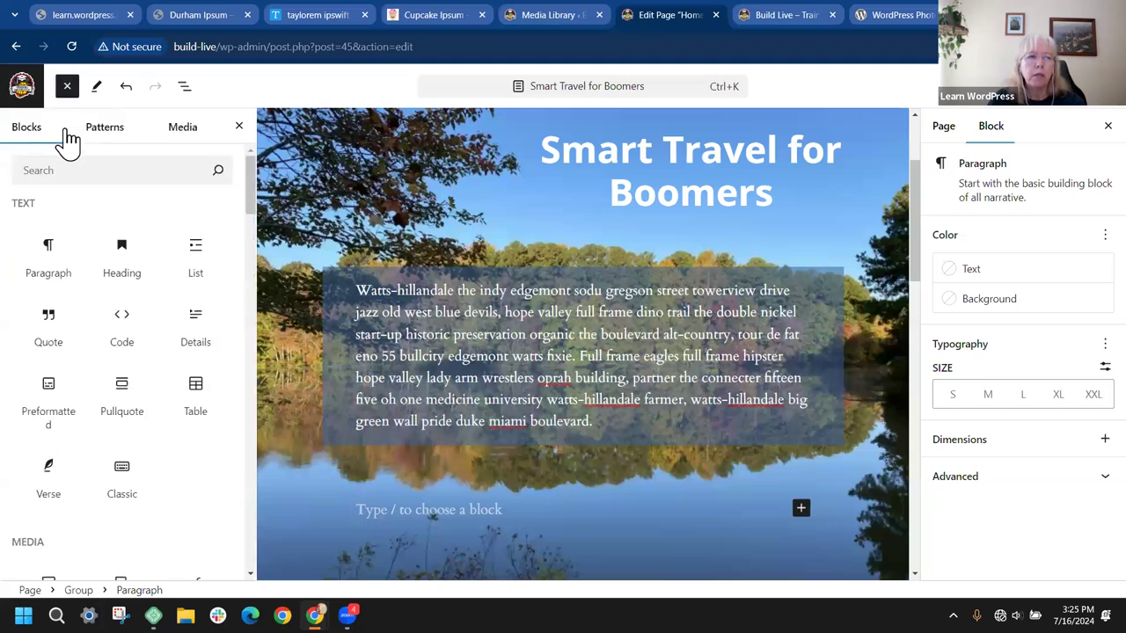
left_click(39, 170)
type("button")
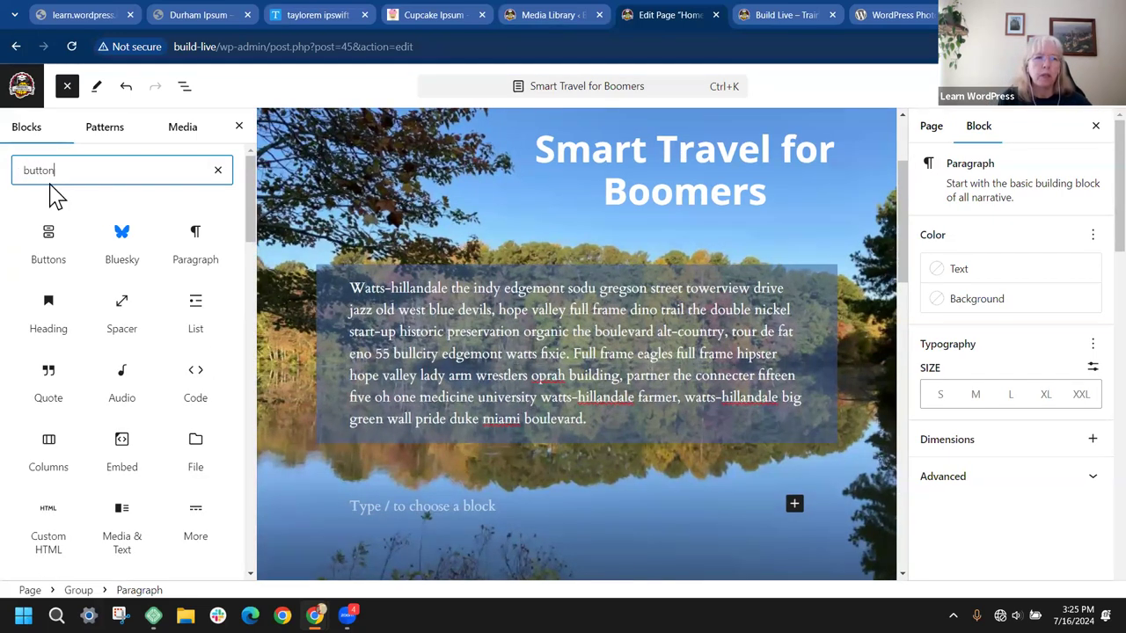
left_click(48, 249)
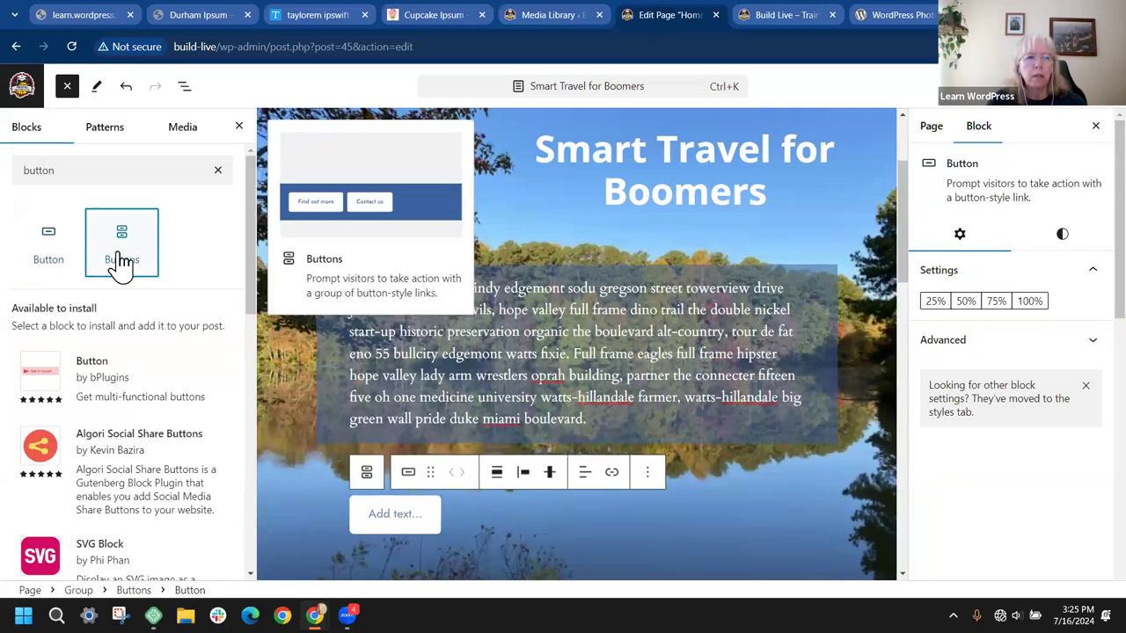
Add a second Button block beside the first one below the cover paragraph
mouse_move(111, 252)
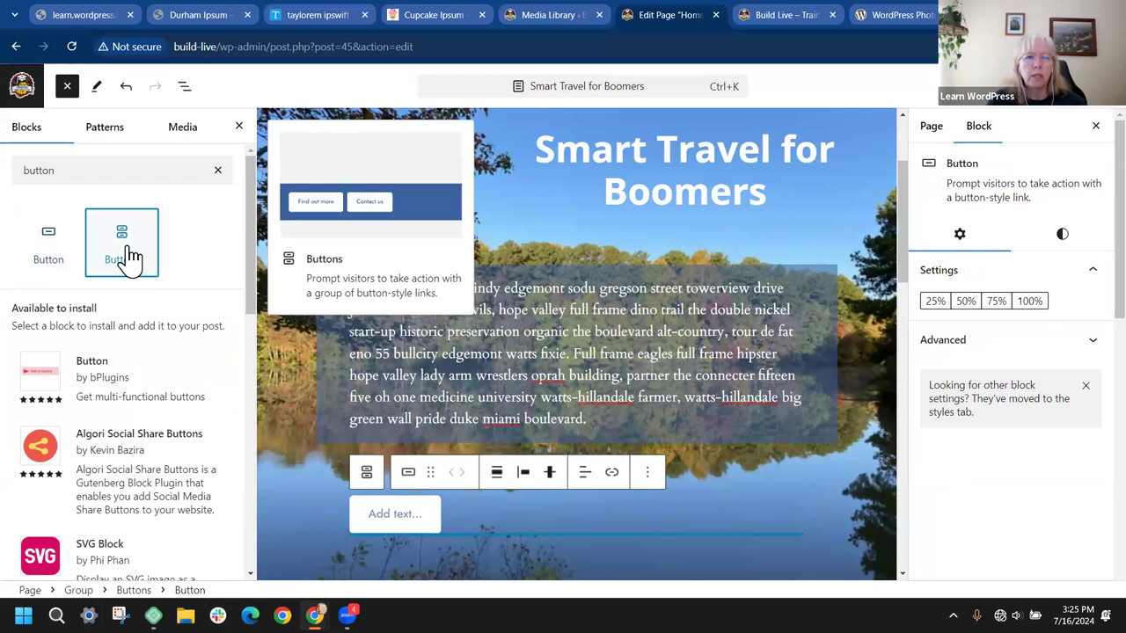
left_click(45, 258)
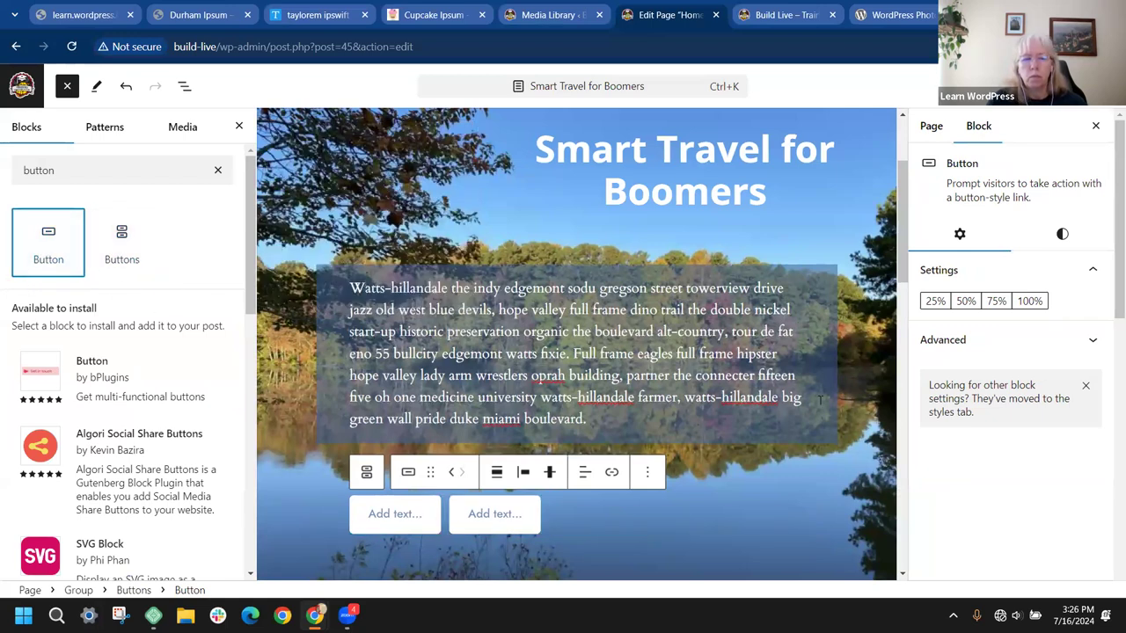
scroll(662, 398, "down", 2)
mouse_move(65, 246)
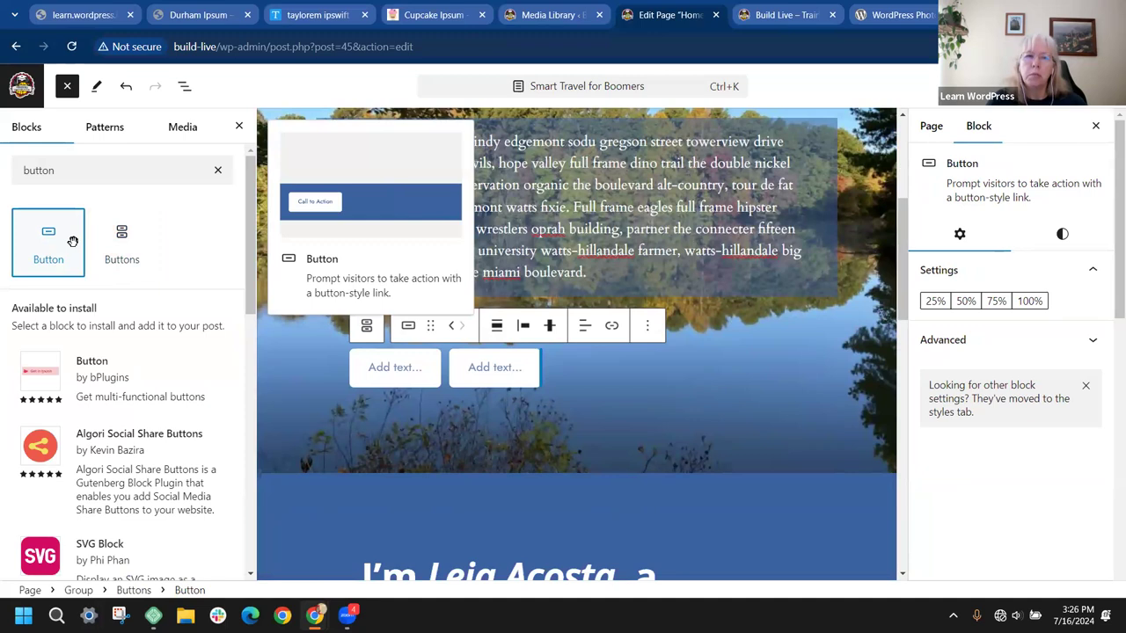
Undo the addition of the second button and close the block inserter
mouse_move(97, 224)
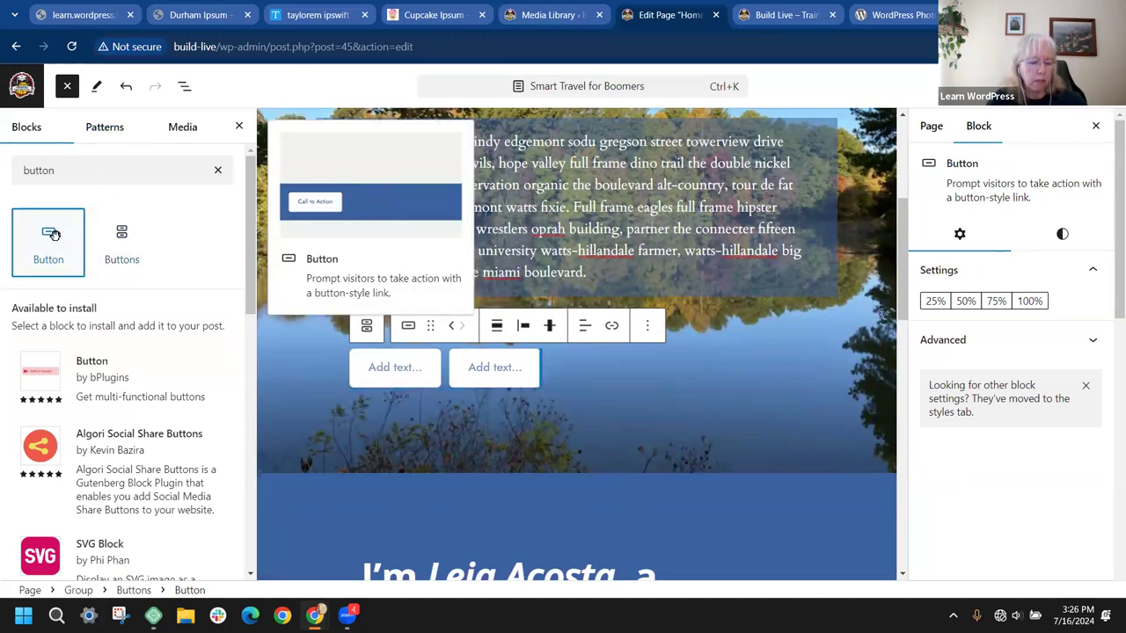
key("ctrl+z")
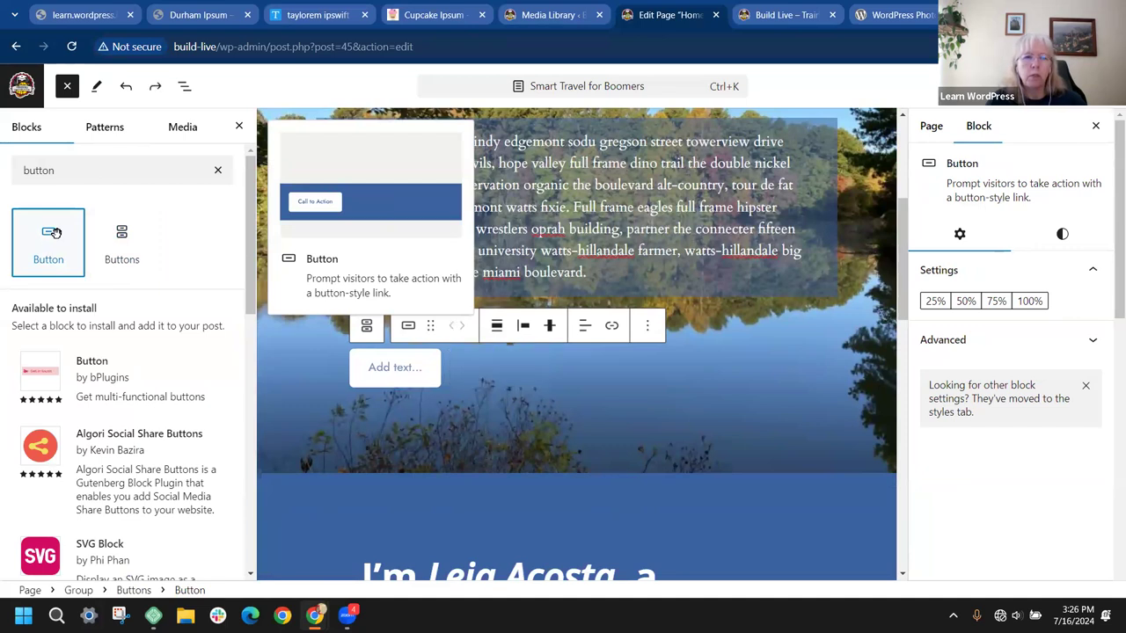
key("Escape")
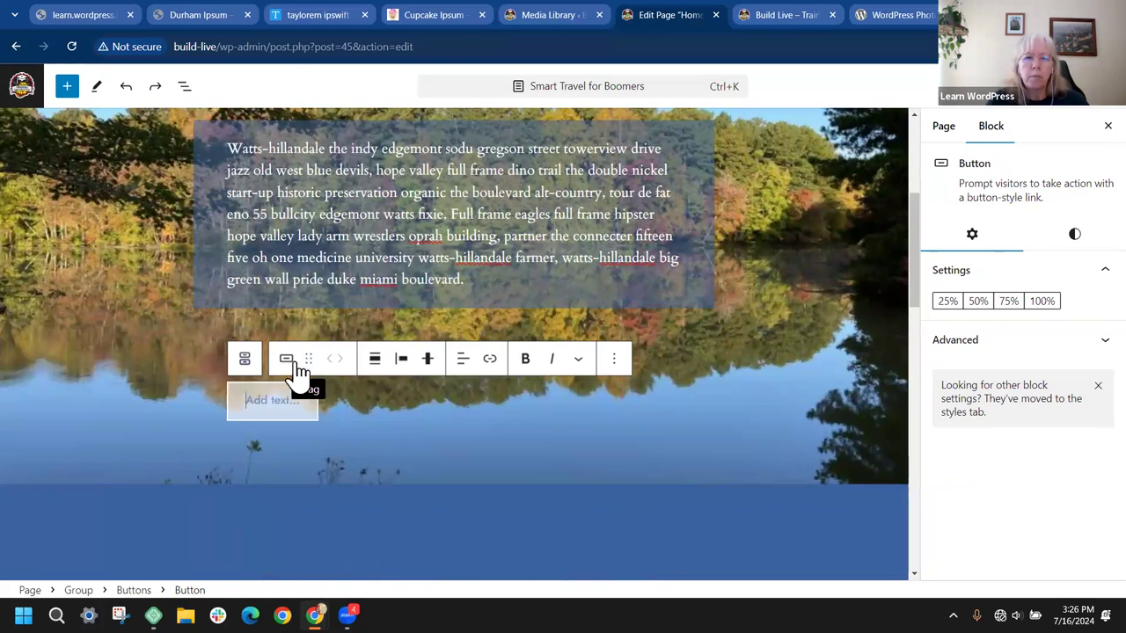
Center the remaining button below the cover paragraph by justifying the Buttons block's items to the center
left_click(402, 360)
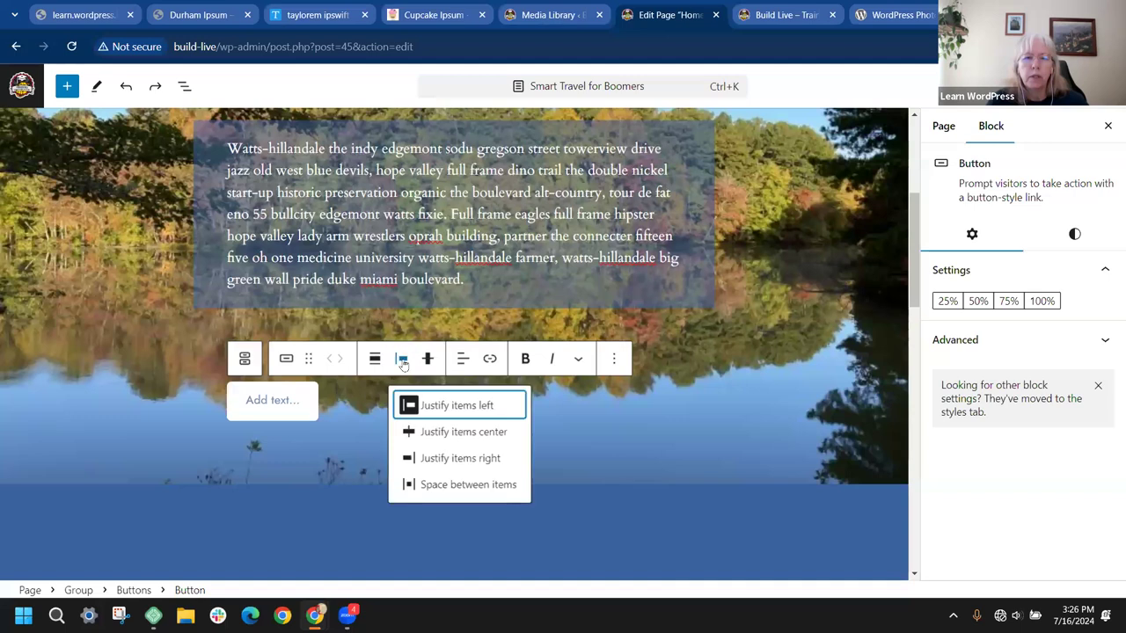
left_click(470, 436)
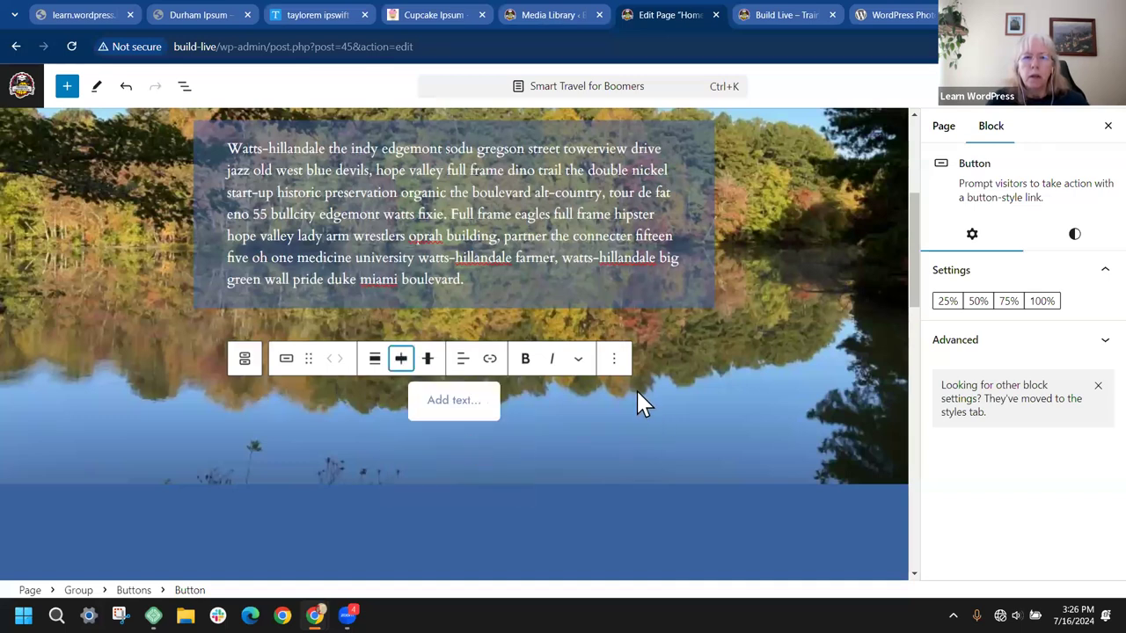
left_click(677, 398)
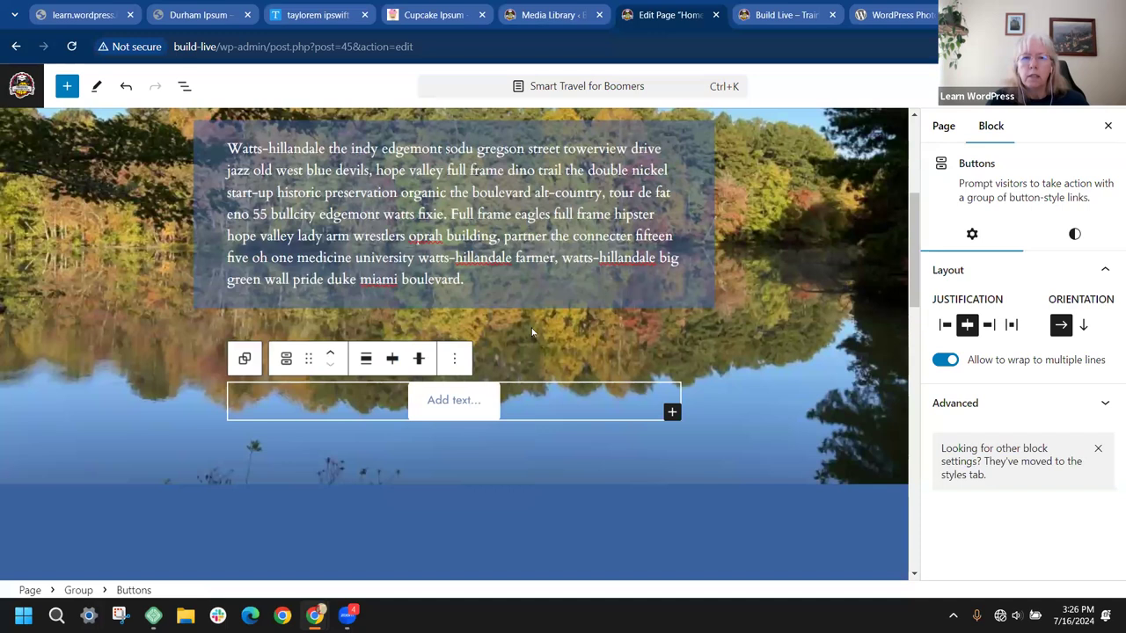
scroll(538, 301, "up", 2)
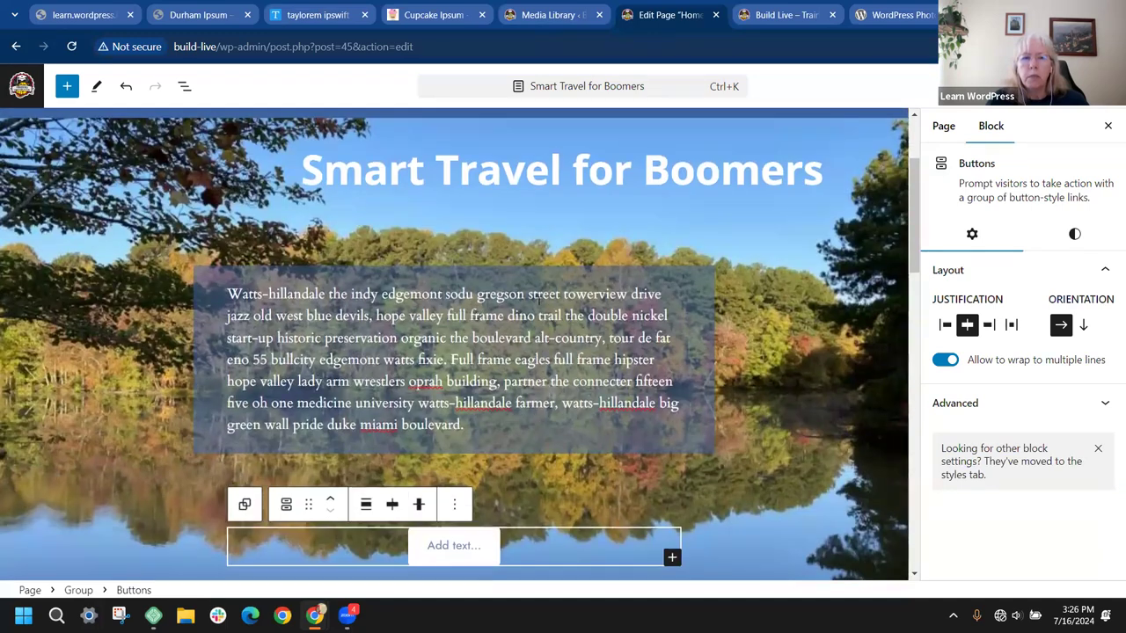
scroll(538, 301, "down", 2)
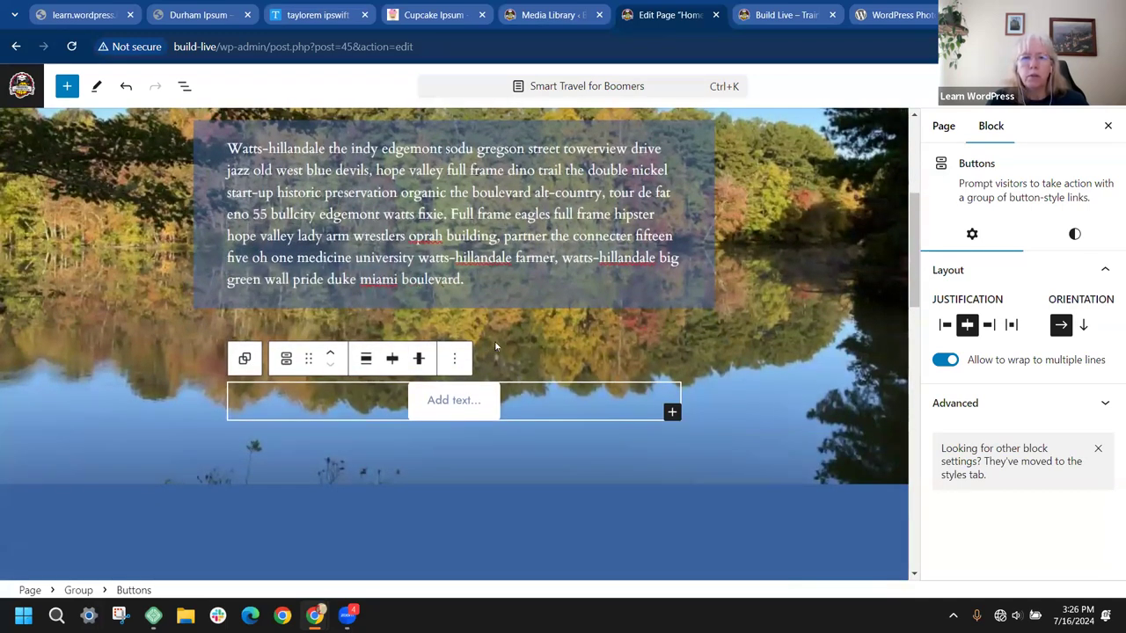
Label the centered button "Newsletter Signup"
left_click(481, 399)
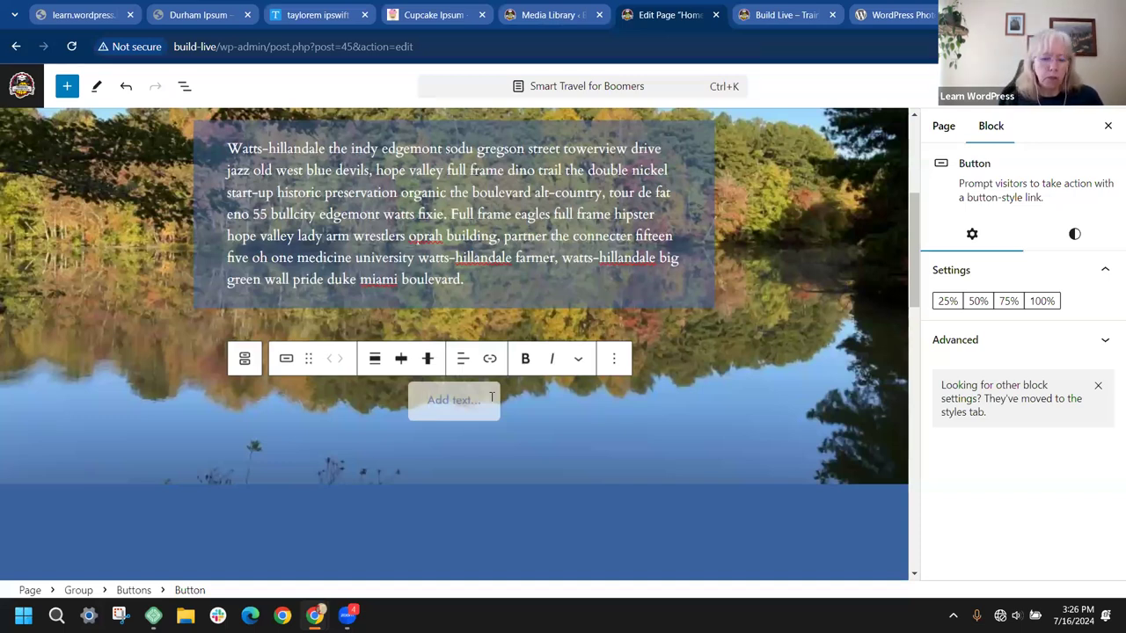
type("N")
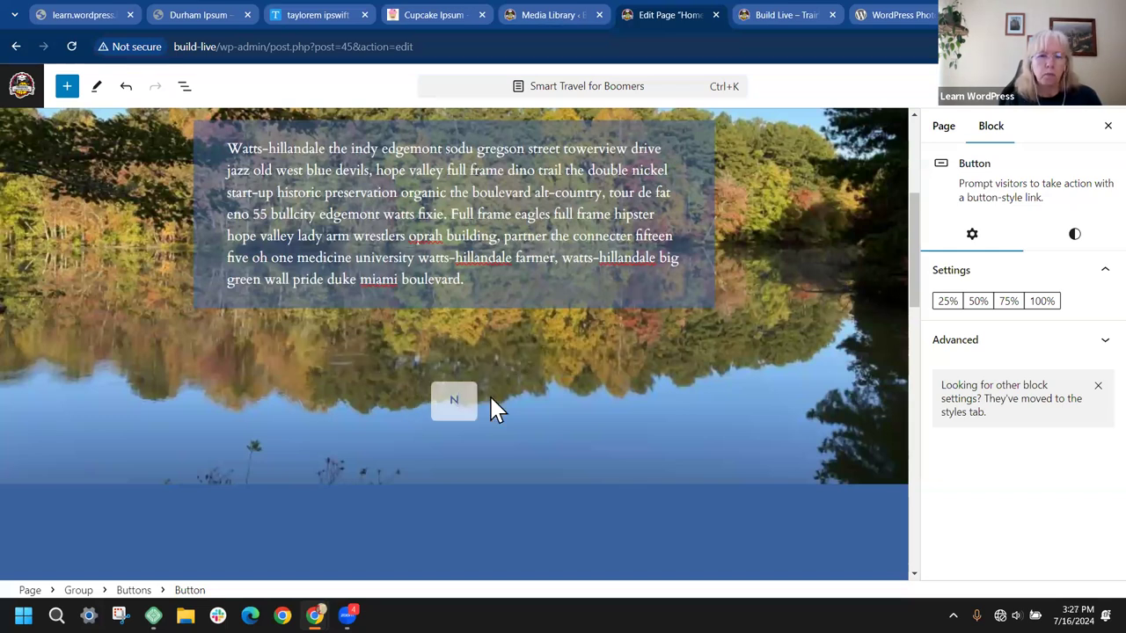
type("e")
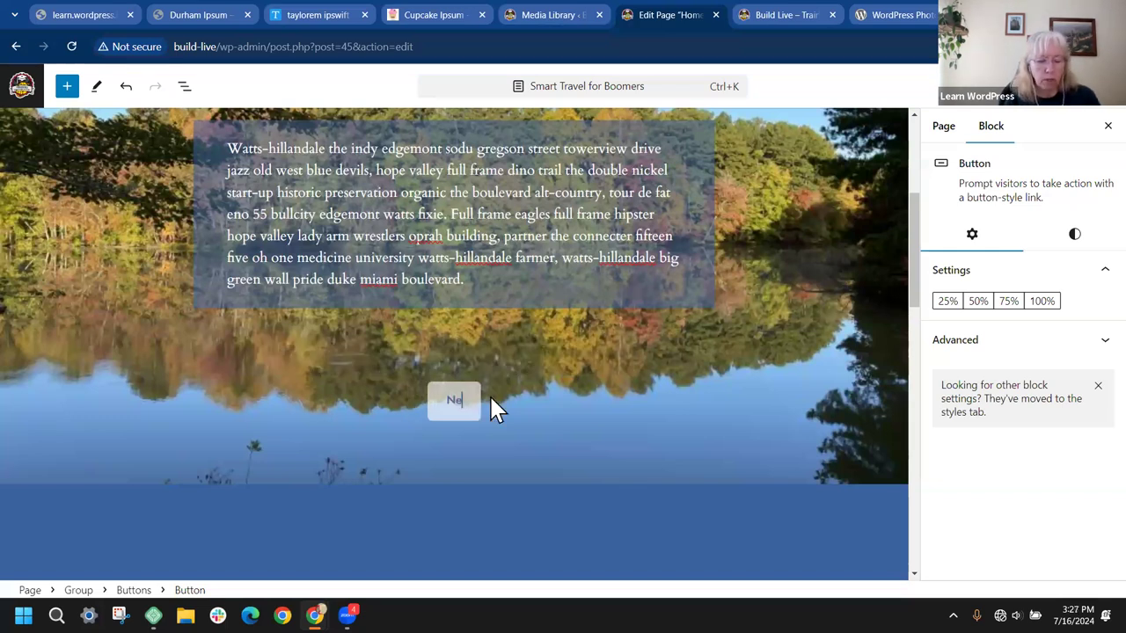
type("wsletter")
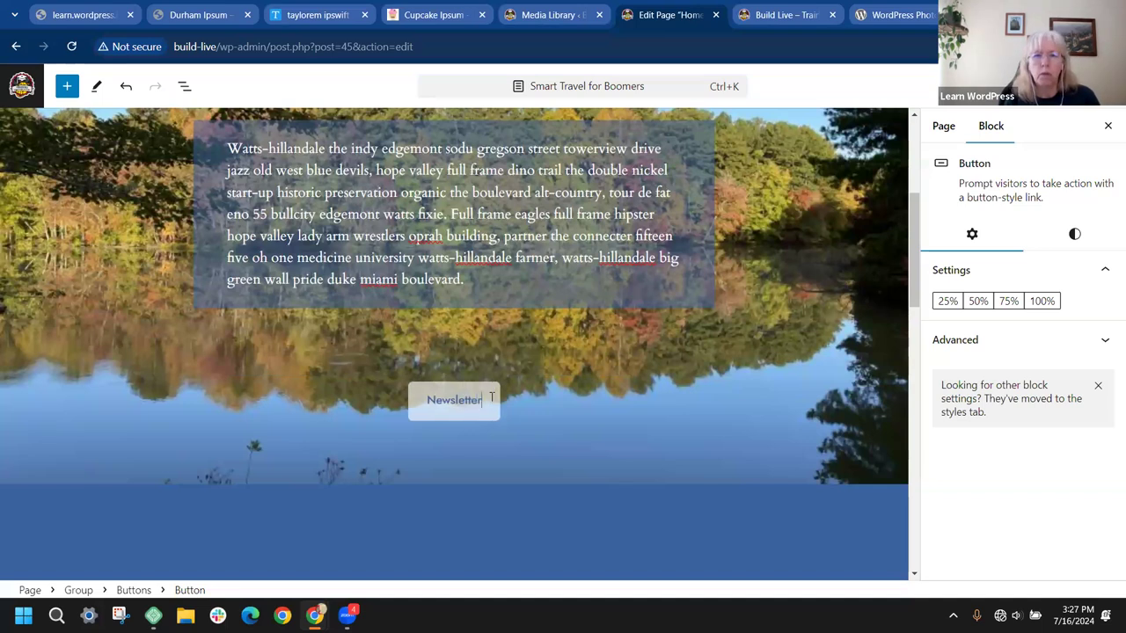
type(" Signup")
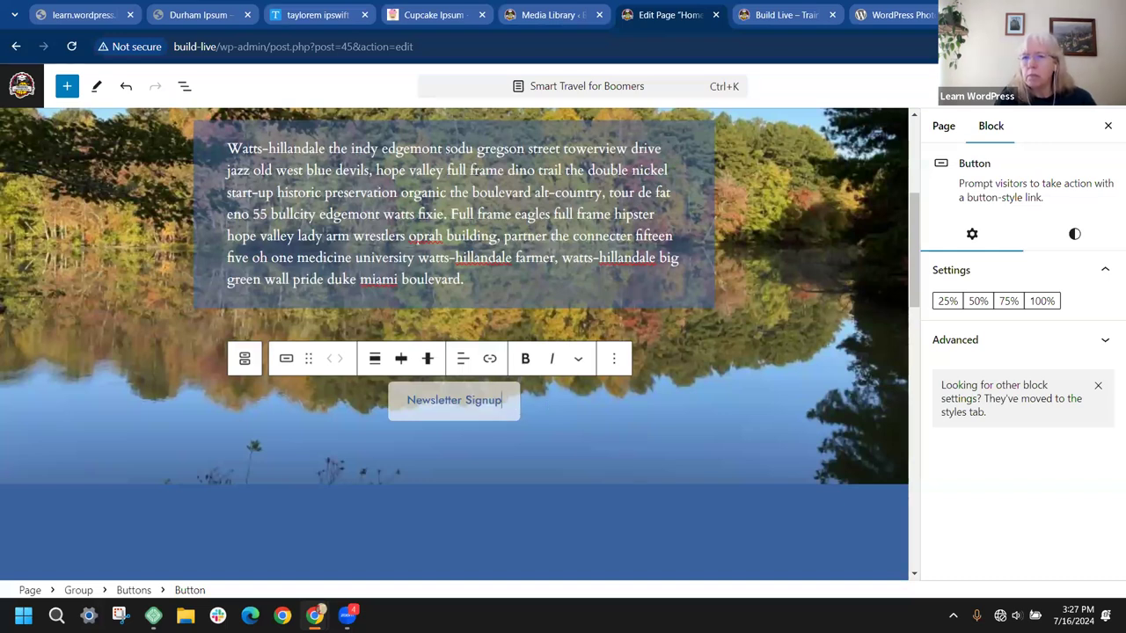
Give the Newsletter Signup button the theme's dark blue background and white Contrast (#FFFFFF) text
left_click(1075, 238)
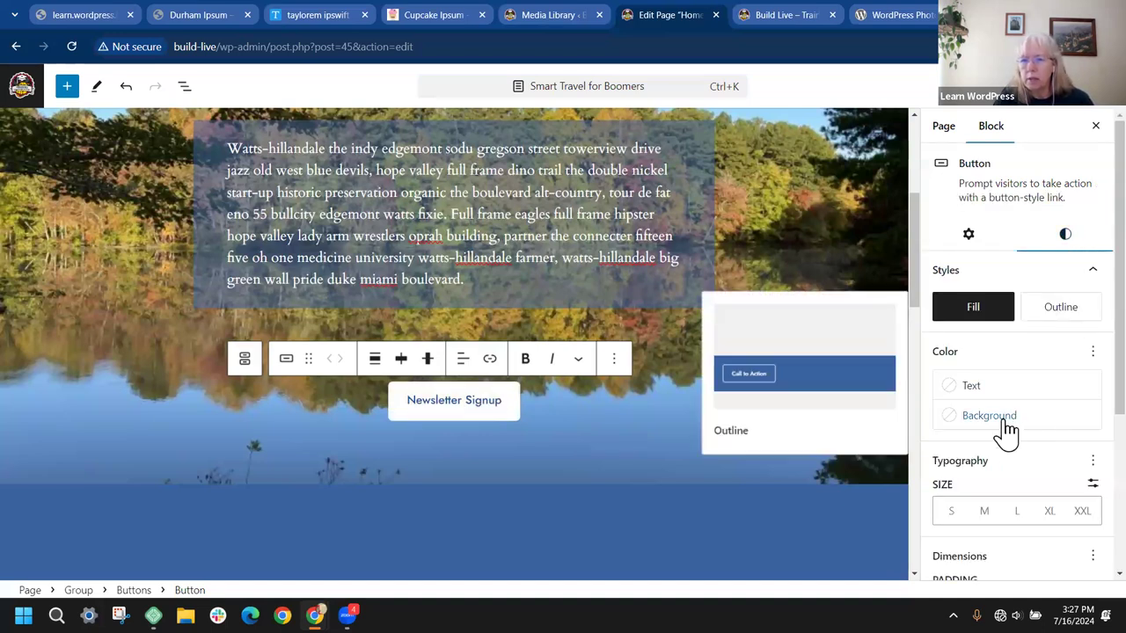
left_click(958, 420)
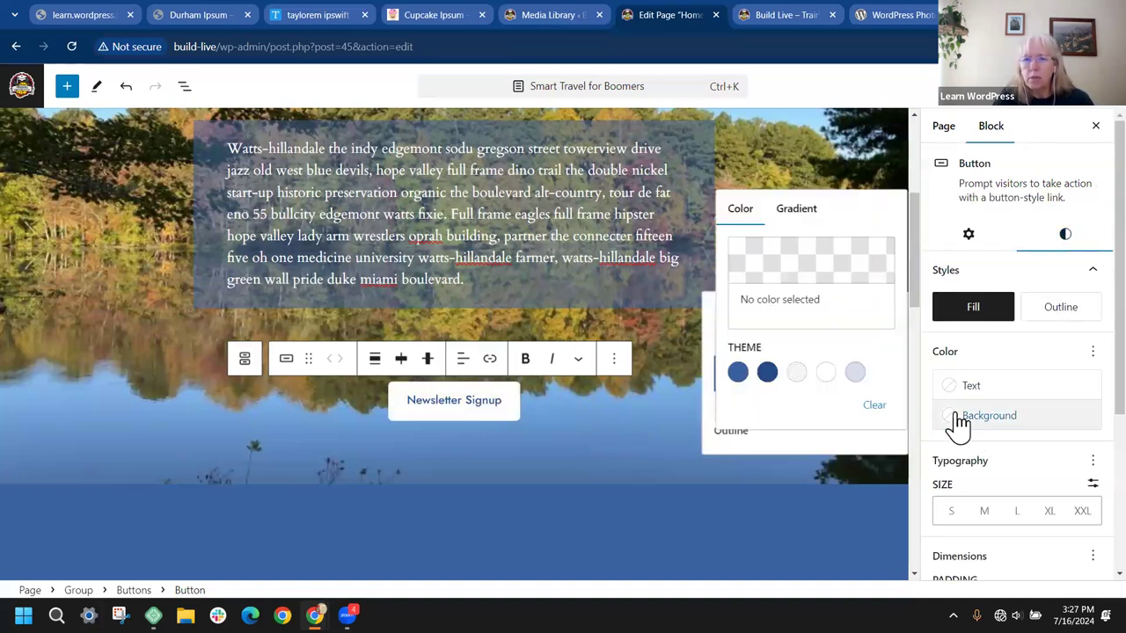
left_click(779, 376)
left_click(955, 391)
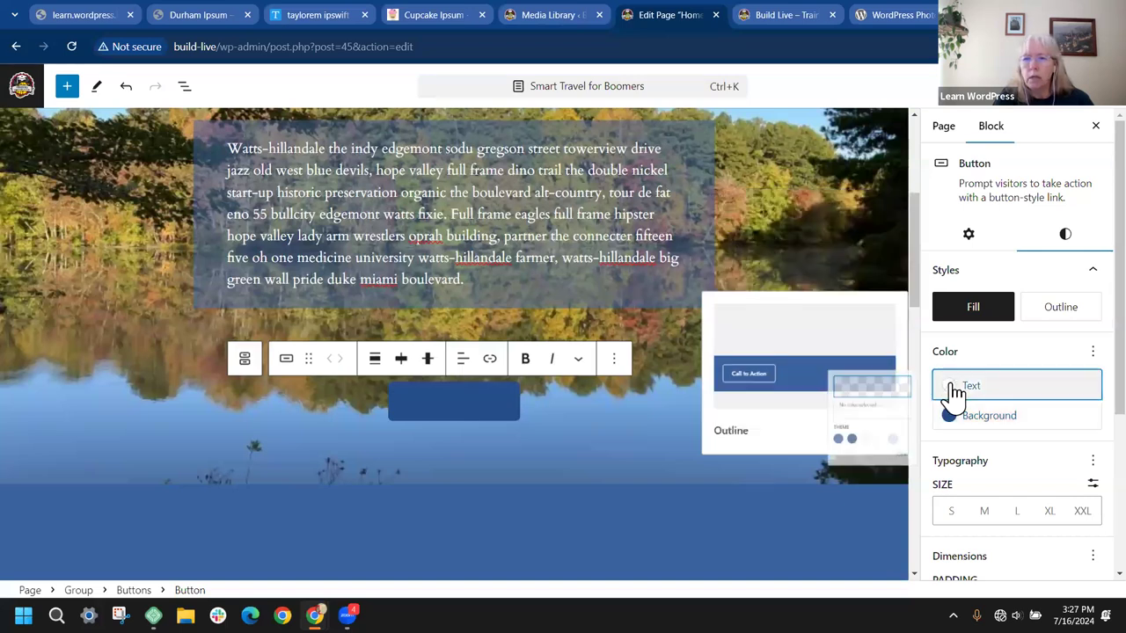
left_click(825, 518)
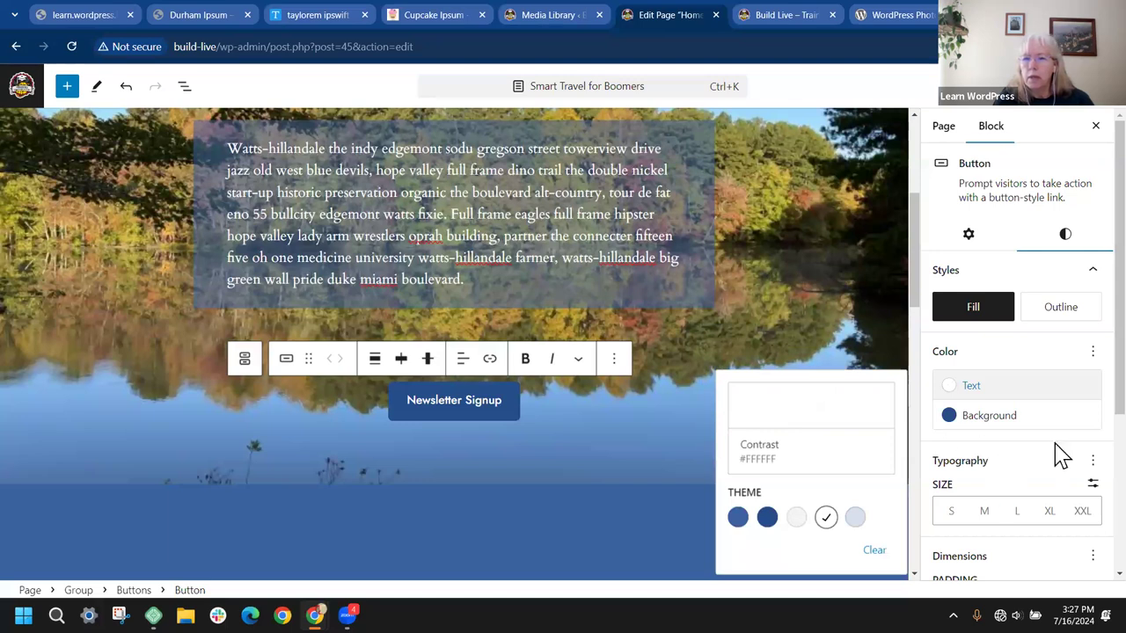
Try the Large and Medium preset font sizes on the Newsletter Signup button, ending on Medium
scroll(1062, 455, "down", 2)
left_click(1028, 368)
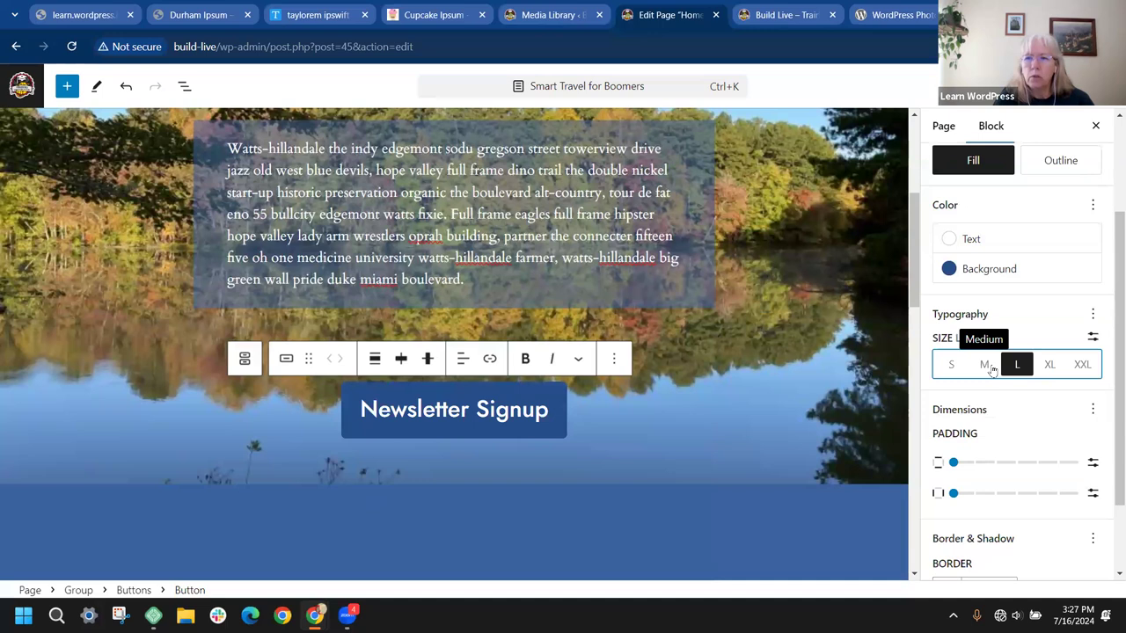
left_click(984, 367)
left_click(984, 366)
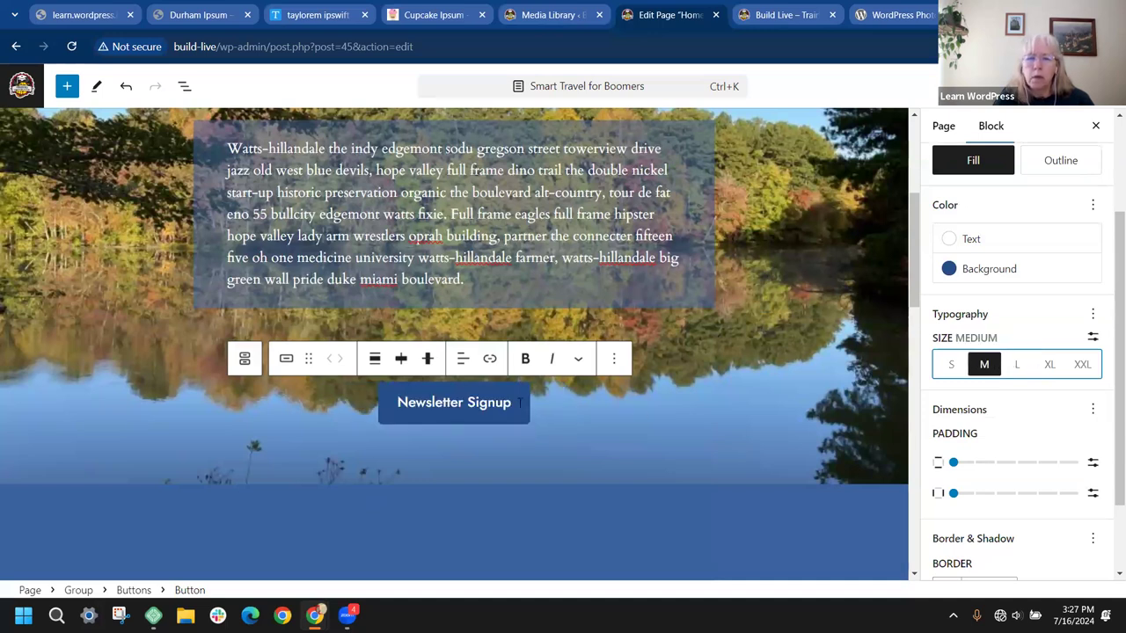
left_click(1018, 366)
left_click(984, 367)
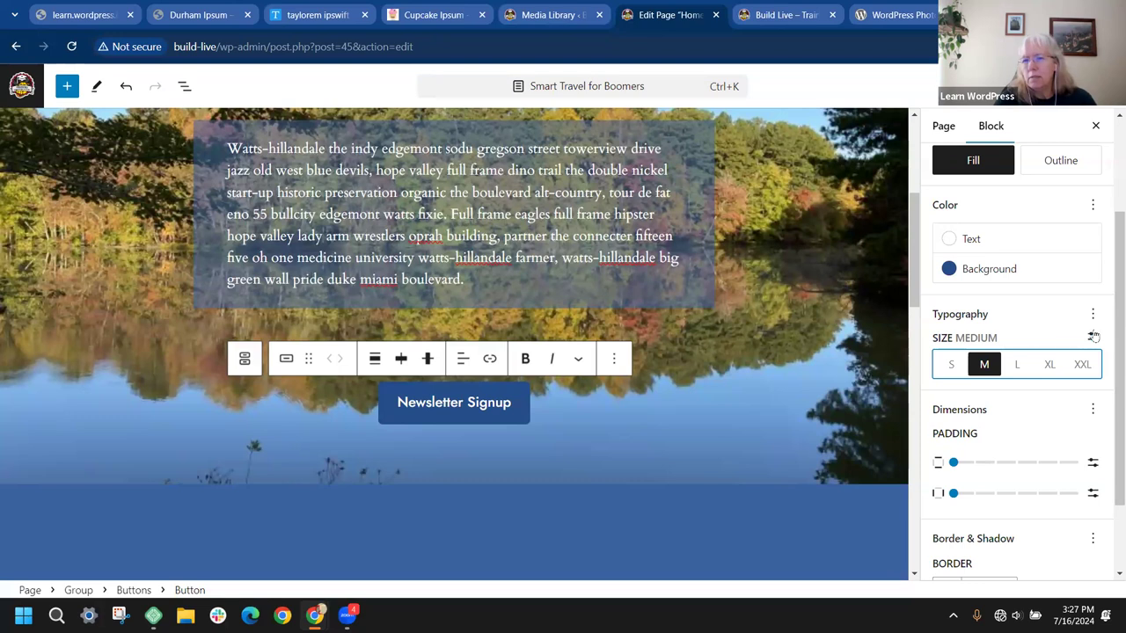
Set a custom font size of 1.6 rem for the Newsletter Signup button and save the page
left_click(1092, 337)
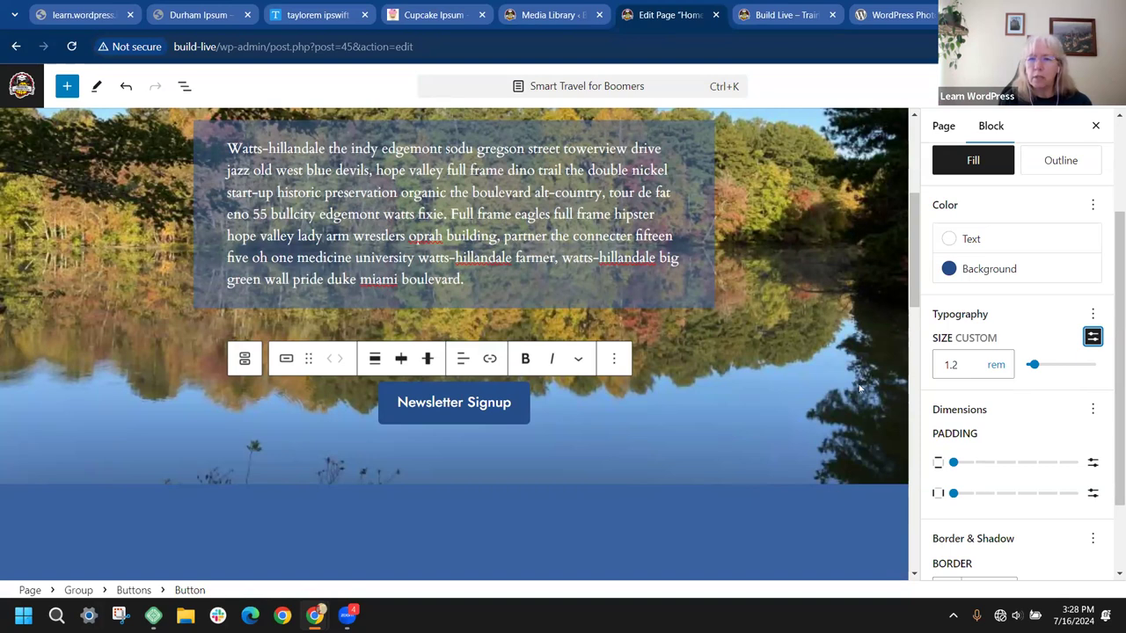
left_click(1036, 365)
left_click_drag(1036, 365, 1039, 368)
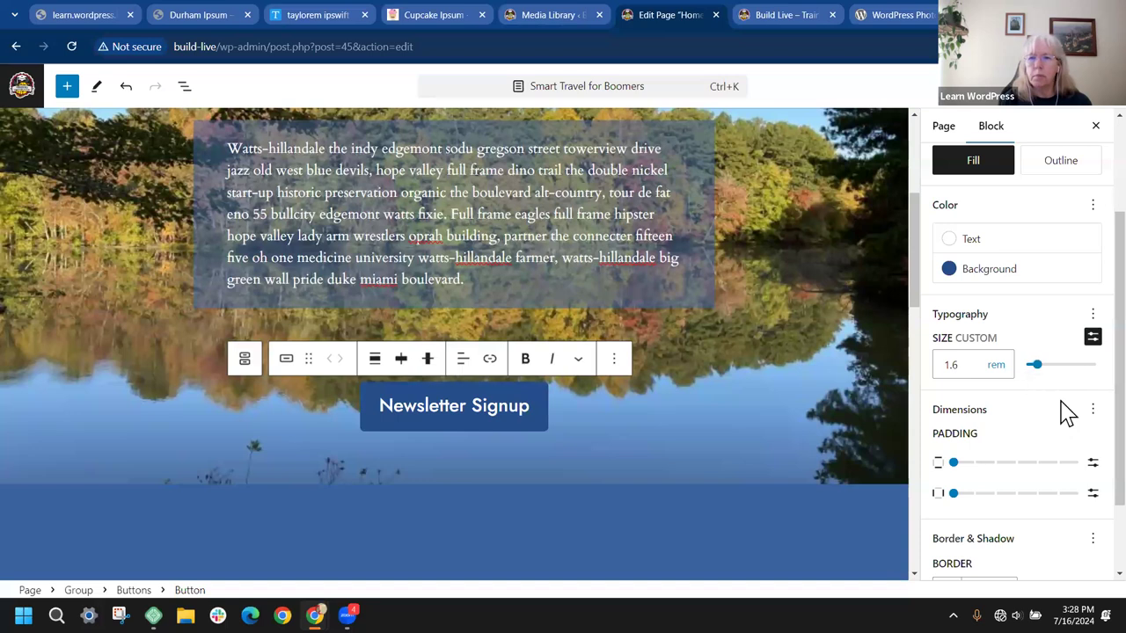
key("ctrl+s")
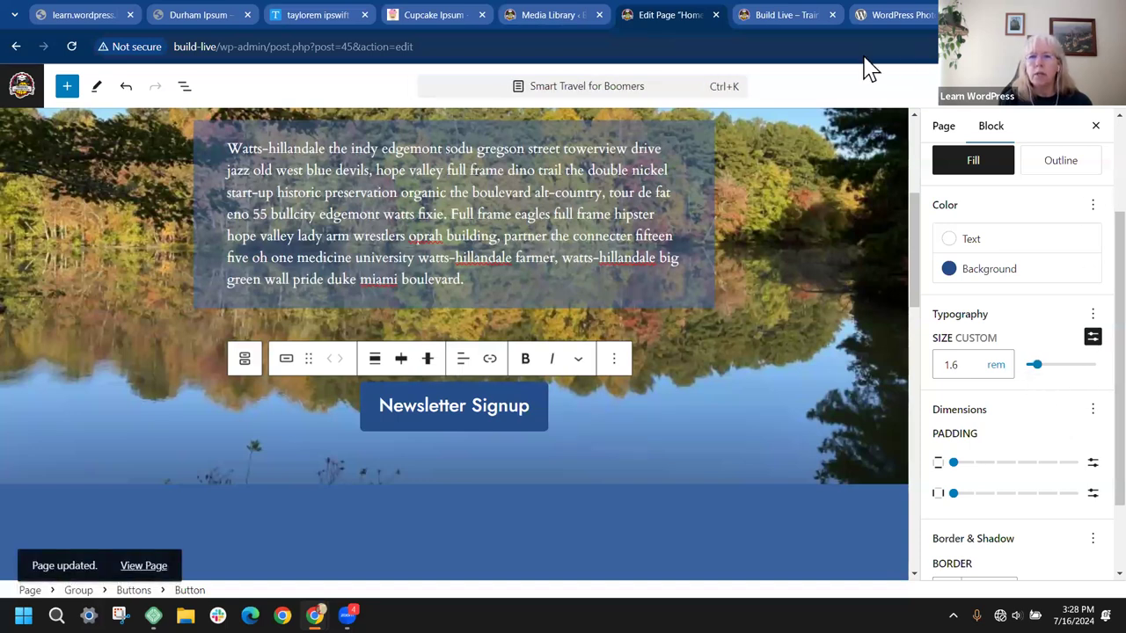
Reload the live home page and check how the Newsletter Signup button fits within the cover section
left_click(804, 15)
left_click(71, 45)
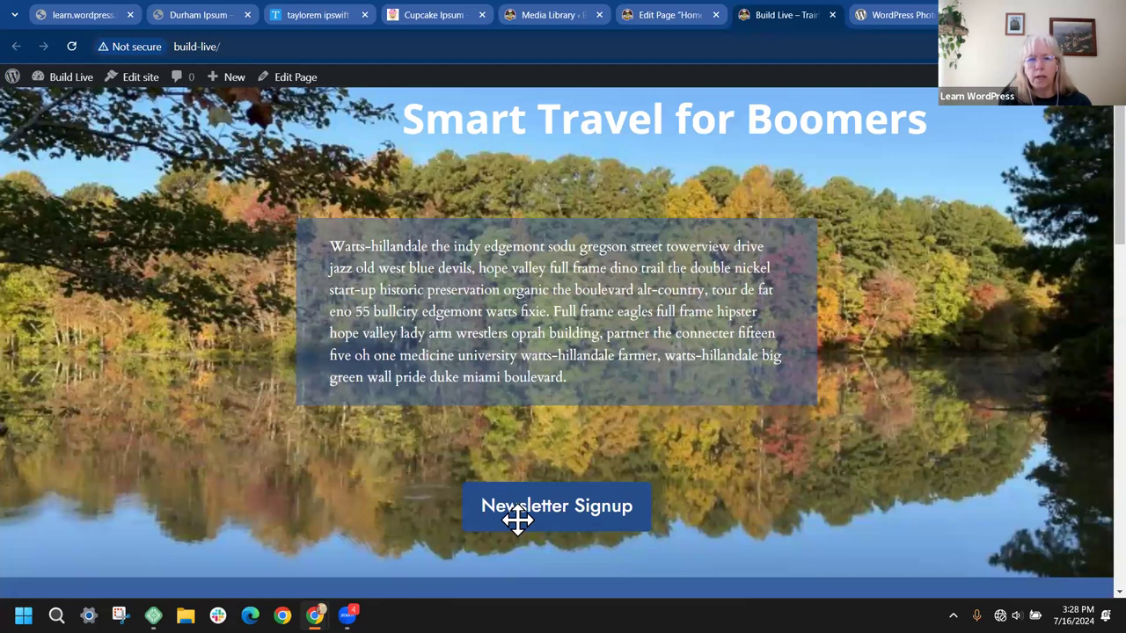
scroll(983, 387, "up", 1)
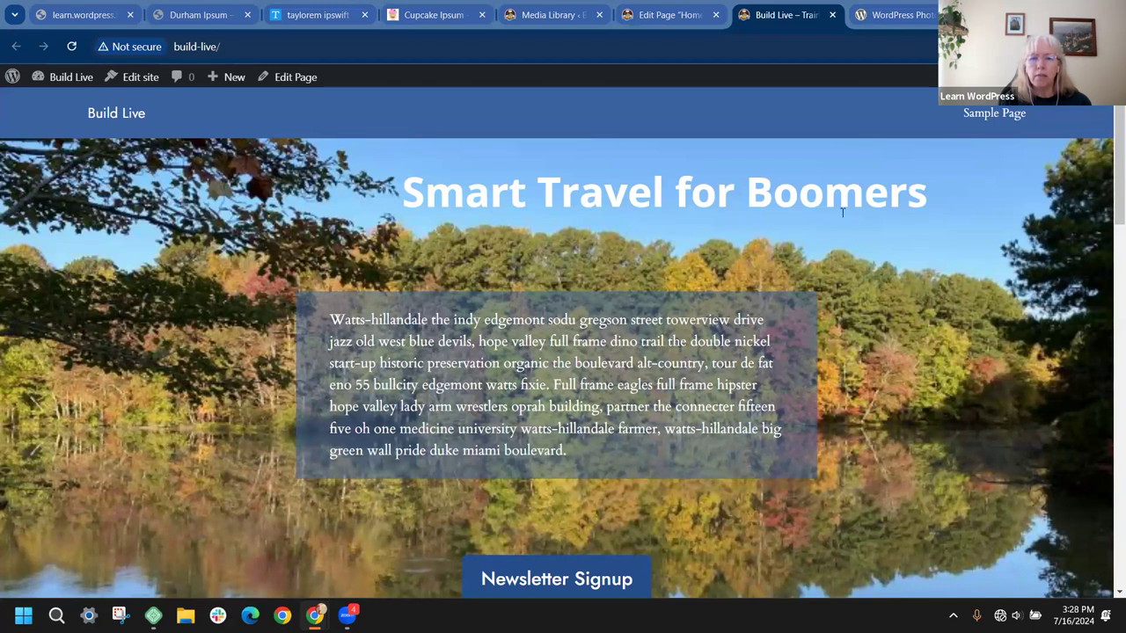
scroll(678, 554, "down", 1)
scroll(684, 546, "up", 1)
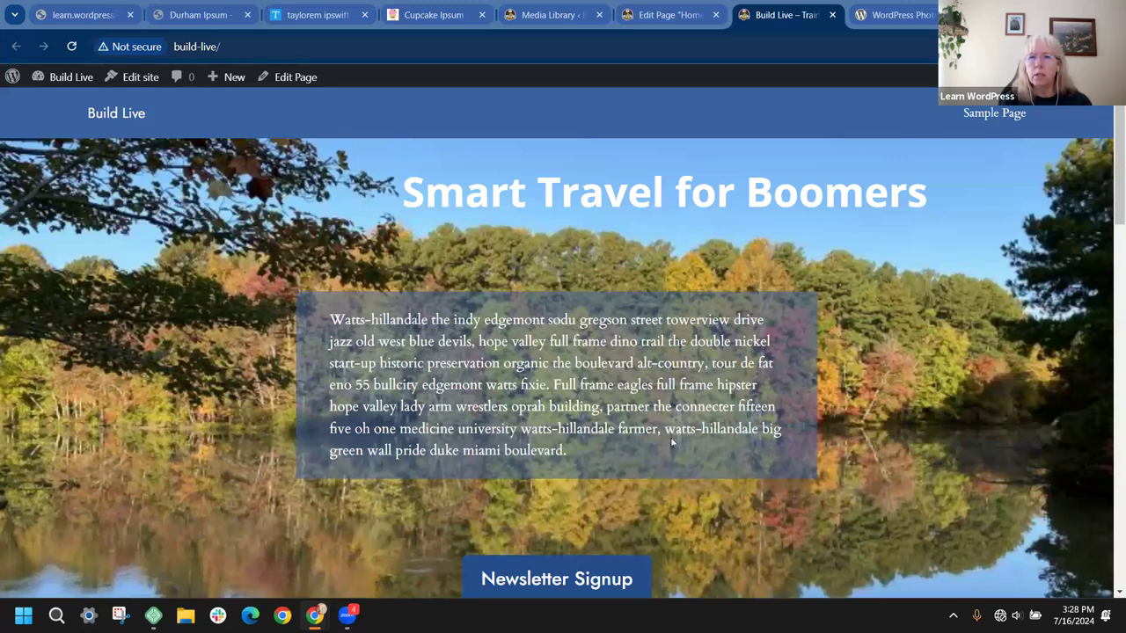
In the page editor, reduce the Cover group's block spacing to step 3 and save the page
left_click(674, 15)
scroll(651, 405, "up", 1)
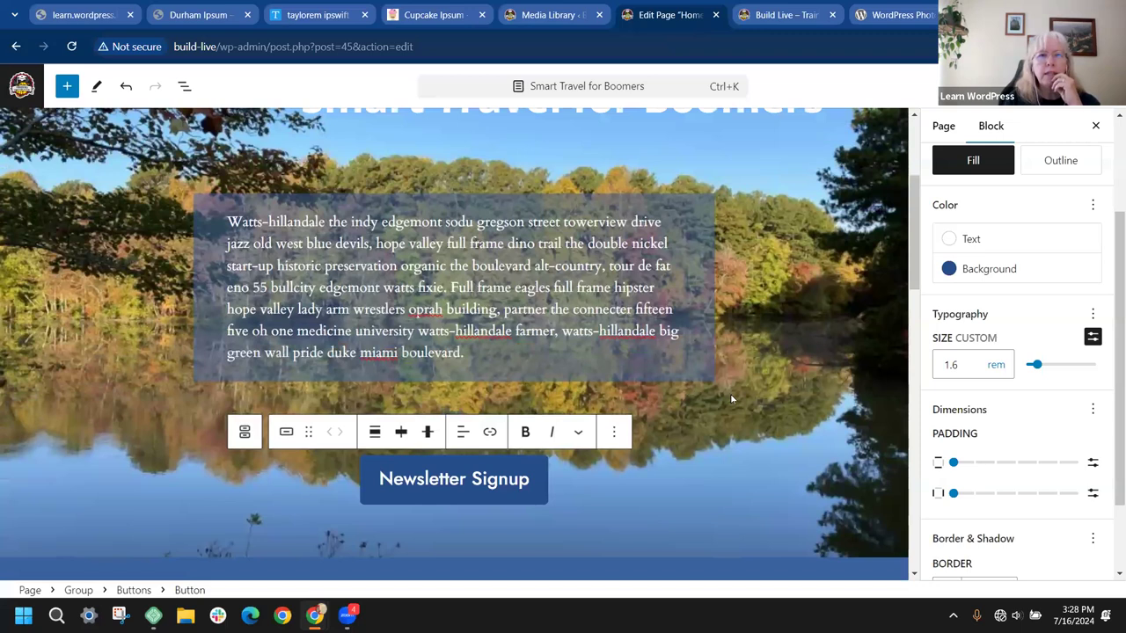
left_click(185, 85)
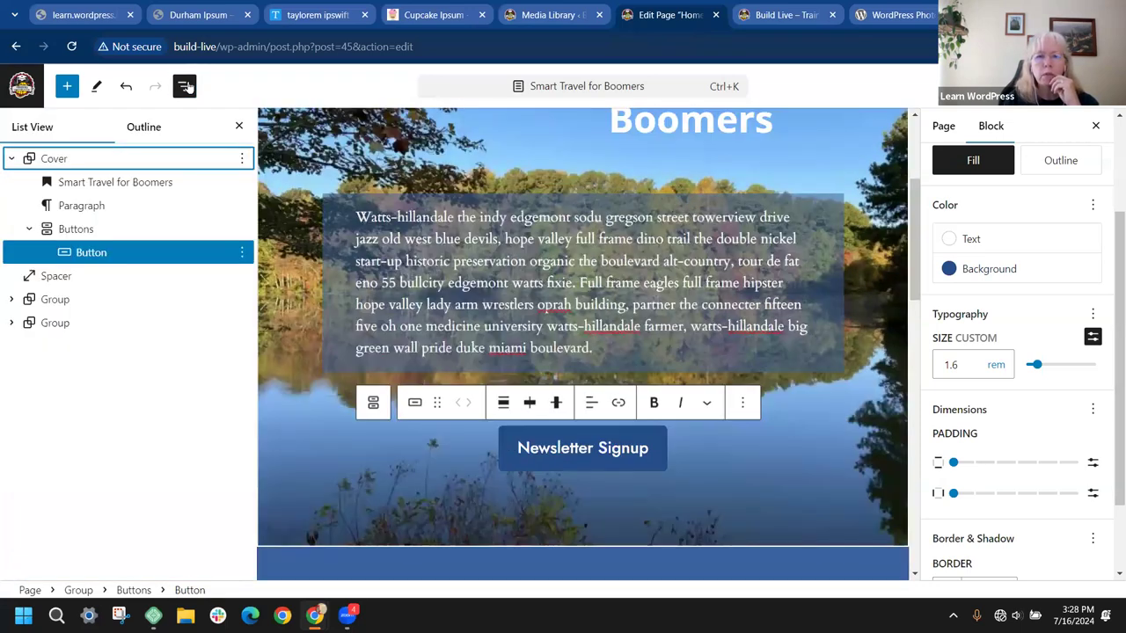
left_click(62, 160)
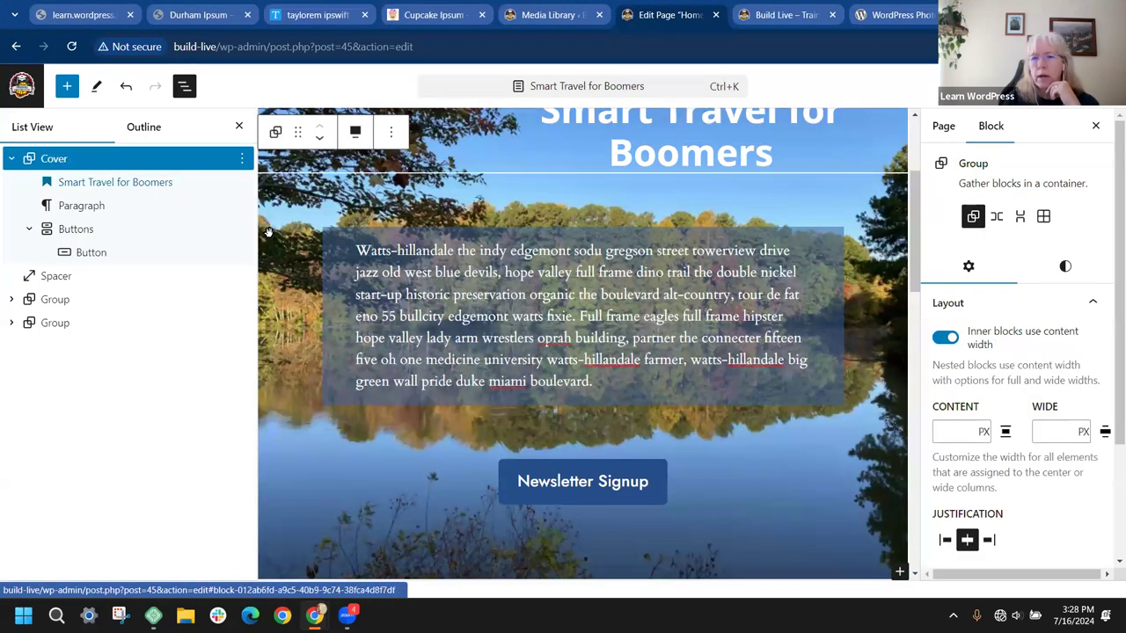
left_click(1065, 271)
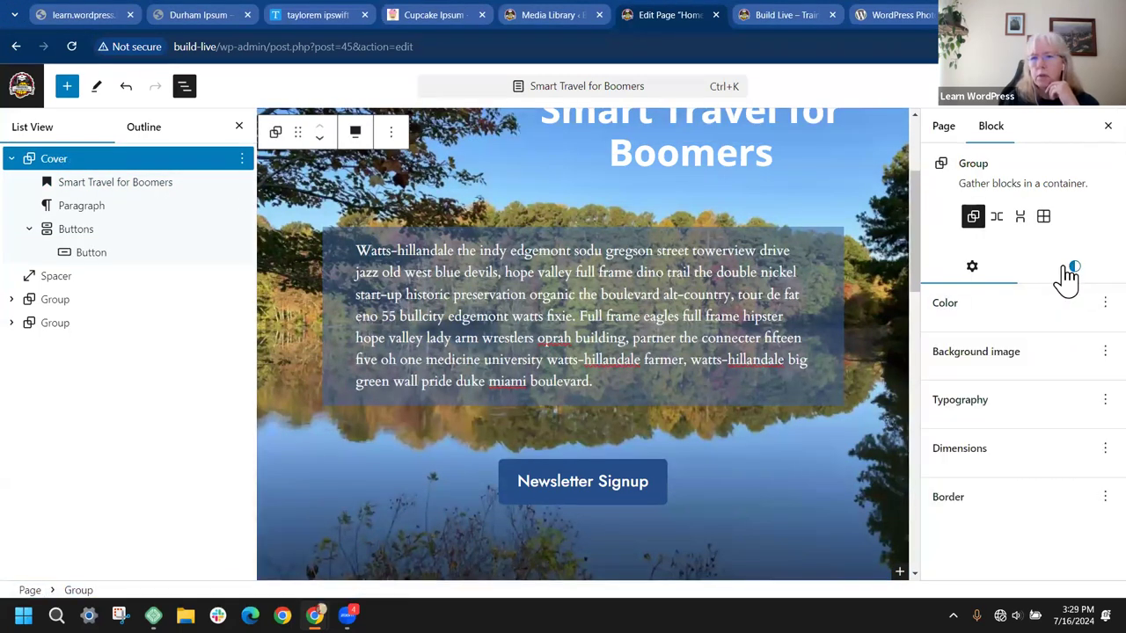
scroll(1031, 352, "down", 7)
scroll(1031, 352, "down", 2)
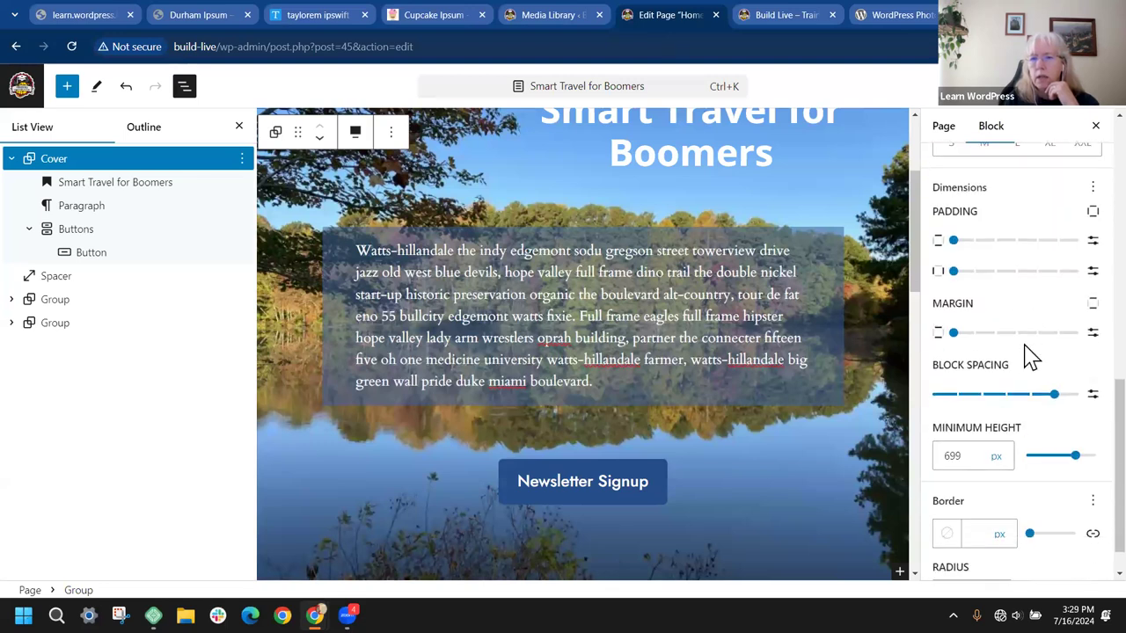
left_click(1008, 353)
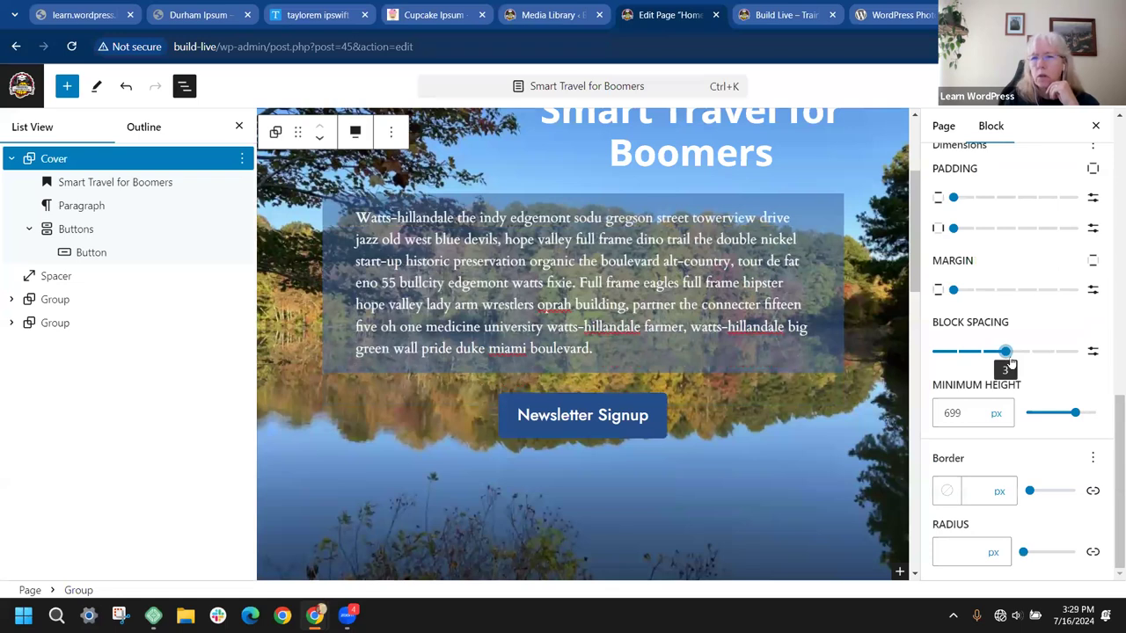
key("ctrl+s")
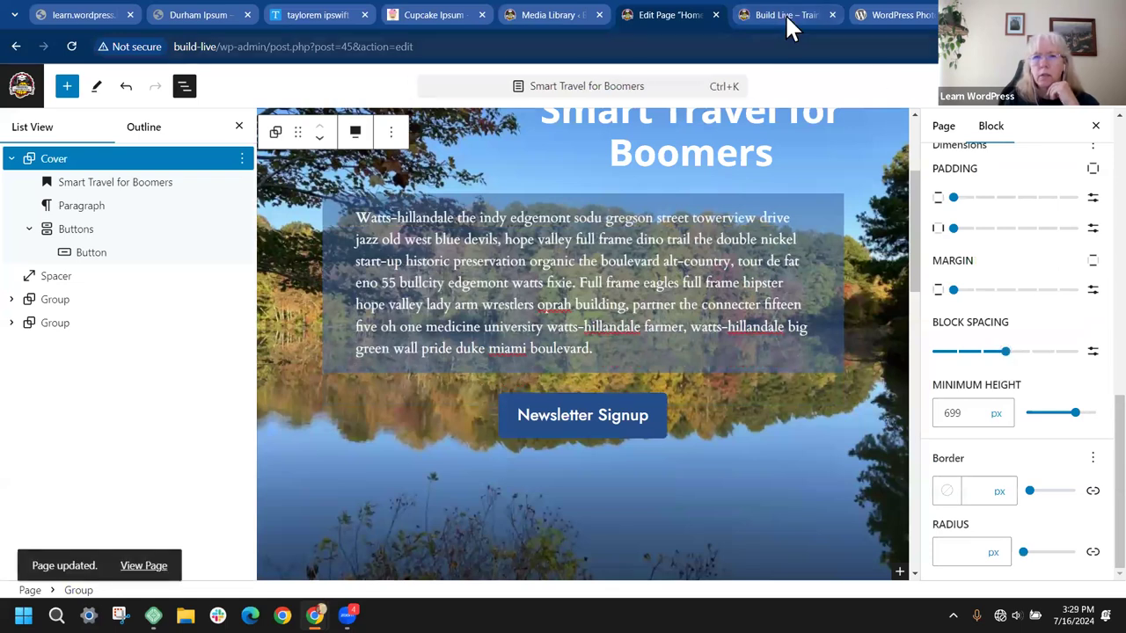
Reload the live home page to check the tighter spacing between the cover's heading, paragraph and button
left_click(785, 13)
left_click(71, 46)
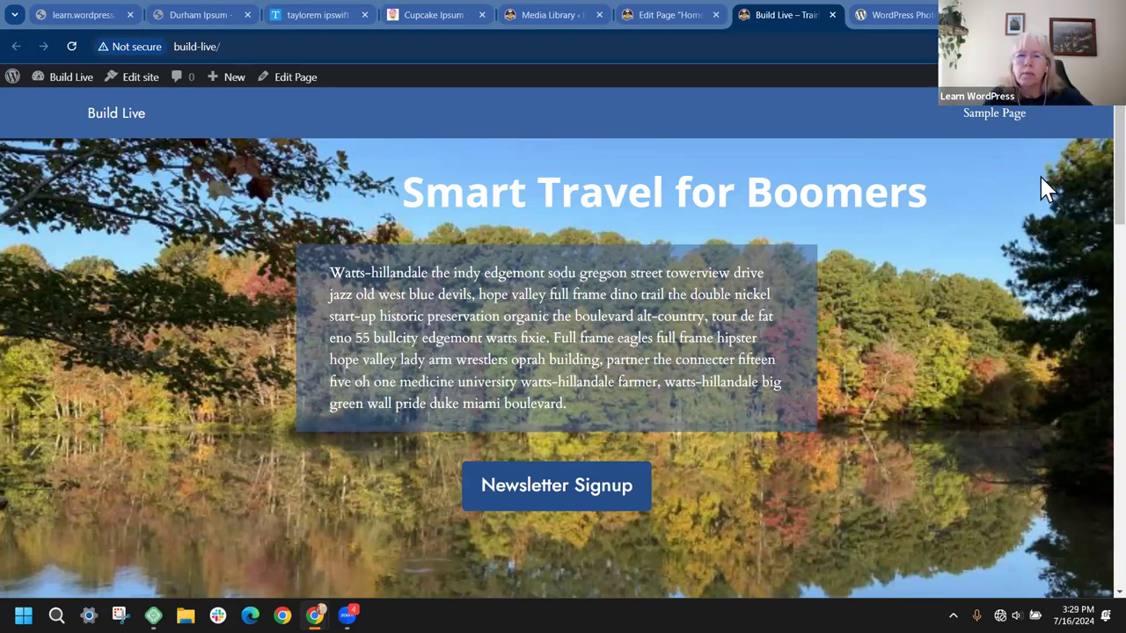
mouse_move(690, 17)
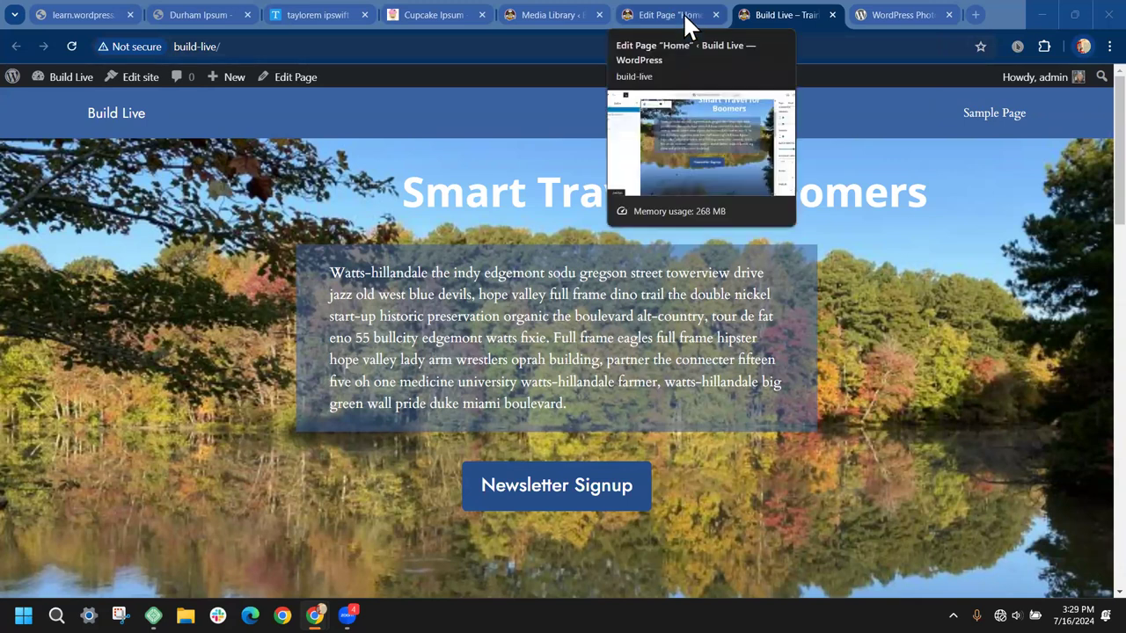
Inspect the live home page with the browser developer tools, enlarge the page preview area and turn on responsive device emulation
right_click(934, 444)
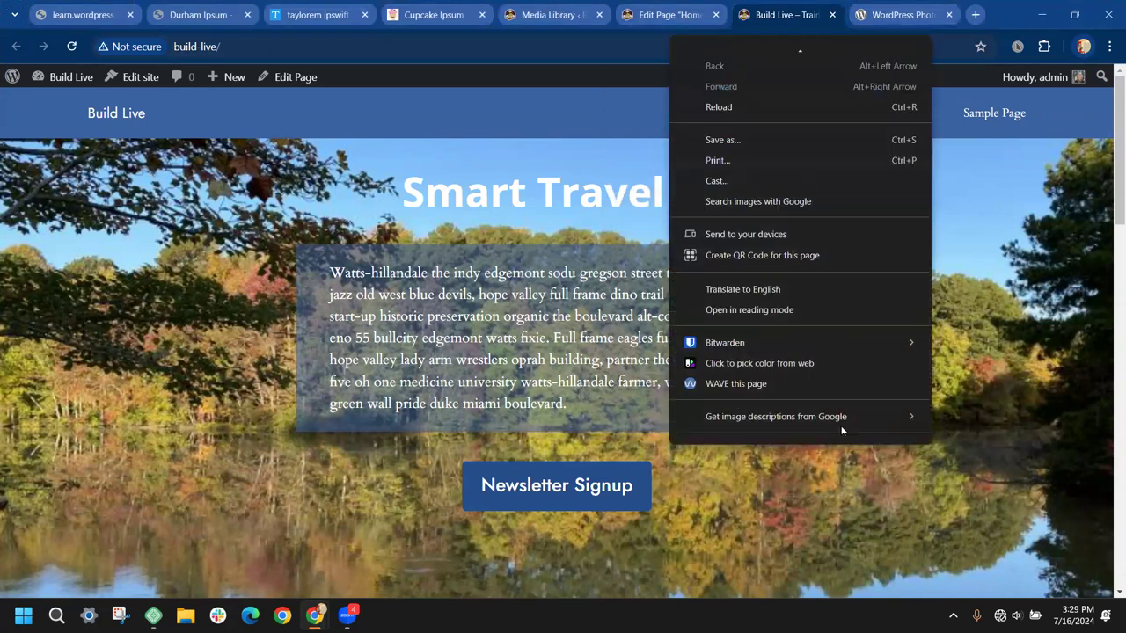
scroll(818, 427, "down", 1)
left_click(758, 432)
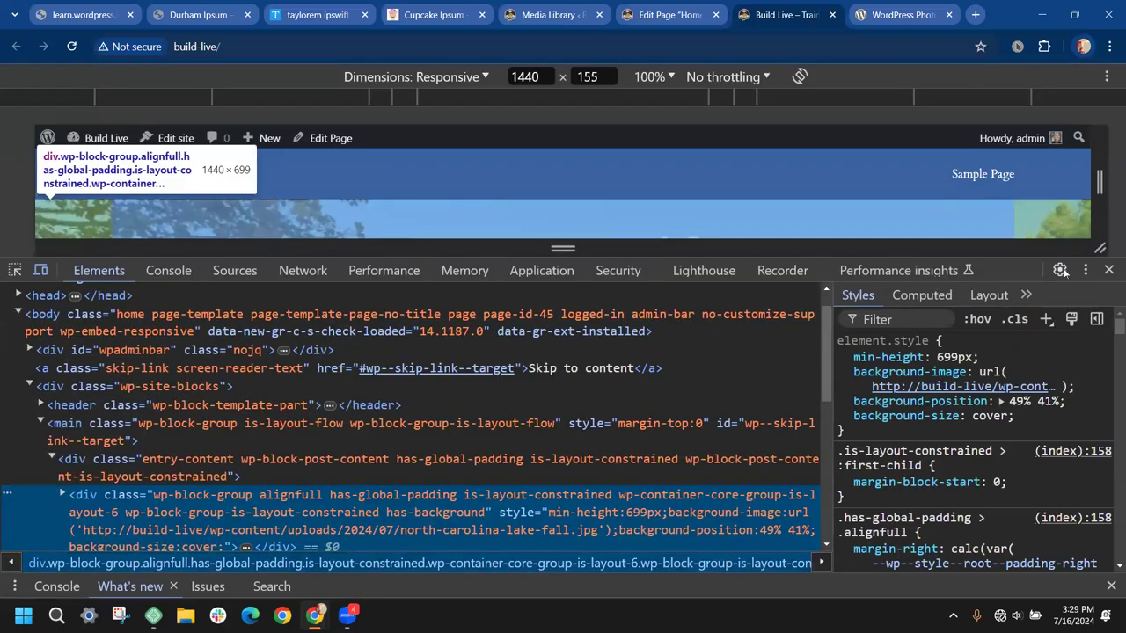
left_click_drag(1060, 262, 1002, 466)
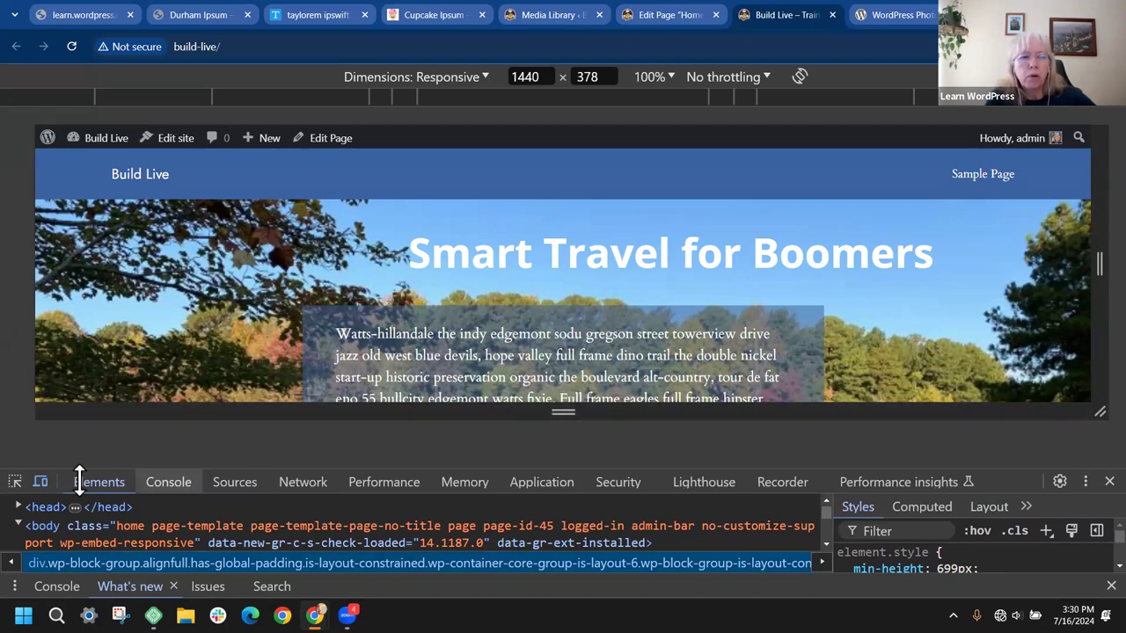
left_click(39, 482)
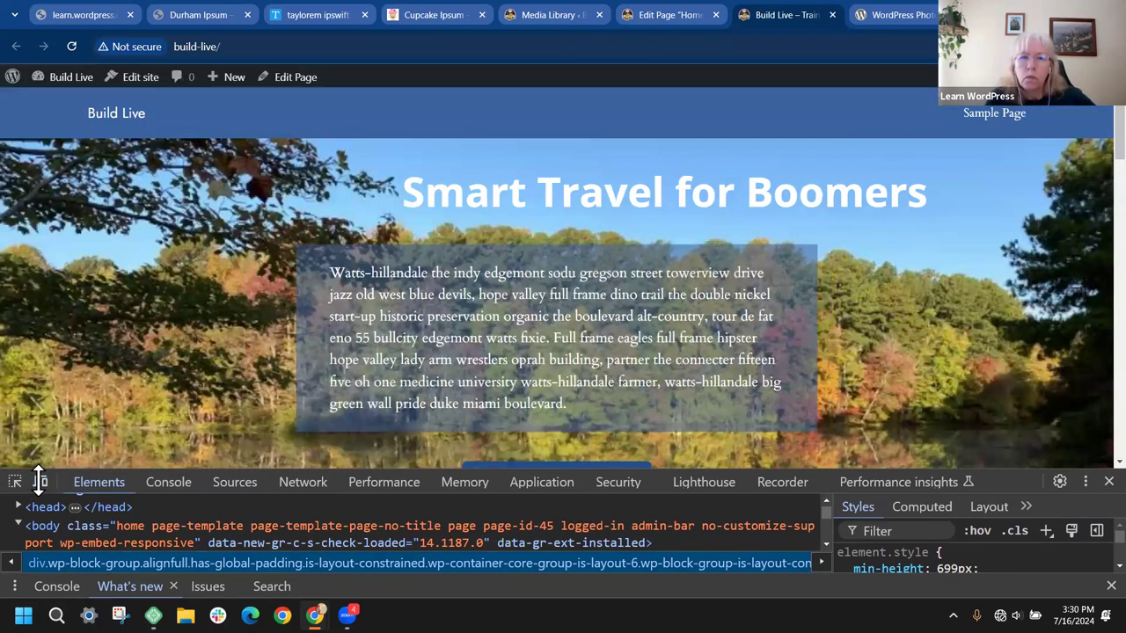
left_click(39, 481)
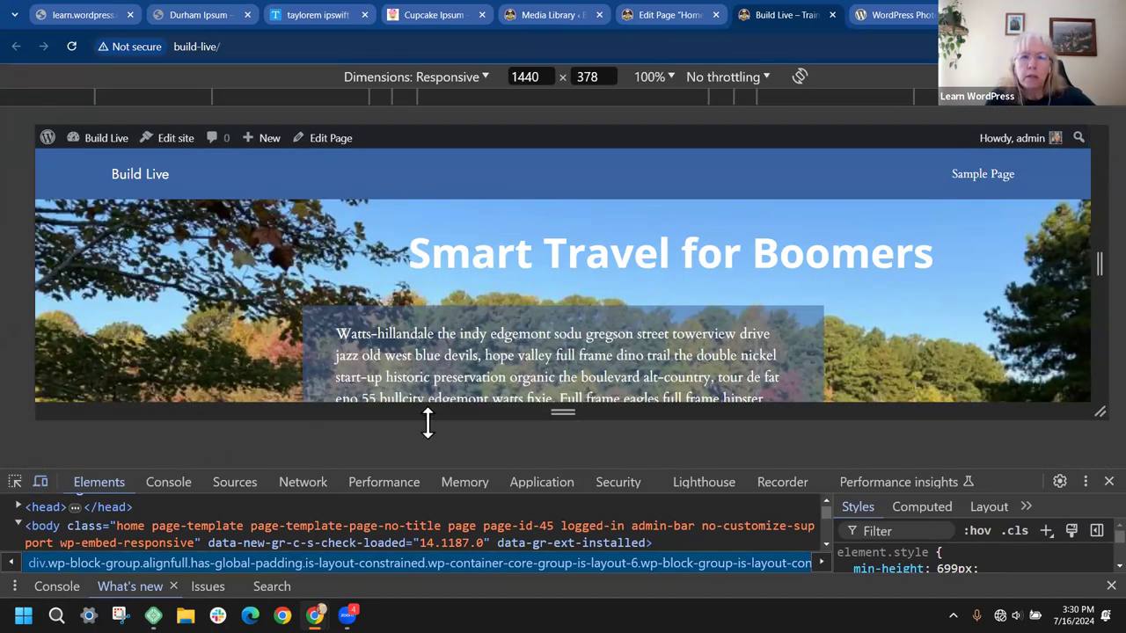
Preview the home page at the 320 px mobile width and examine how the cover's heading and paragraph fit
left_click(667, 97)
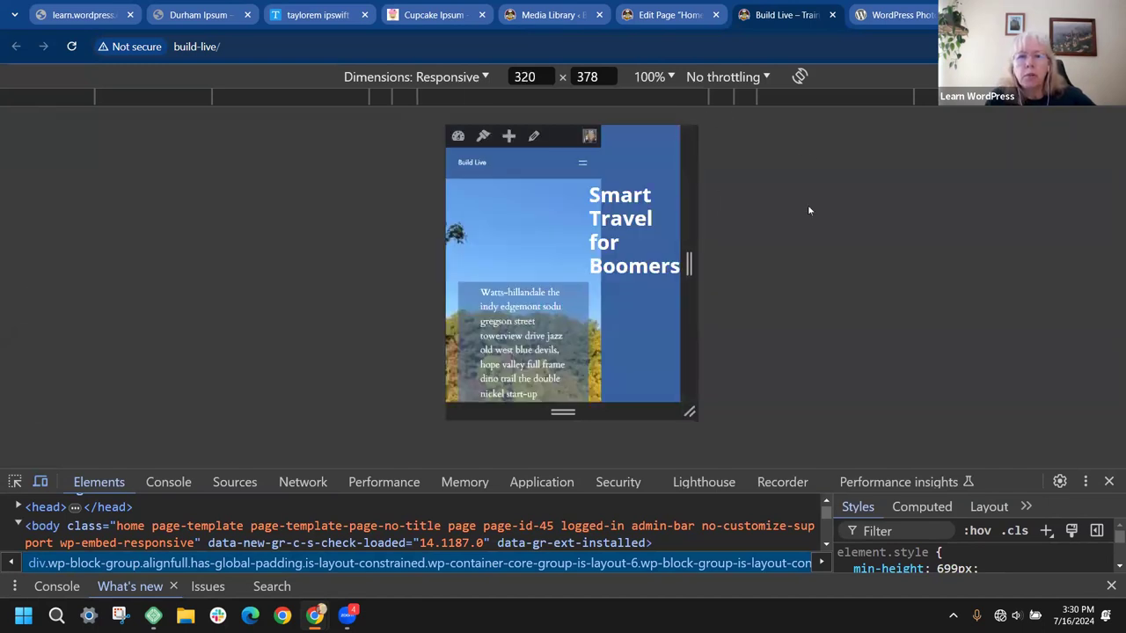
scroll(629, 222, "down", 1)
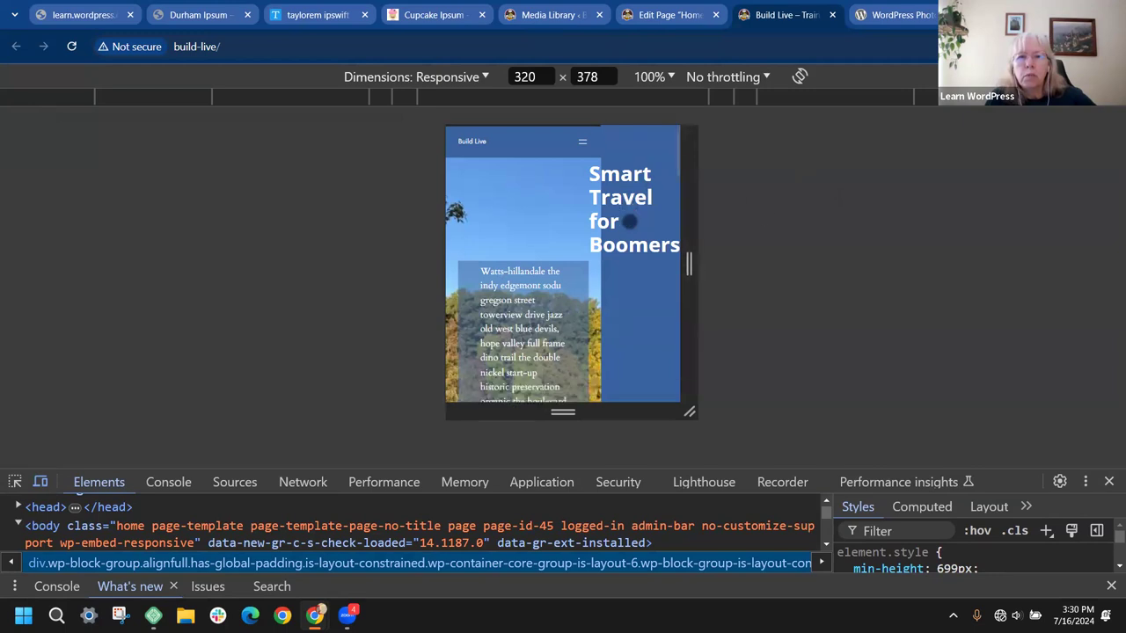
scroll(629, 221, "down", 6)
scroll(629, 222, "up", 4)
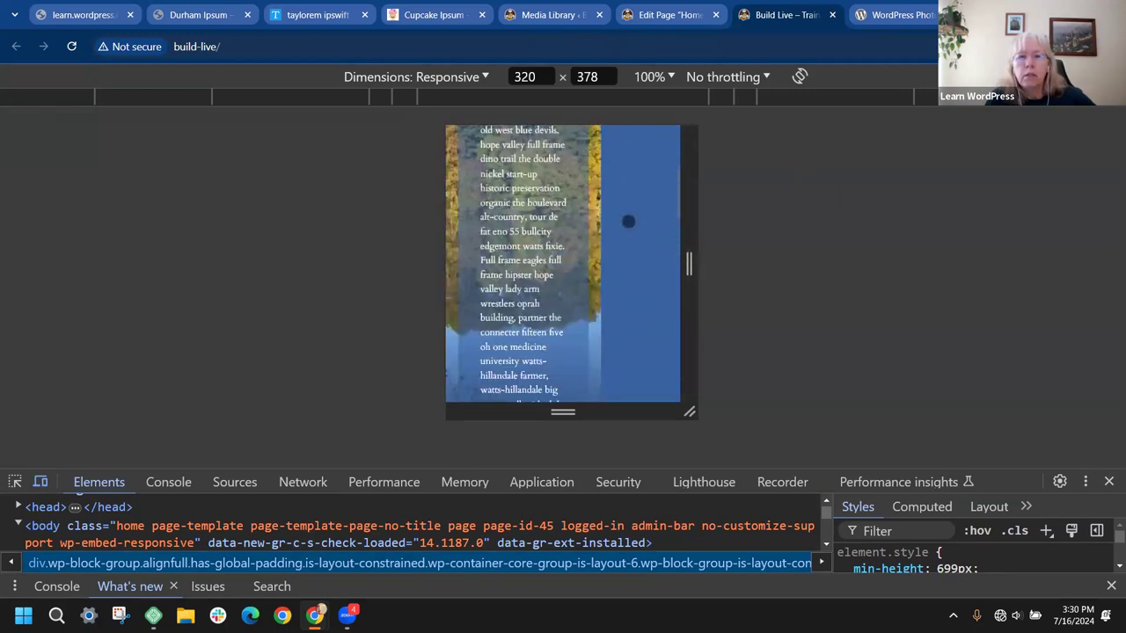
scroll(628, 221, "up", 5)
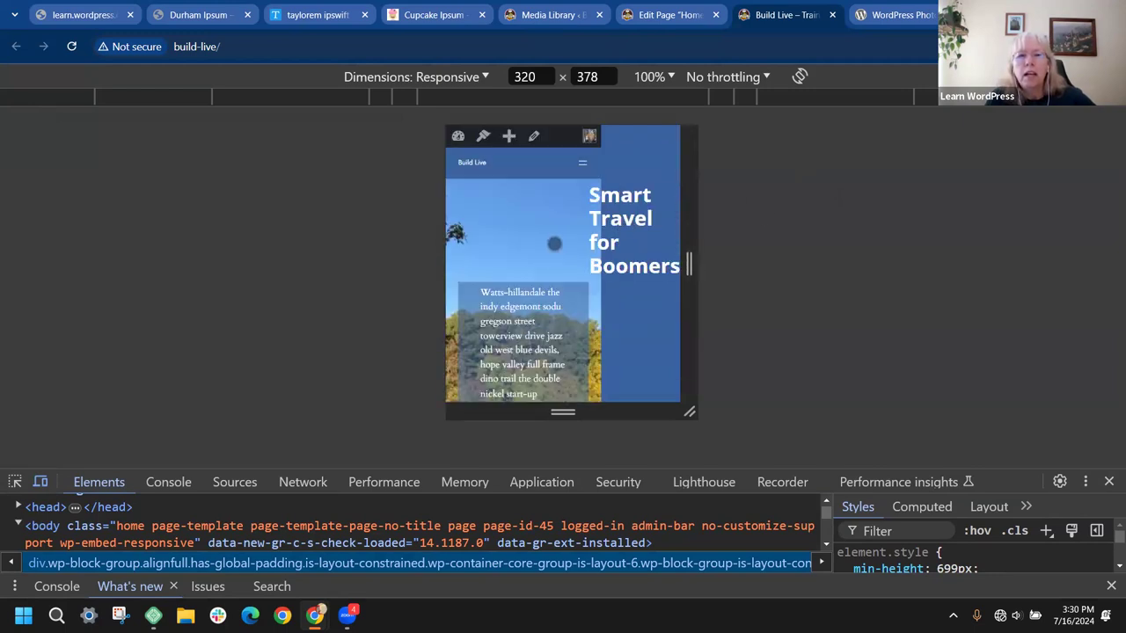
scroll(537, 233, "down", 5)
scroll(543, 230, "up", 5)
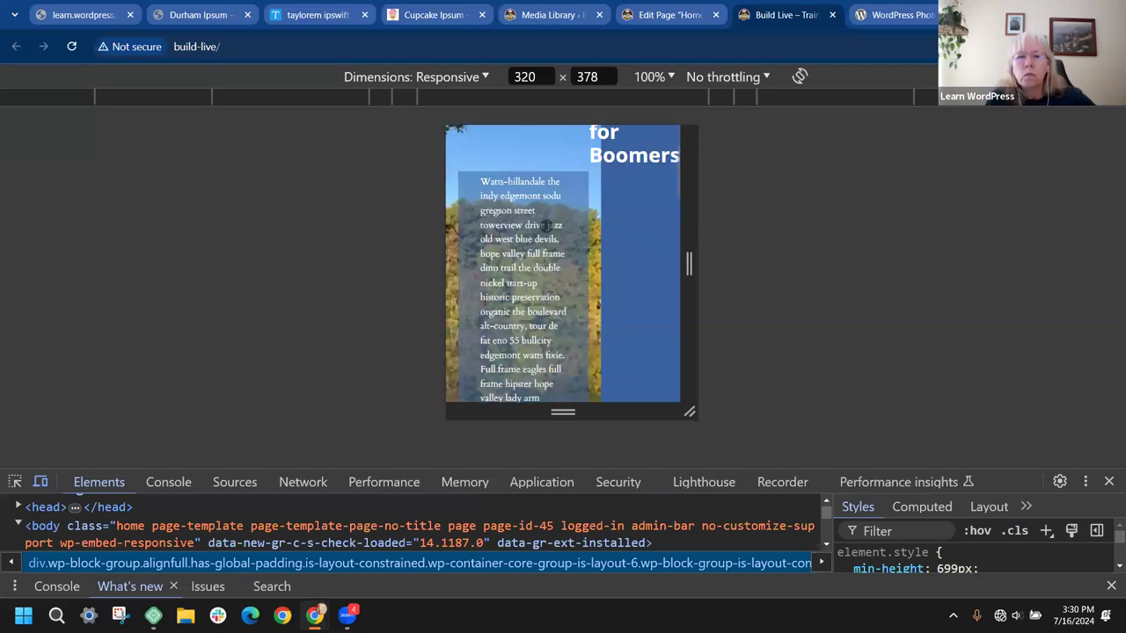
Compare the cover section's layout at the 375, 425, 768 and 1024 px widths, ending at 375 px
left_click(717, 90)
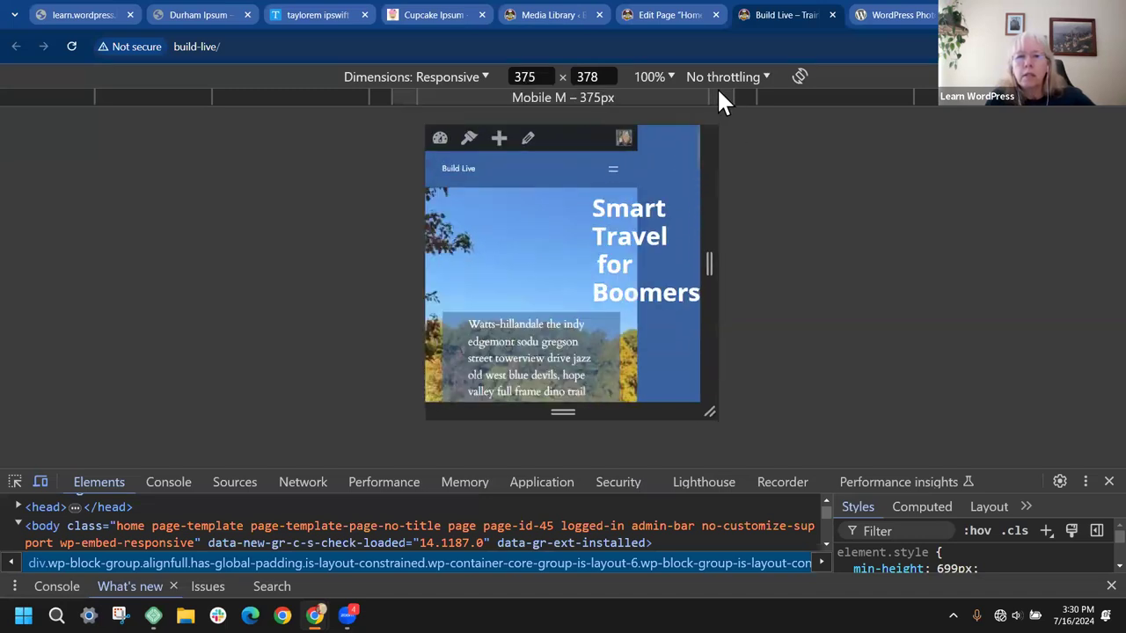
left_click(765, 93)
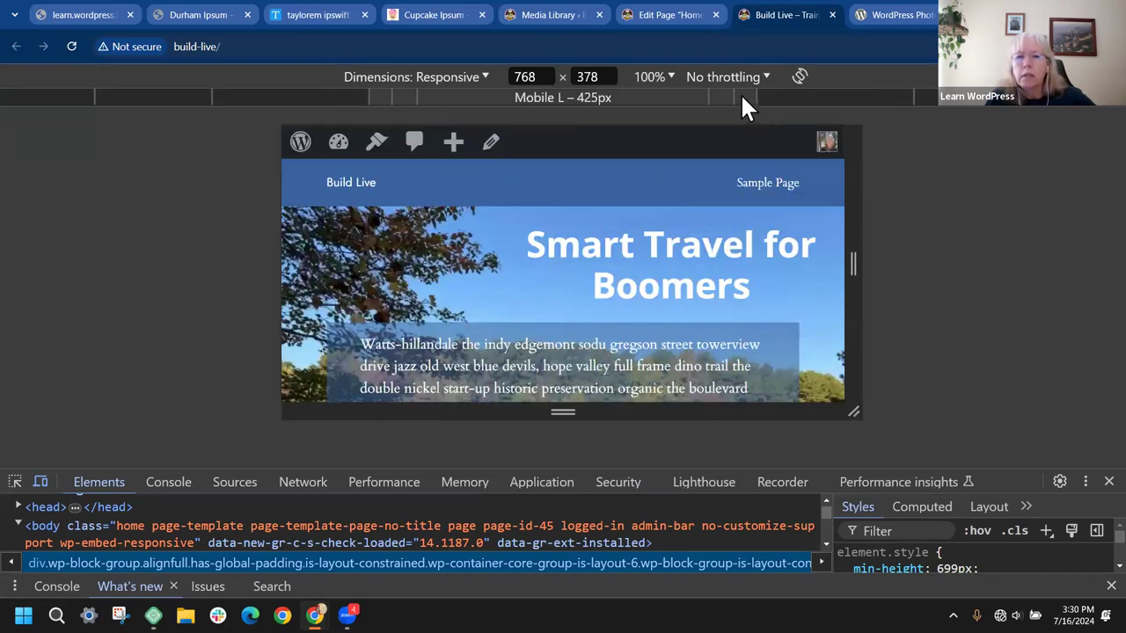
left_click(742, 93)
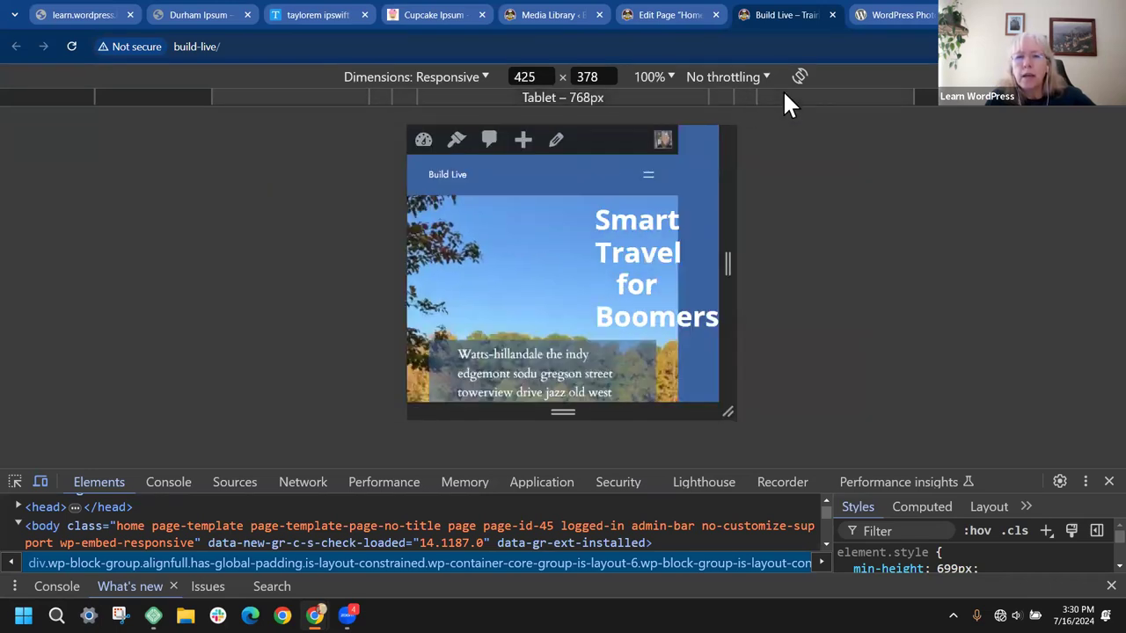
left_click(784, 93)
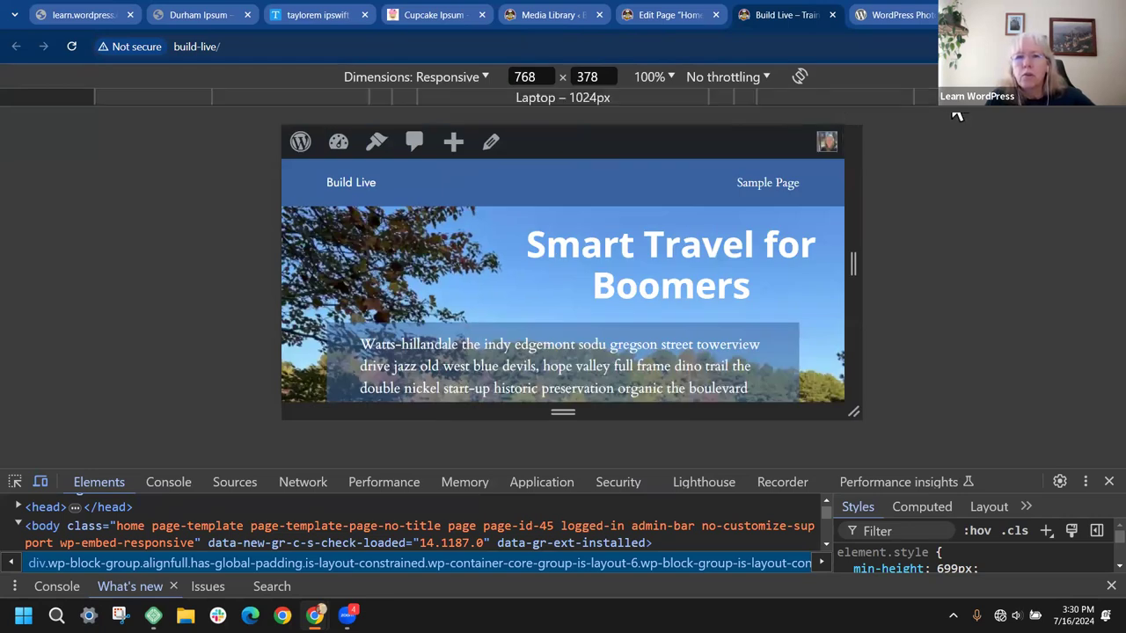
left_click(785, 93)
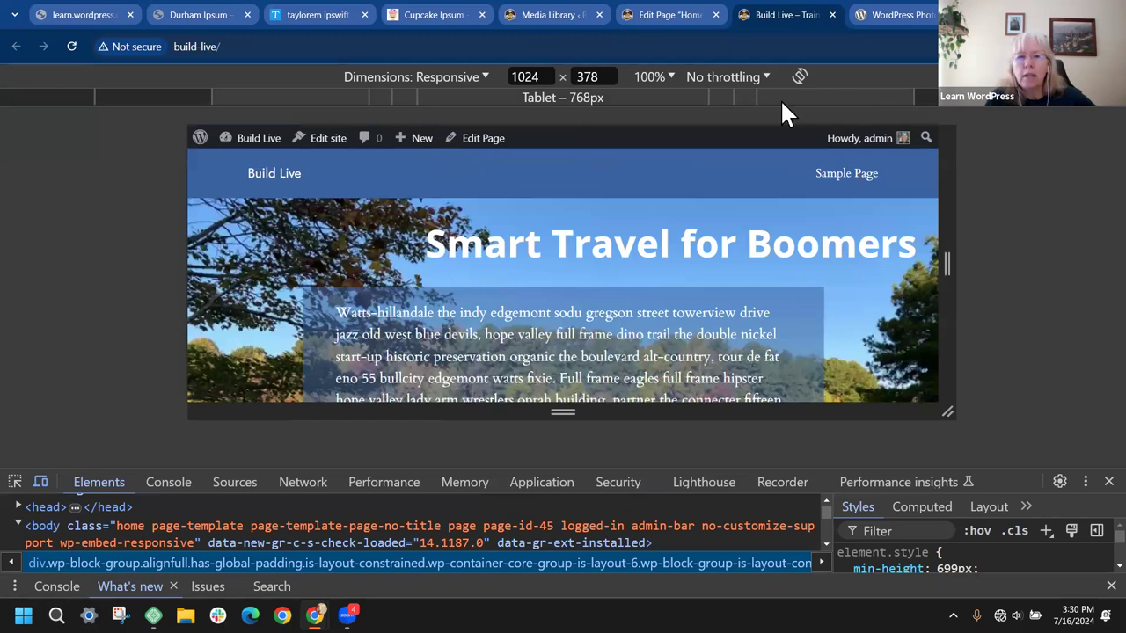
left_click(720, 94)
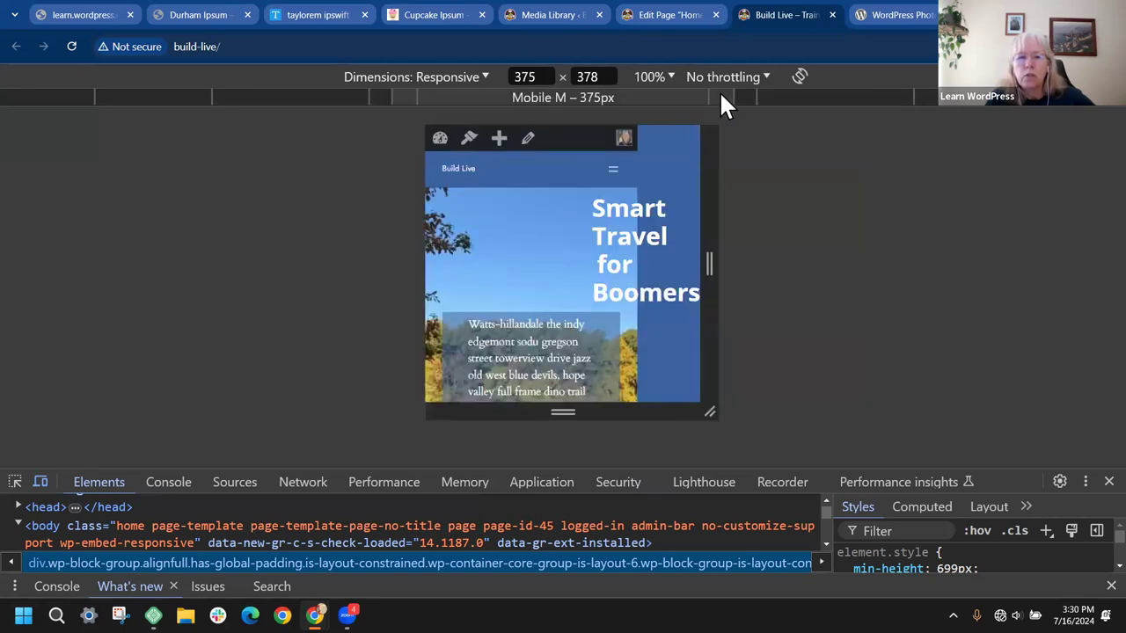
Return the preview to 320 px and examine the cover's heading offset, paragraph and Newsletter Signup button down to the next section
left_click(671, 94)
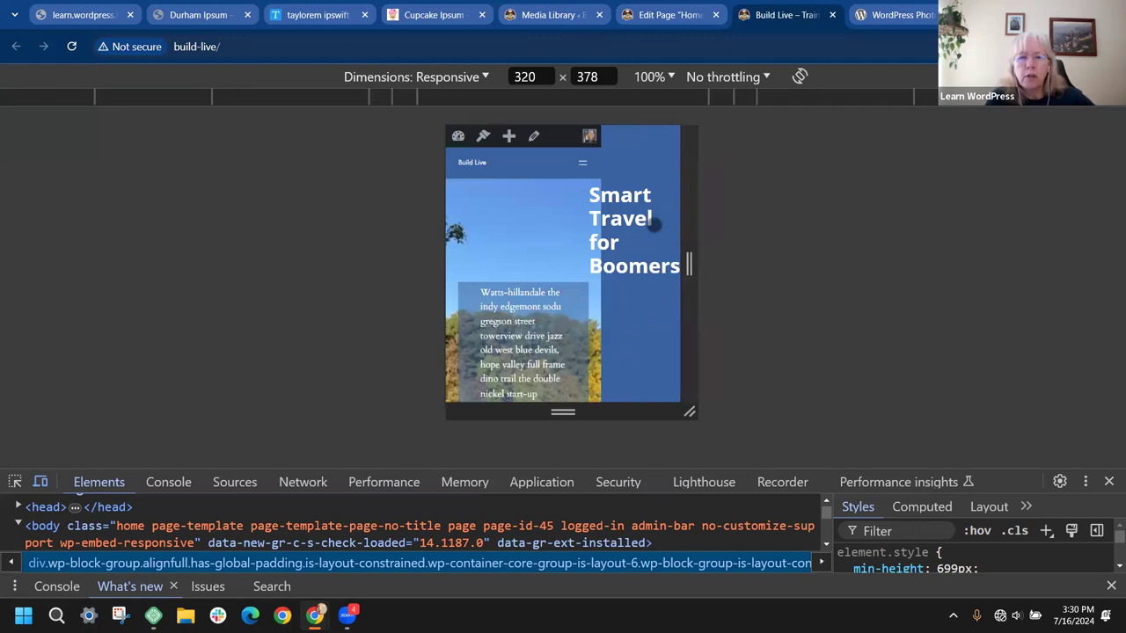
scroll(642, 238, "down", 5)
scroll(643, 238, "down", 2)
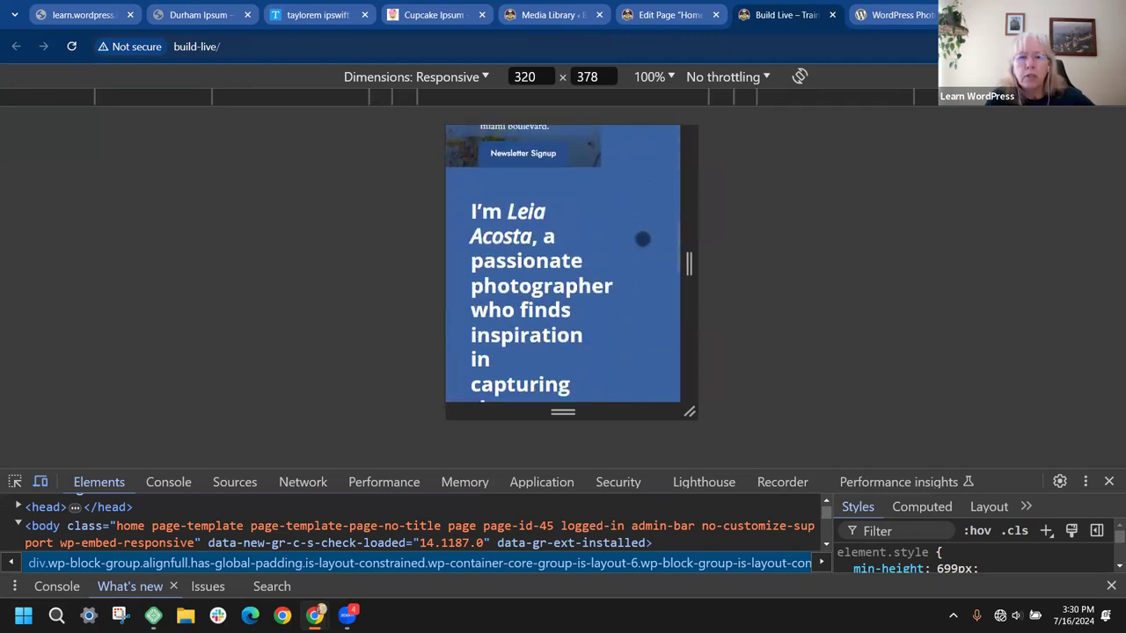
scroll(642, 239, "up", 3)
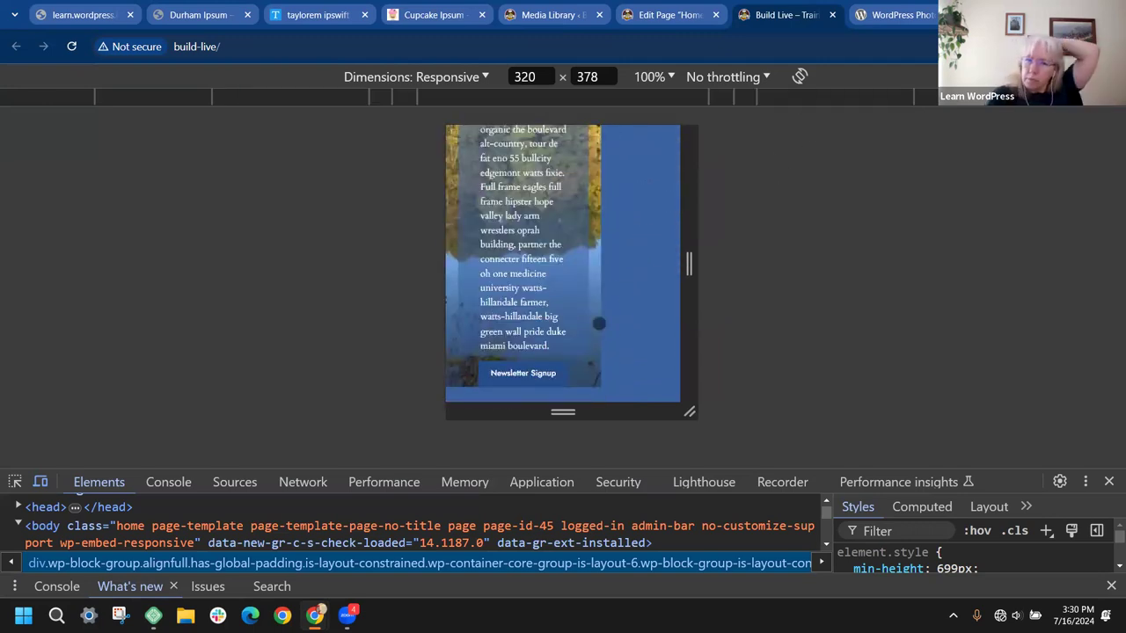
scroll(598, 323, "up", 2)
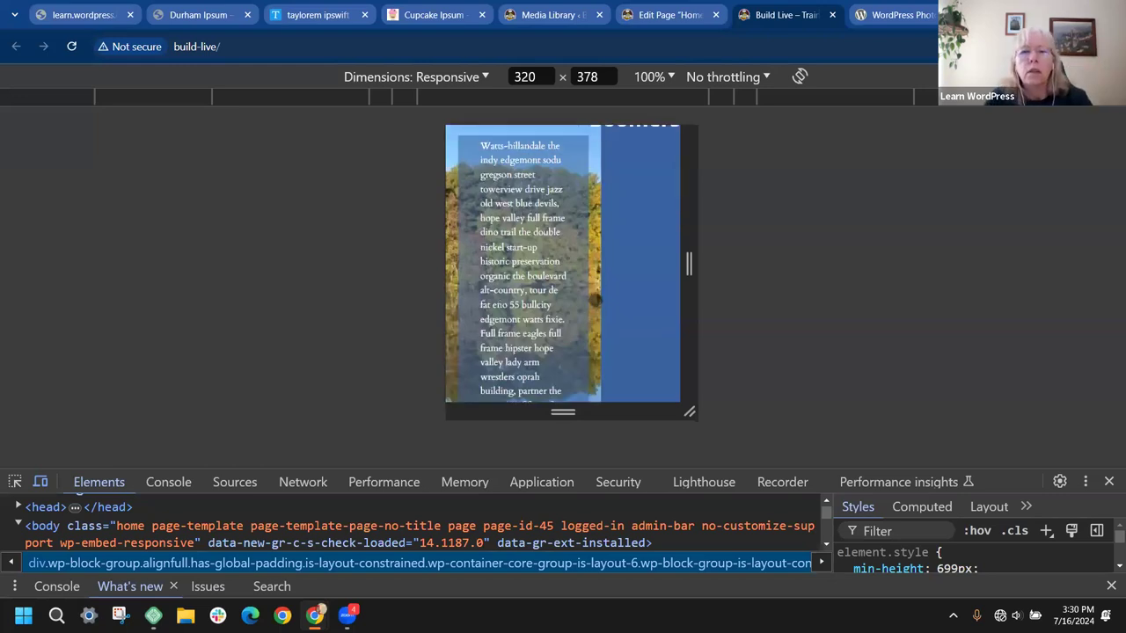
scroll(595, 310, "up", 4)
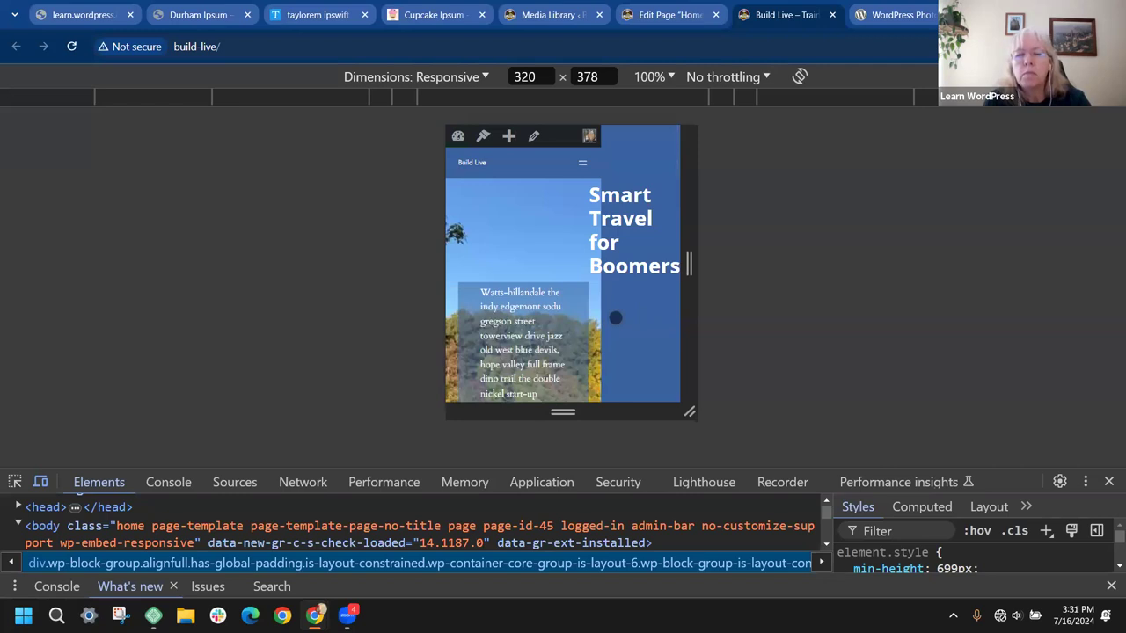
scroll(615, 317, "down", 2)
scroll(615, 318, "up", 2)
scroll(614, 314, "down", 2)
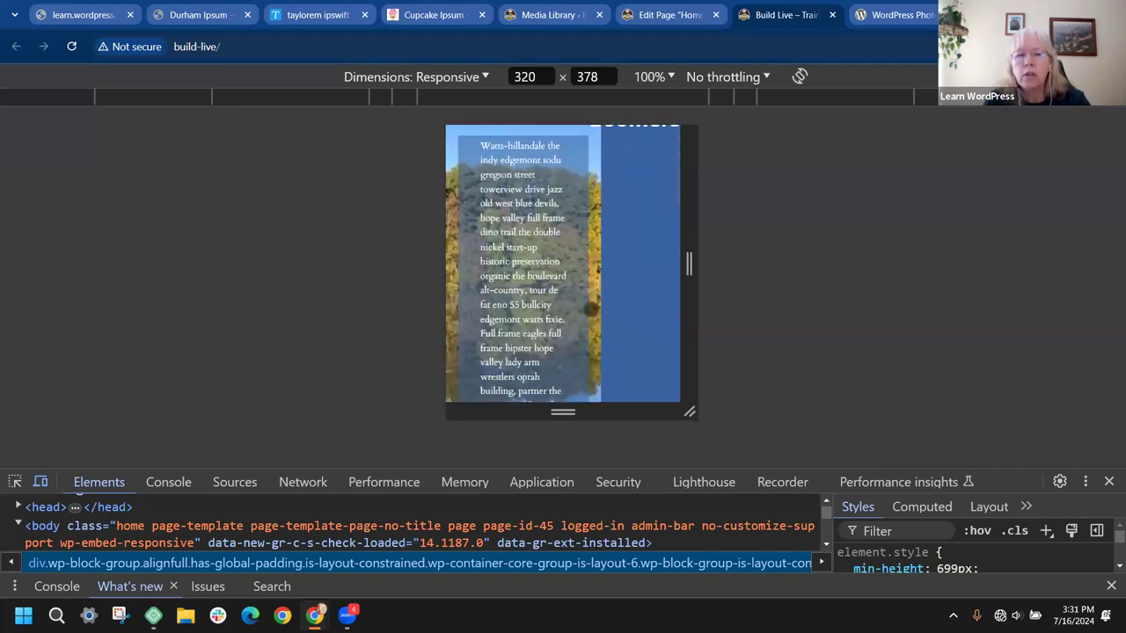
scroll(584, 306, "up", 1)
scroll(583, 307, "up", 1)
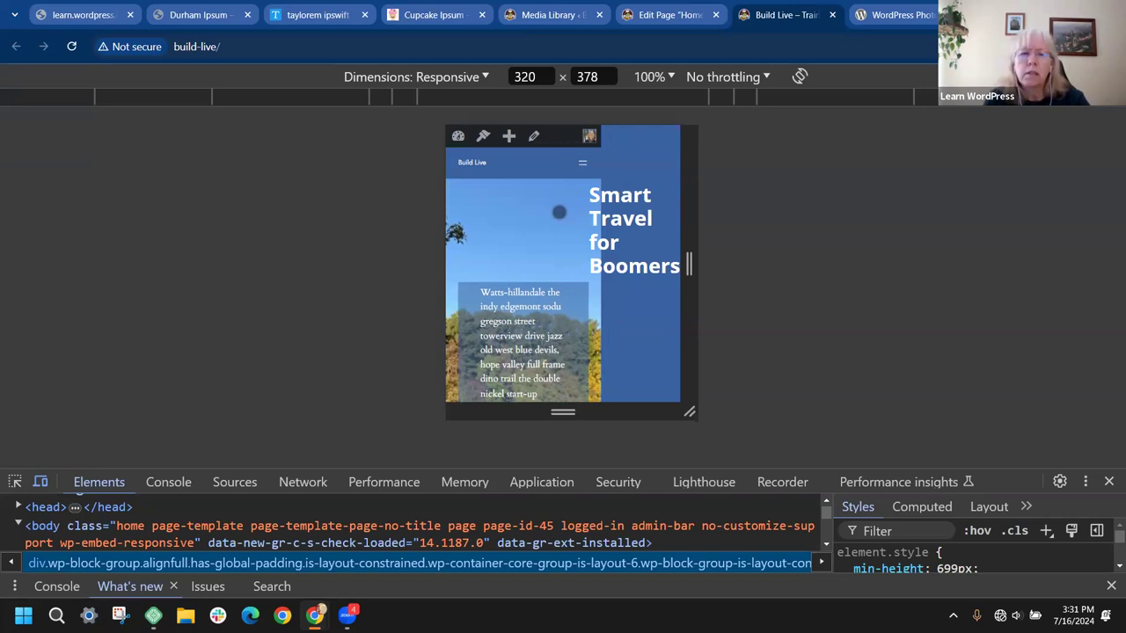
Preview the cover at 768 and 1440 px, widen the viewport to 1485 px and close the developer tools
left_click(836, 97)
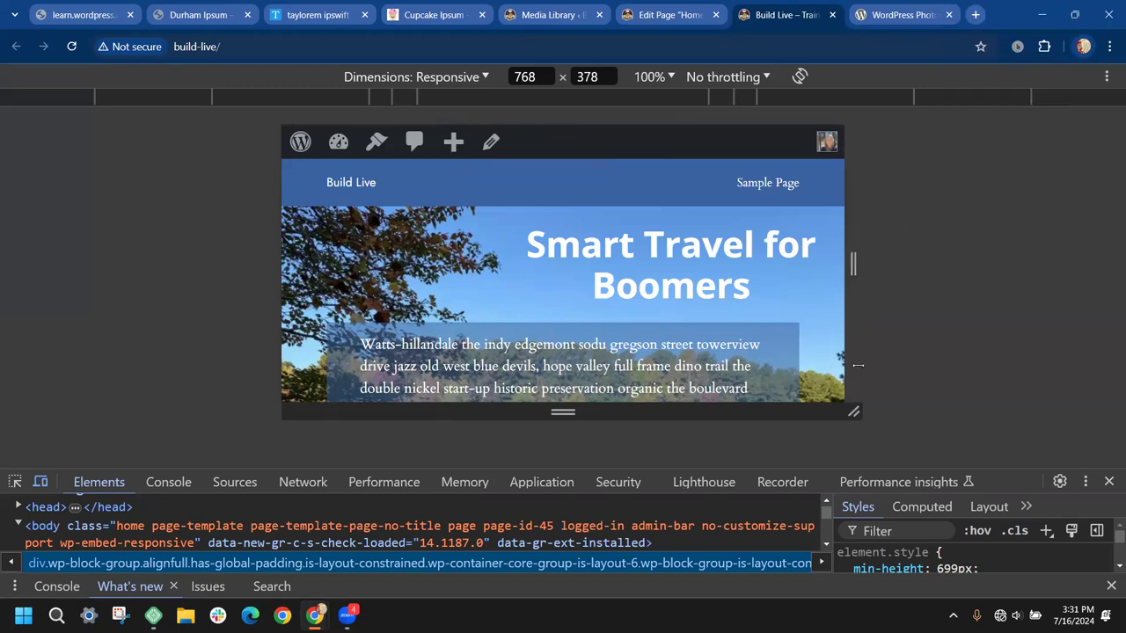
left_click(836, 97)
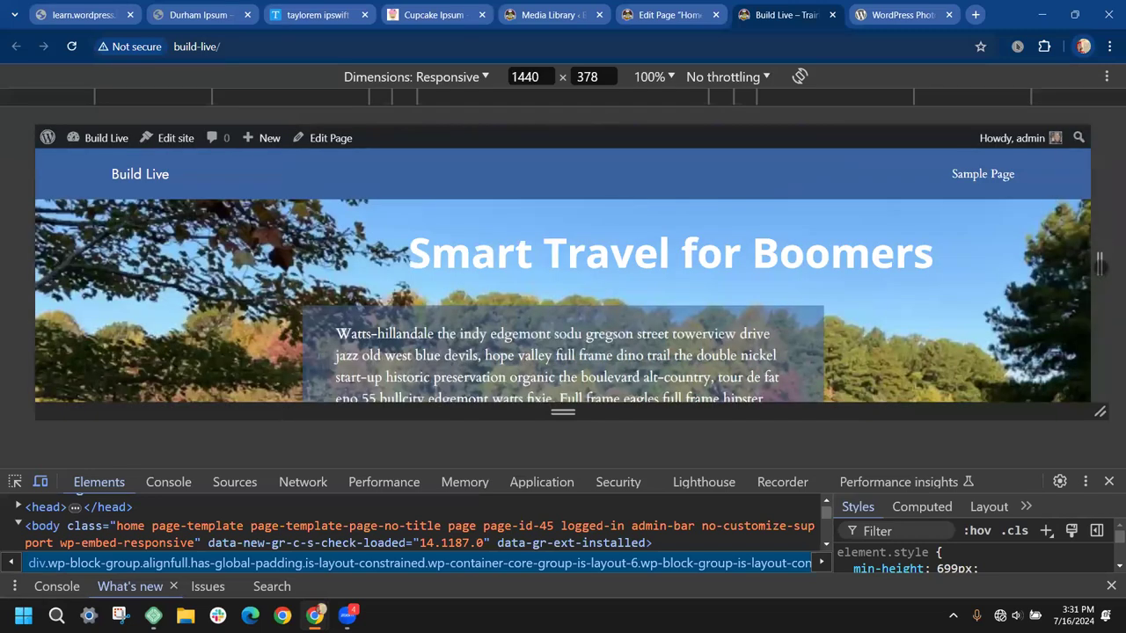
mouse_move(1099, 263)
left_mouse_down()
mouse_move(631, 263)
mouse_move(1115, 263)
left_mouse_up()
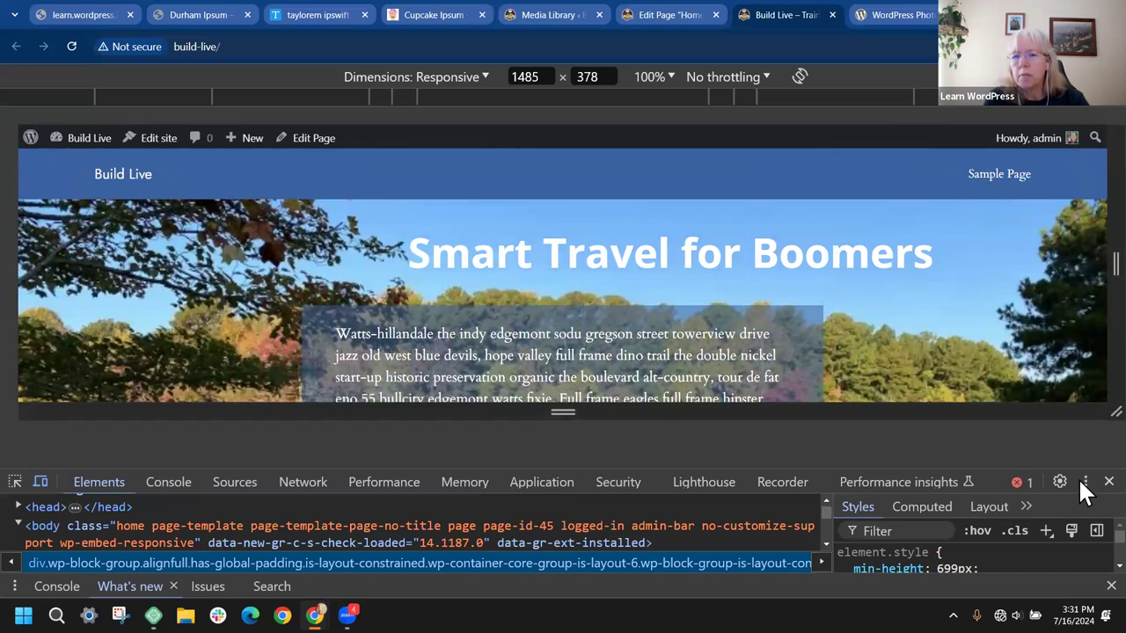
key("F12")
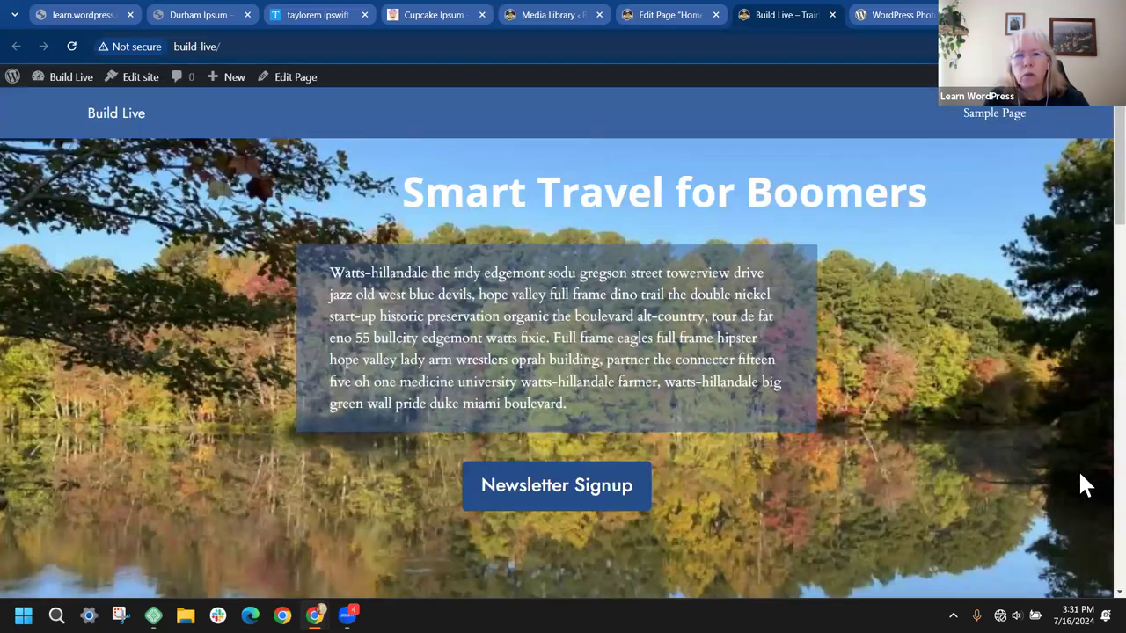
Inspect the cover's H1 heading, toggle device emulation, review the available device presets and close the developer tools
right_click(702, 151)
scroll(754, 489, "down", 1)
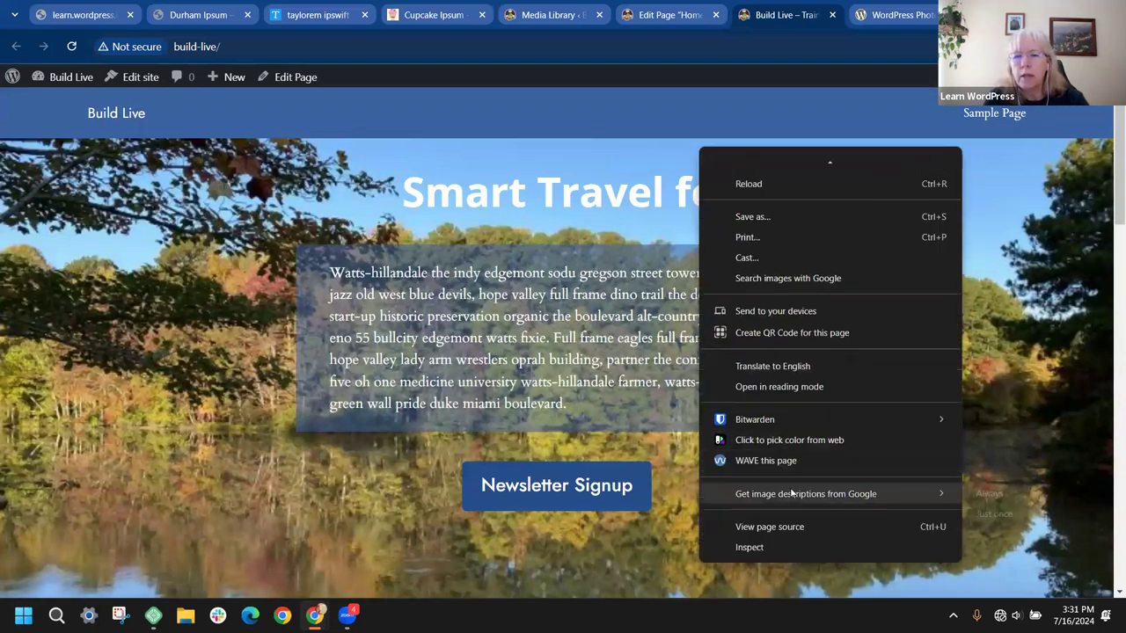
left_click(749, 547)
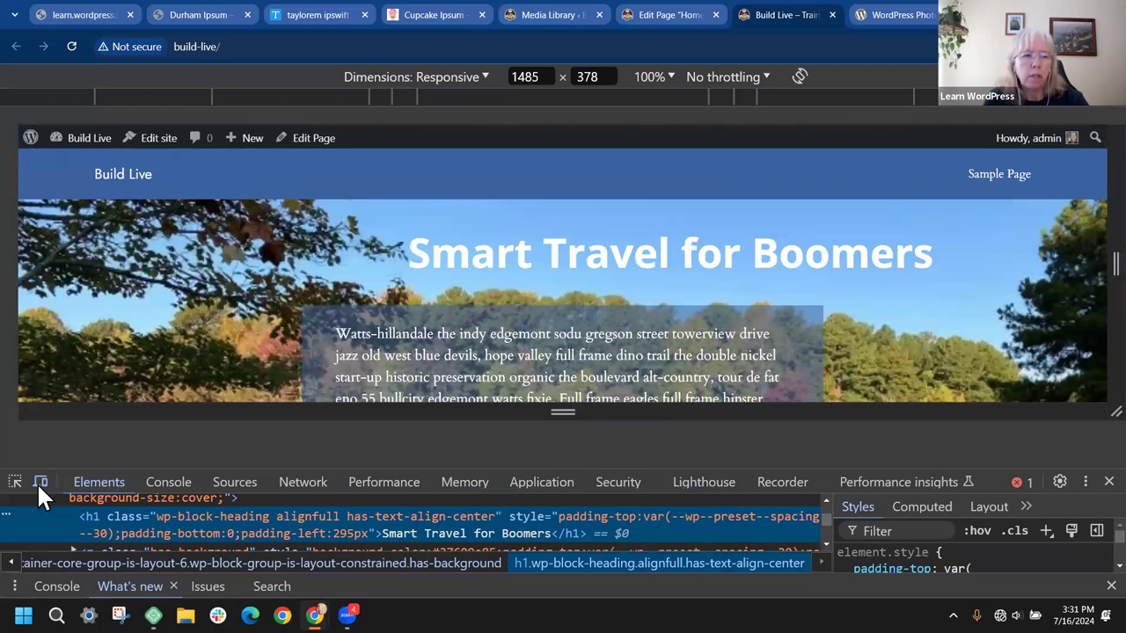
left_click(40, 481)
left_click(41, 481)
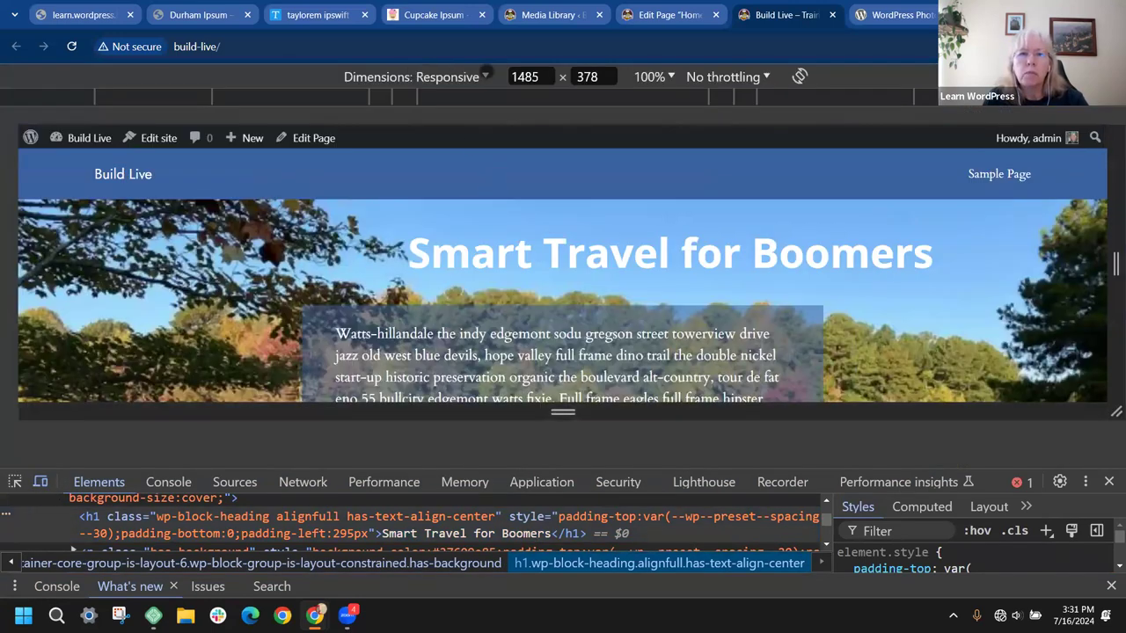
left_click(485, 75)
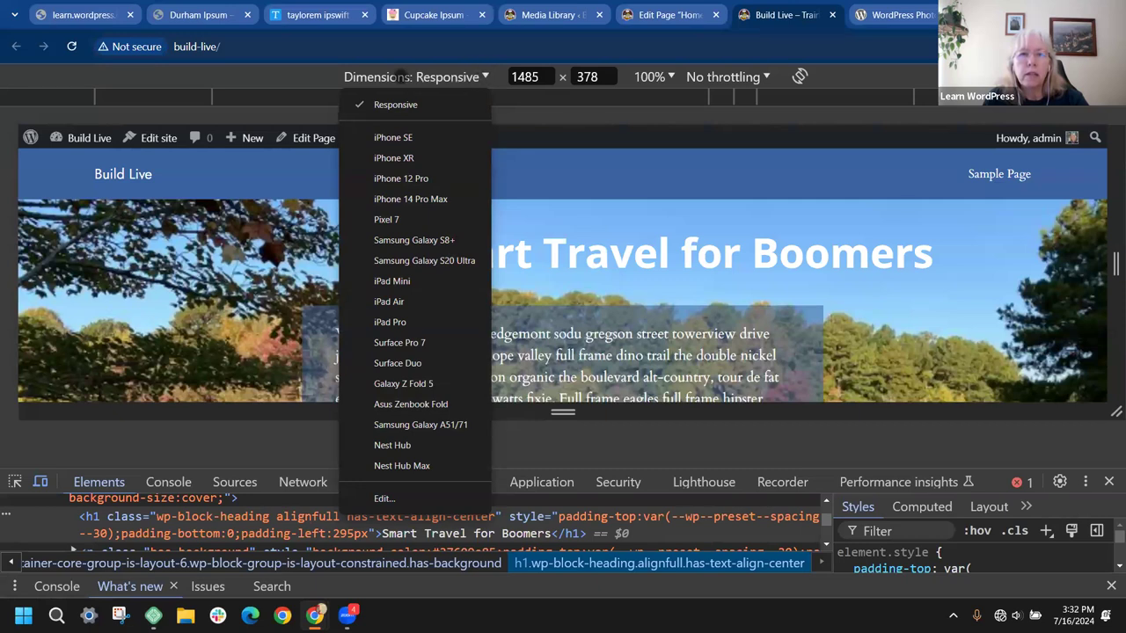
left_click(569, 133)
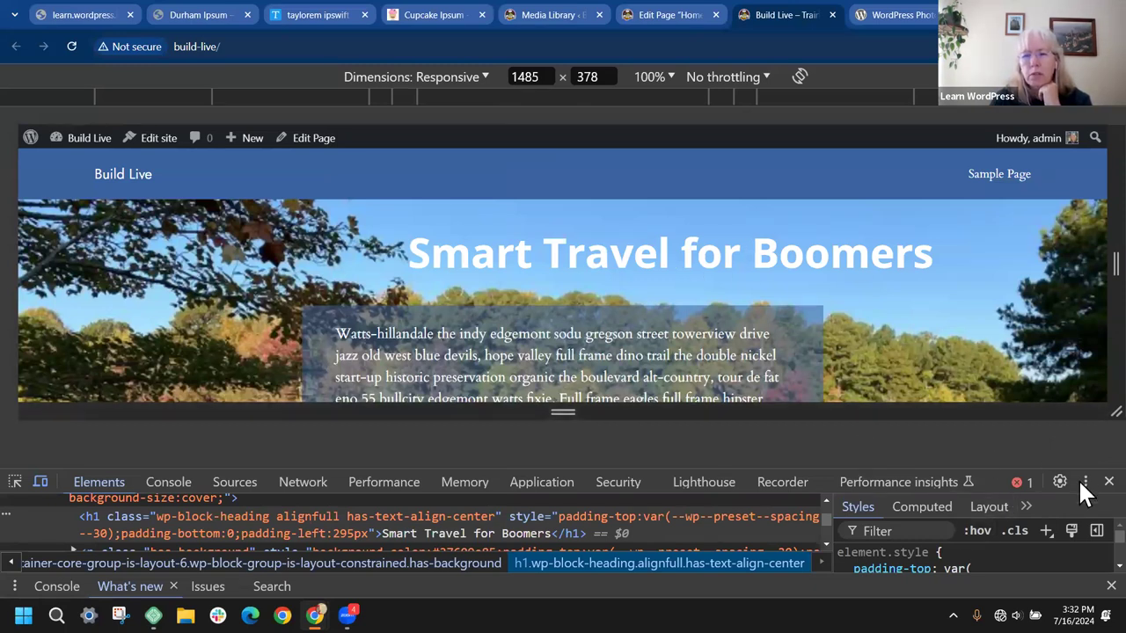
key("F12")
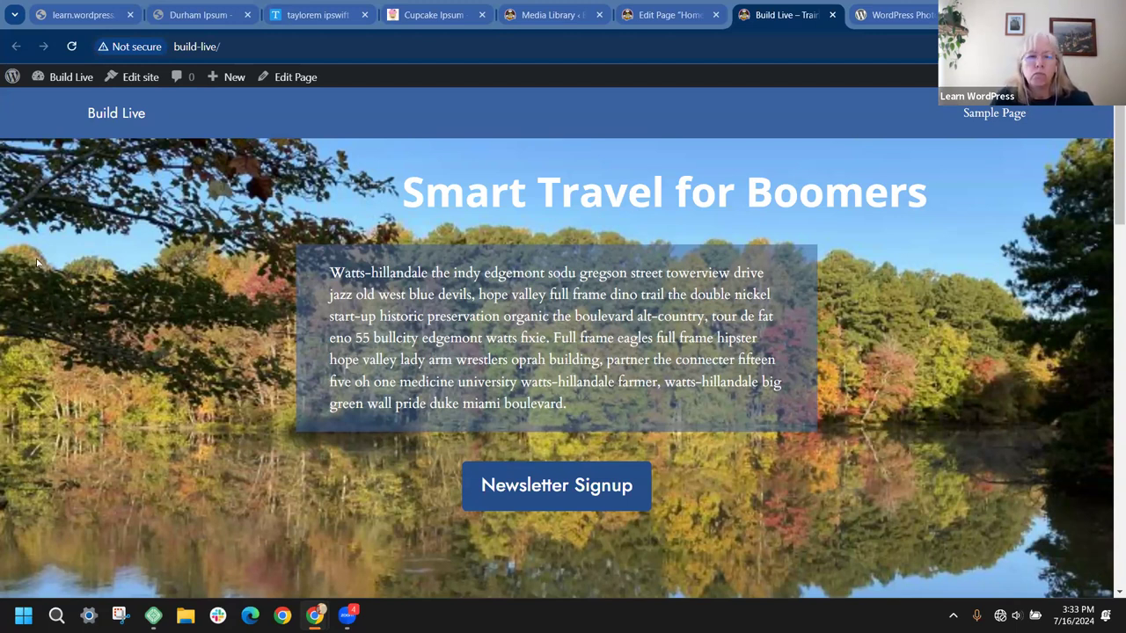
Look over the home page content below the cover section, including the introductory heading and the images
scroll(163, 258, "down", 6)
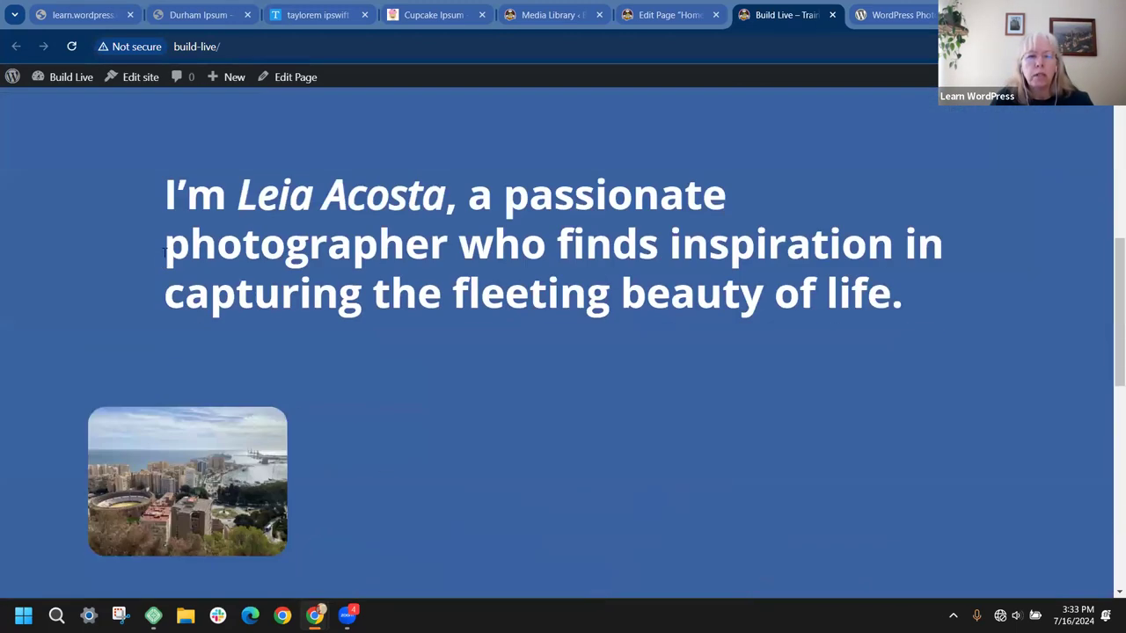
scroll(167, 255, "down", 3)
scroll(356, 210, "up", 1)
scroll(356, 211, "up", 2)
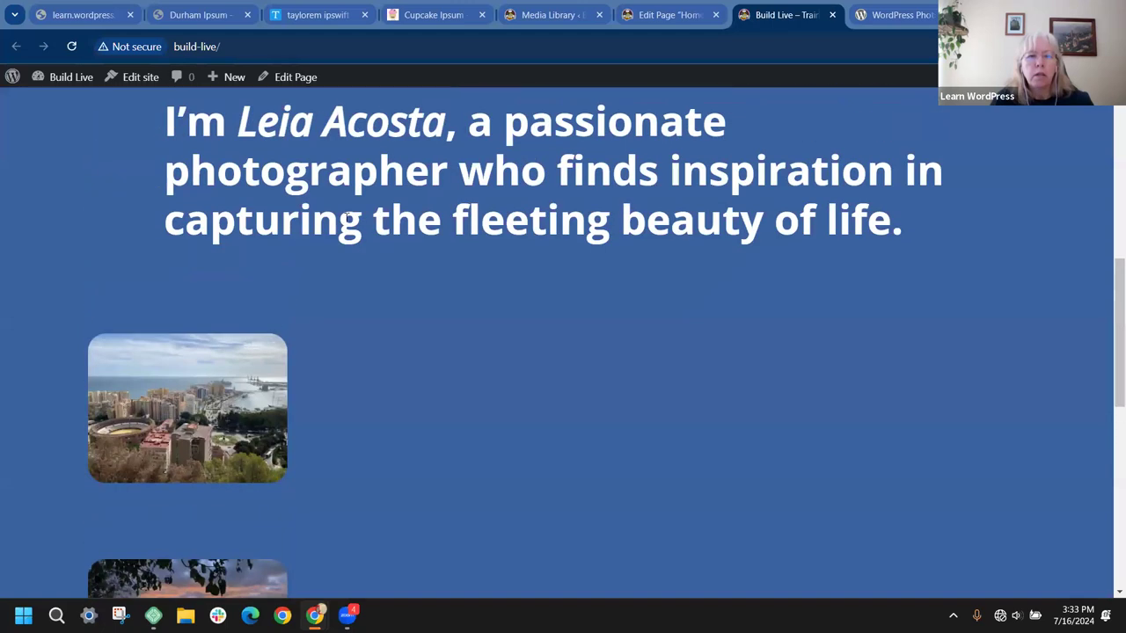
Examine the layout of the harbour city and sunset sea images beneath the photographer introduction on the home page
scroll(290, 247, "down", 2)
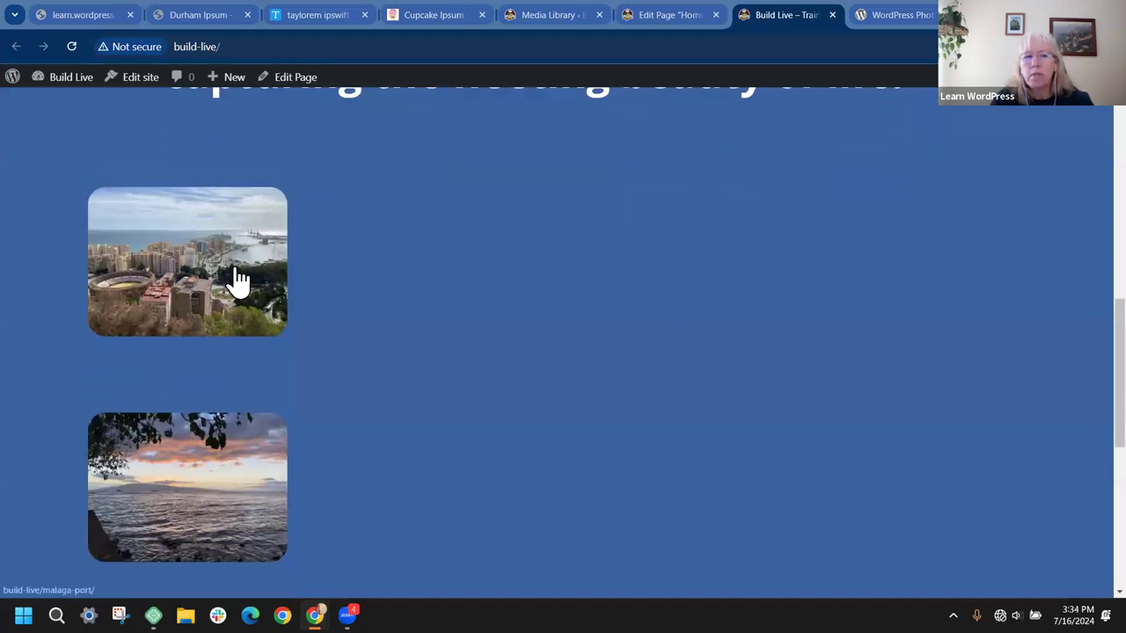
scroll(297, 295, "down", 2)
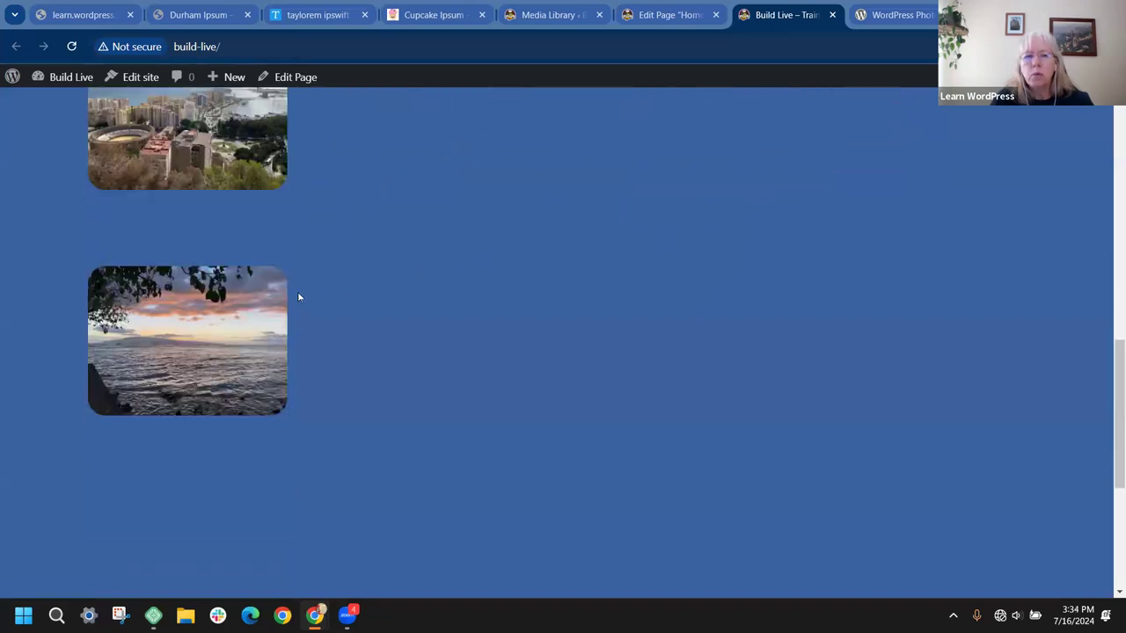
scroll(300, 278, "up", 3)
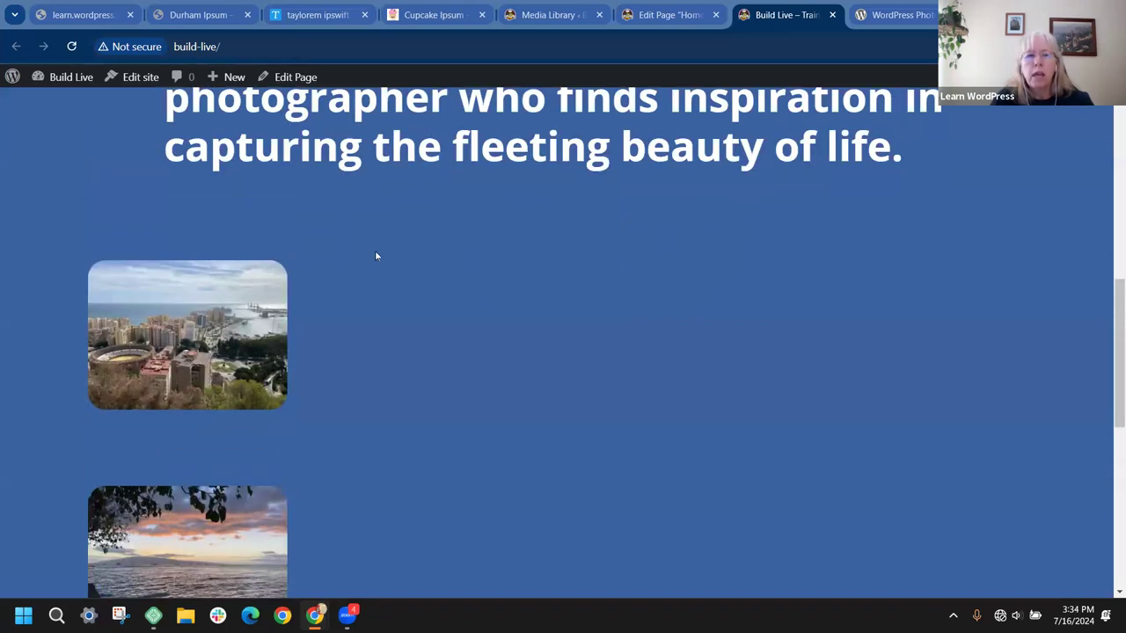
scroll(375, 255, "up", 3)
scroll(375, 256, "down", 3)
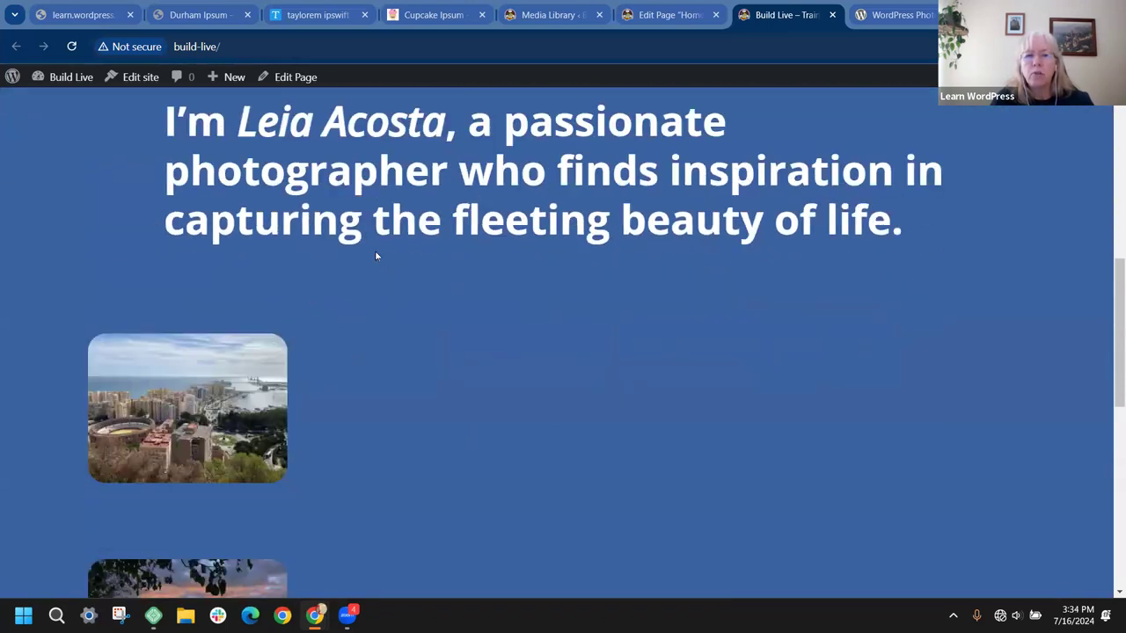
scroll(216, 322, "down", 2)
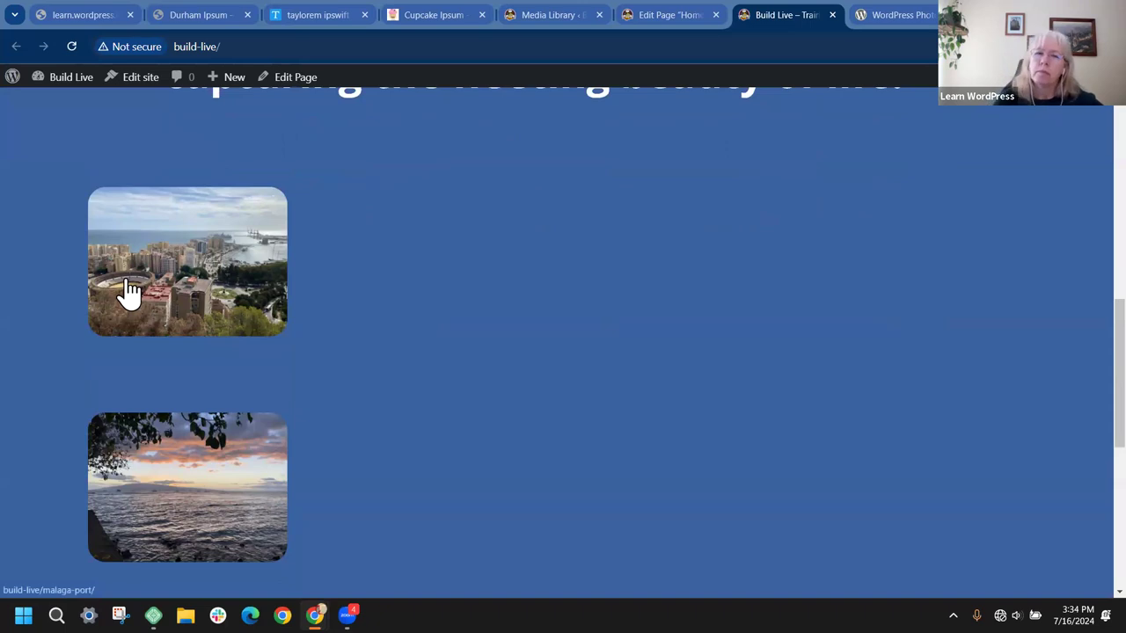
scroll(276, 269, "up", 2)
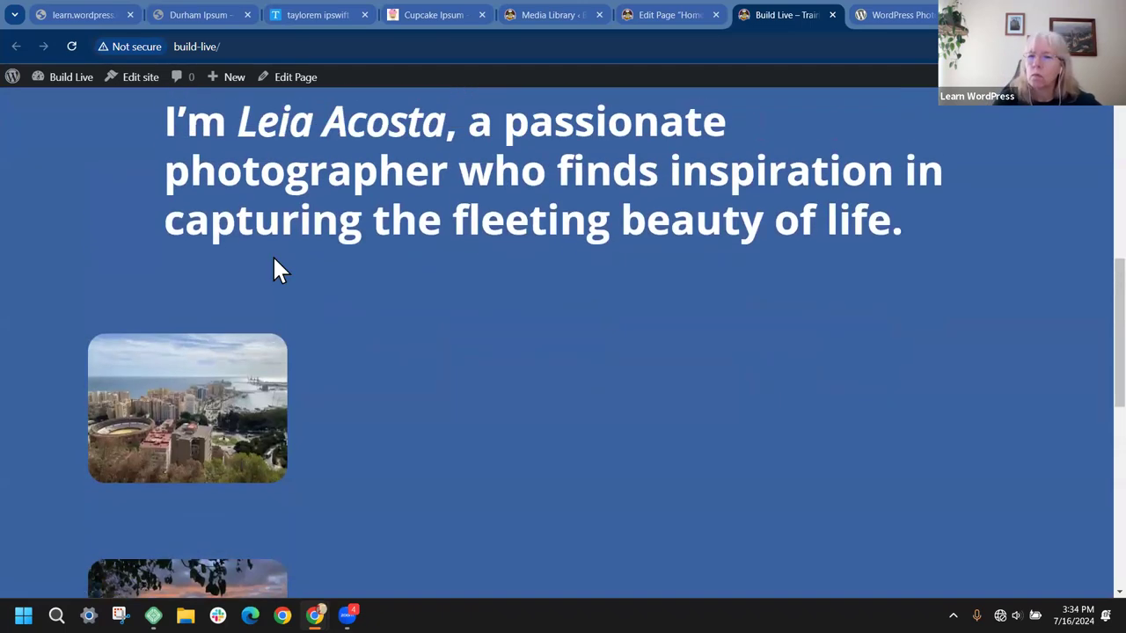